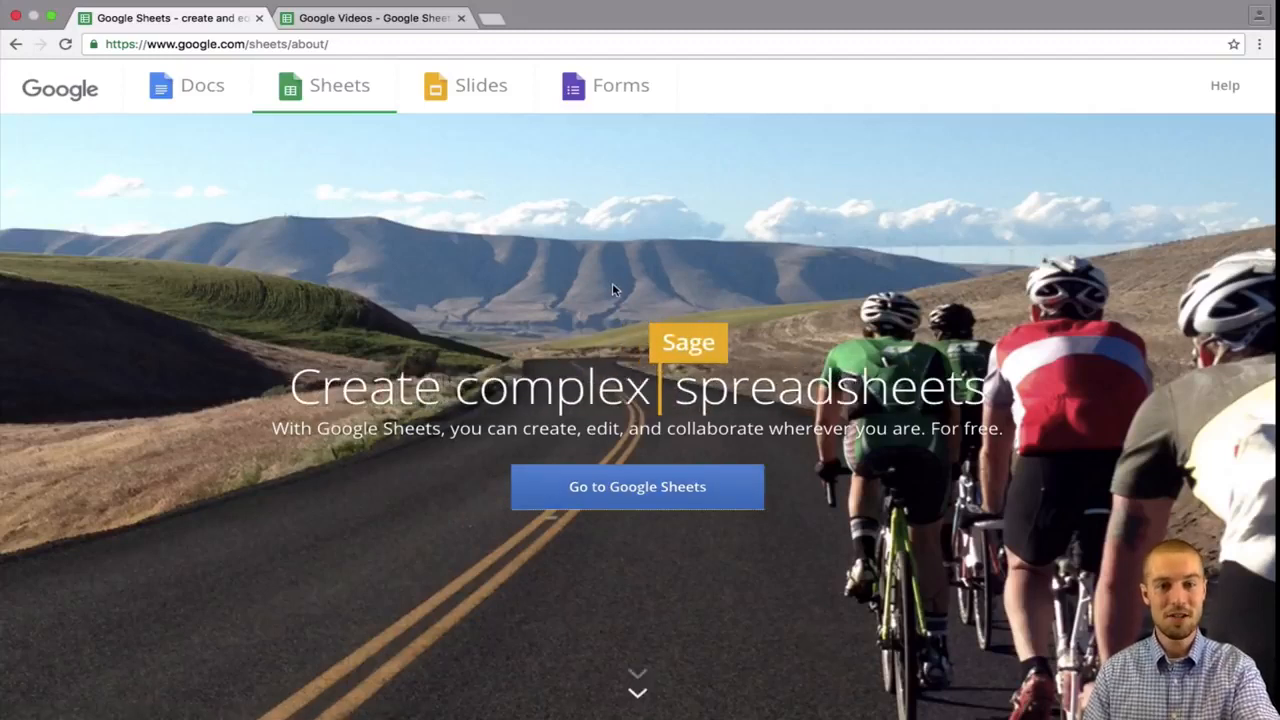
Step: Go to Google Sheets and create a new blank spreadsheet
click(649, 485)
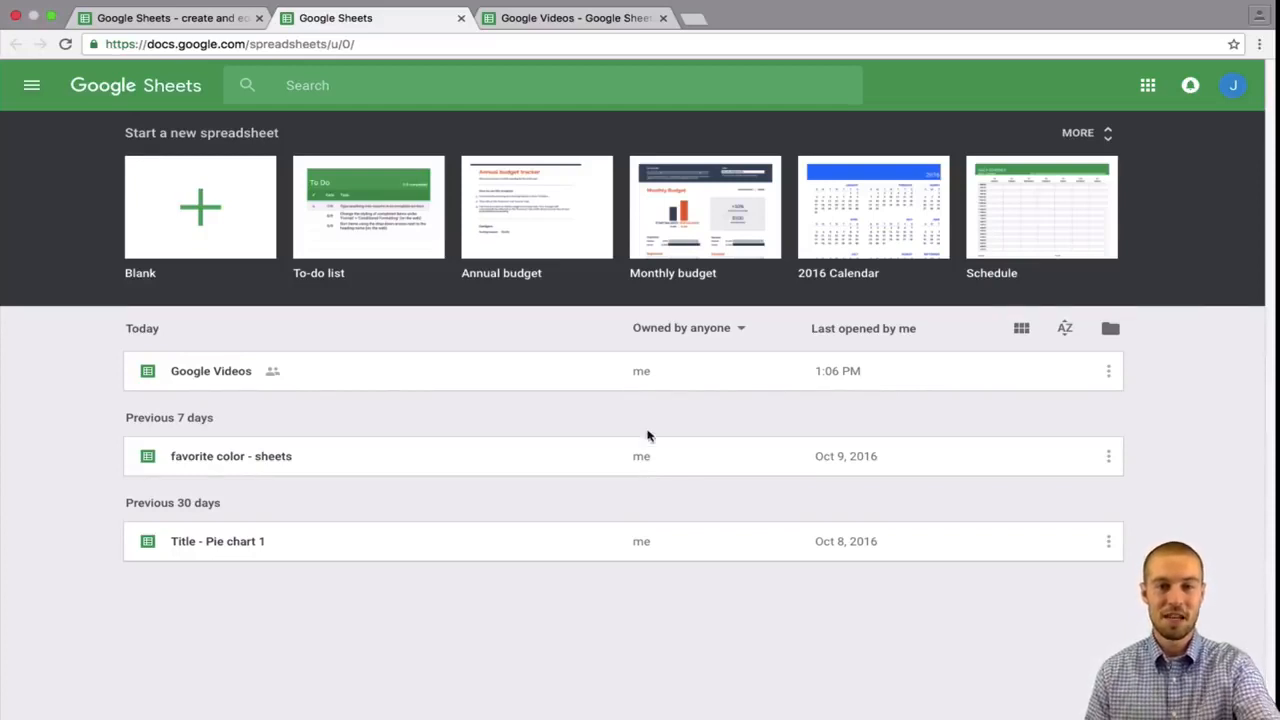
click(208, 243)
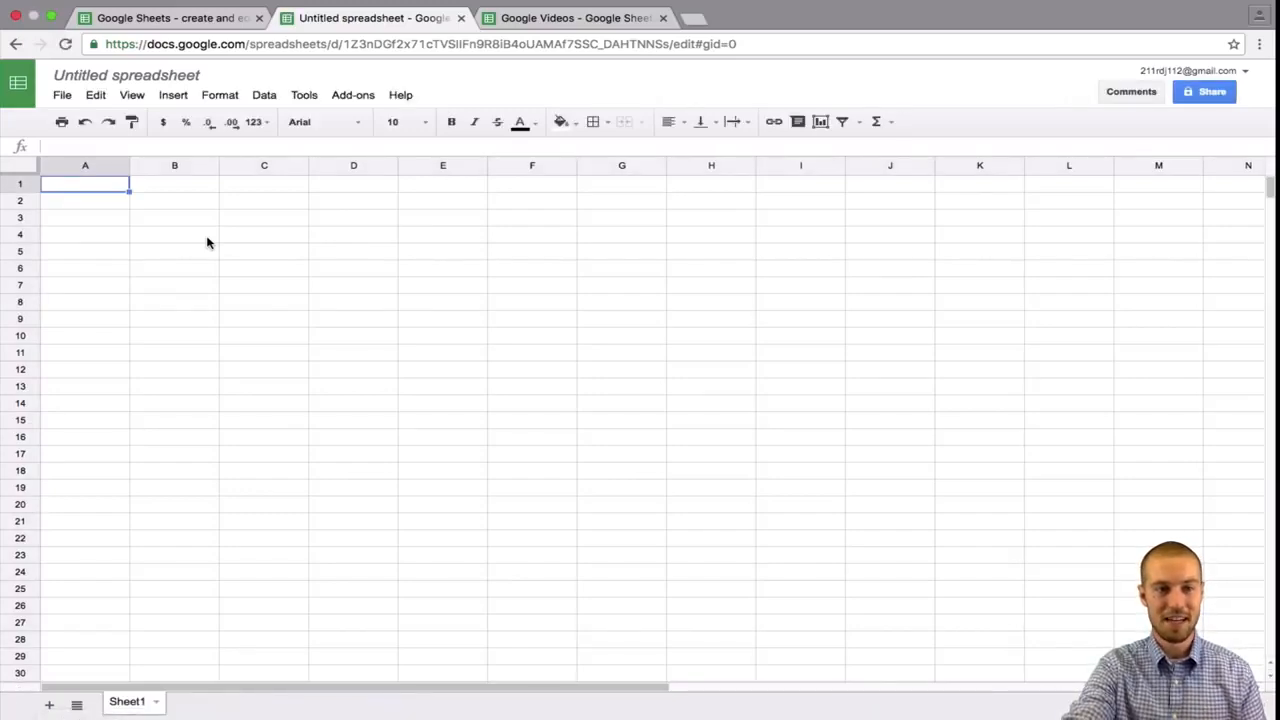
scroll(214, 220, down, 10)
scroll(214, 220, right, 1)
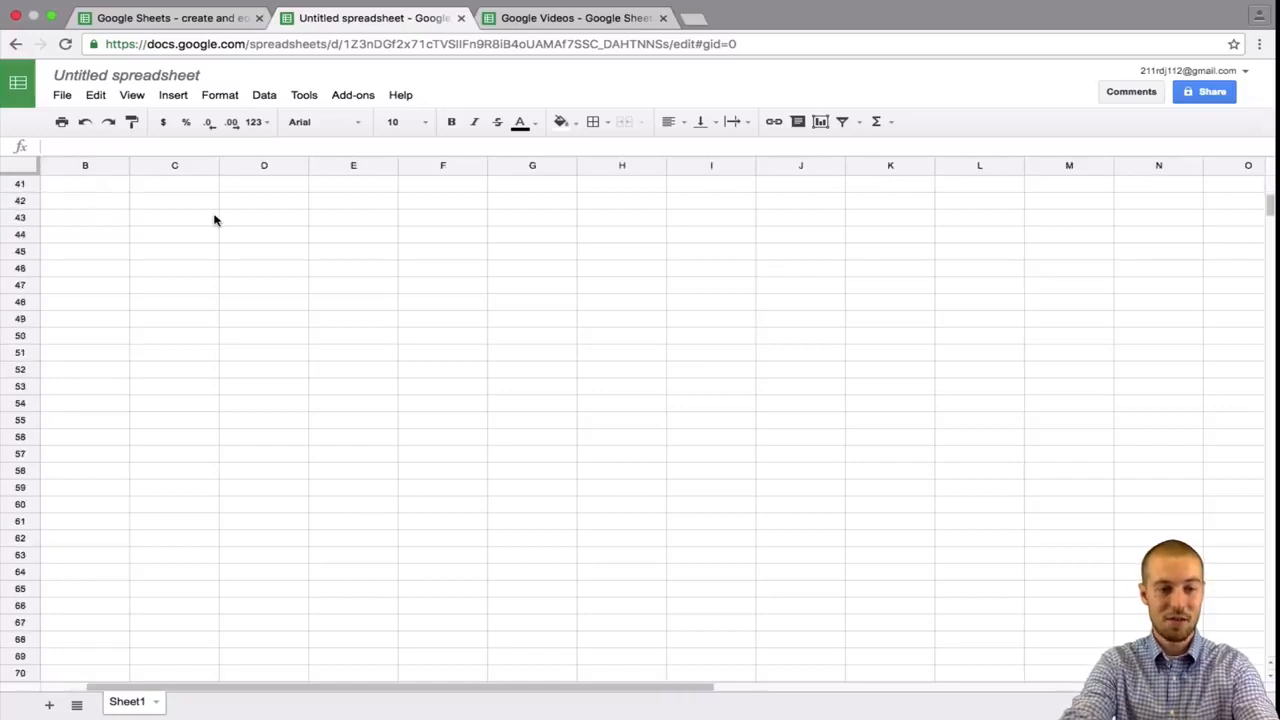
scroll(214, 220, up, 10)
scroll(214, 220, right, 2)
scroll(105, 256, left, 3)
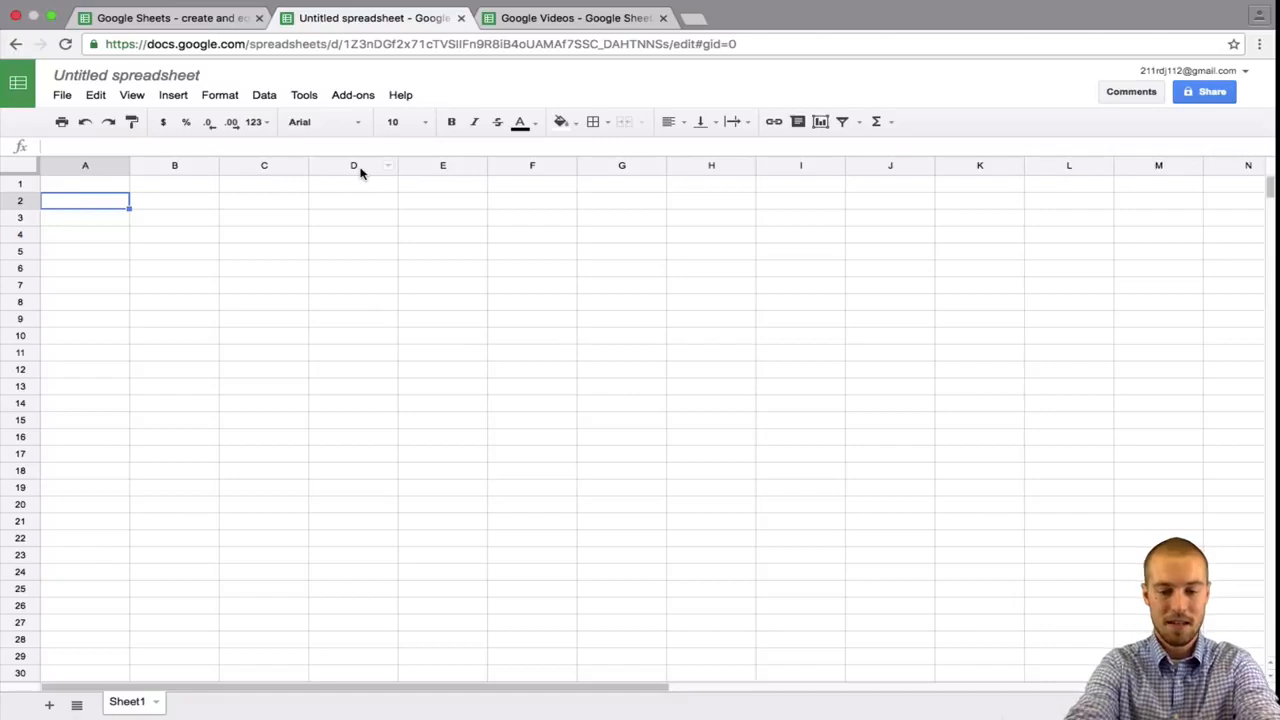
Step: Enter the value 100 in cell A2 and again in cell D2
text(100)
key(Tab)
key(Tab)
key(Tab)
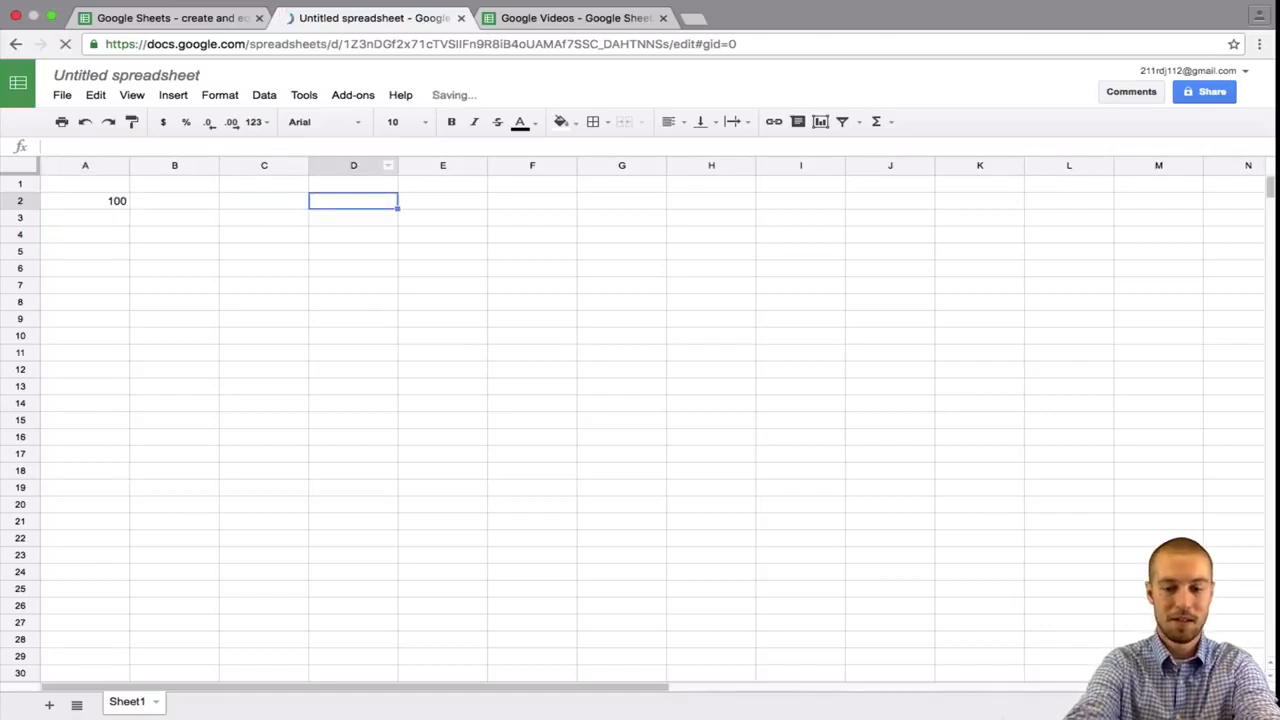
text(100)
key(Right)
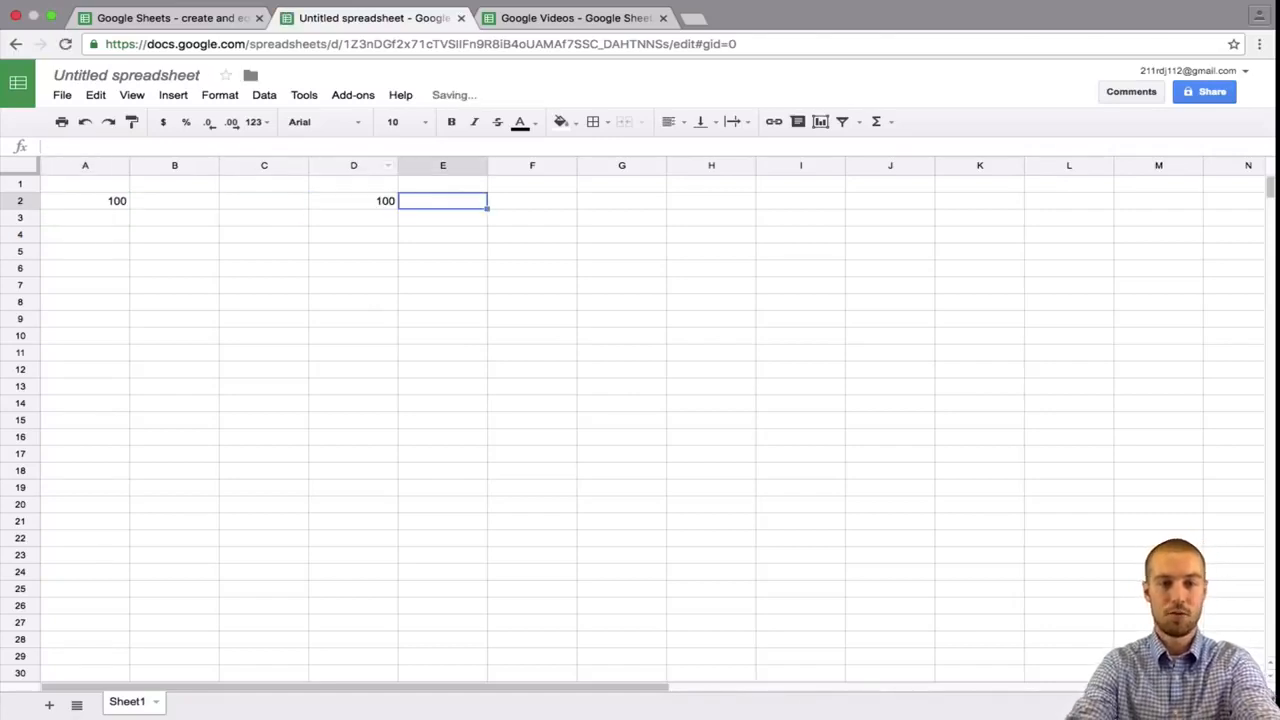
Step: Clear the contents of cells A2 and D2 so the sheet is empty
key(Up)
key(Left)
key(Down)
key(Left)
key(Left)
key(Left)
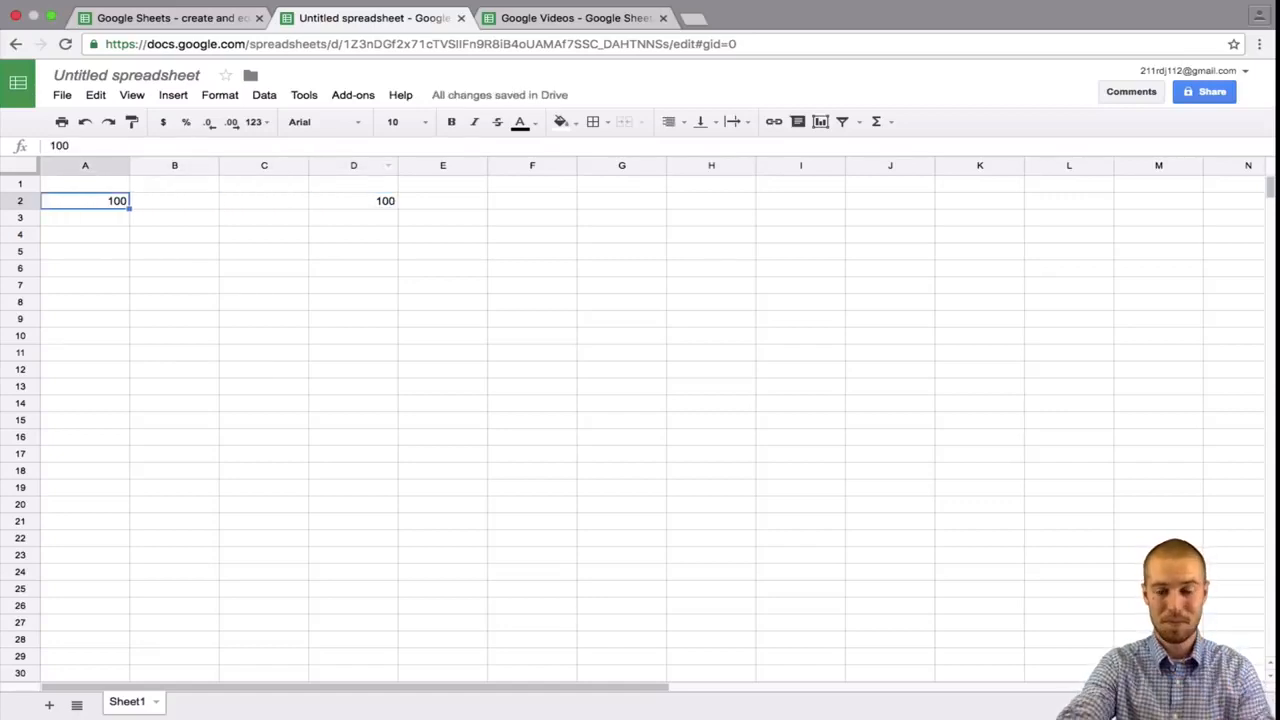
key(Right)
key(Left)
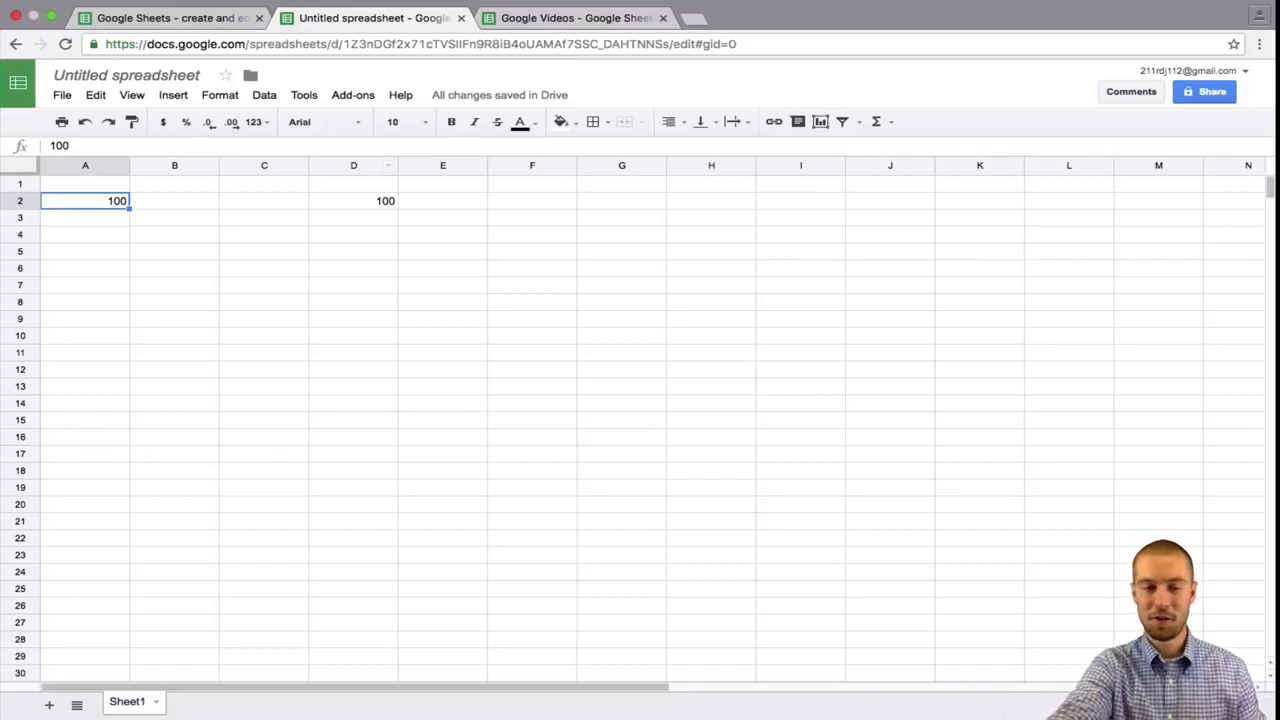
key(Delete)
key(Right)
key(Right)
key(Right)
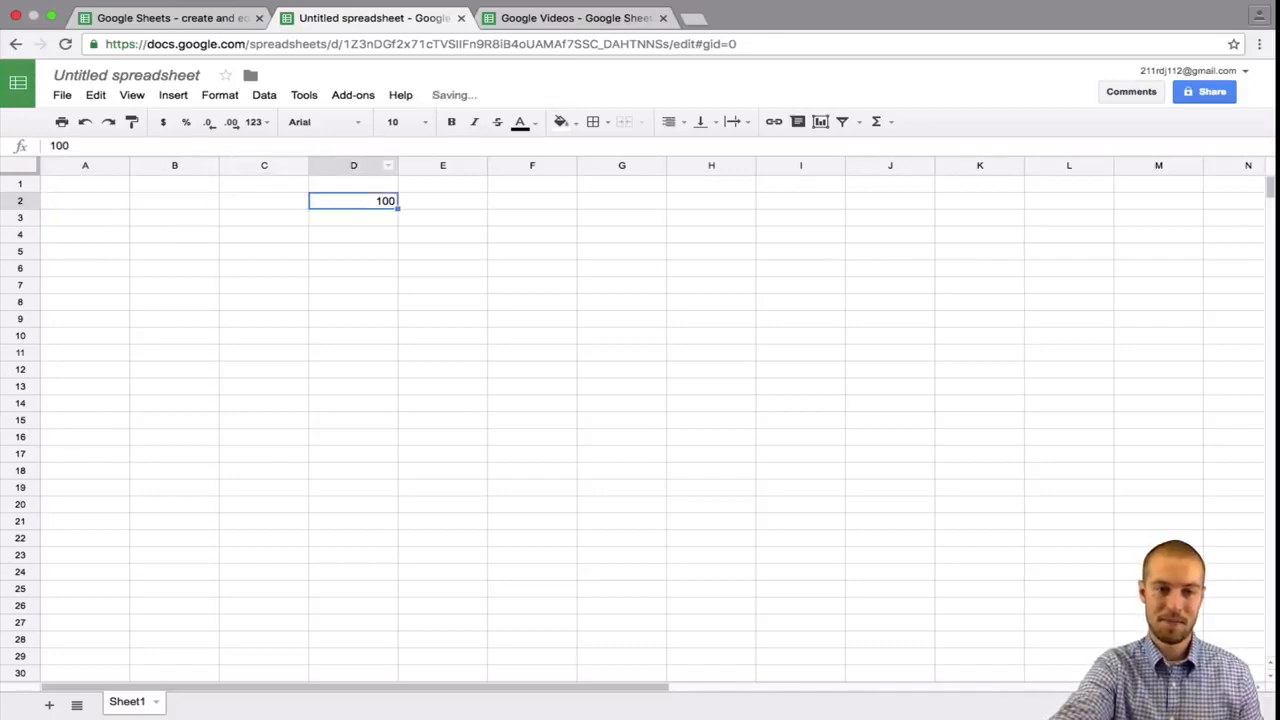
key(Delete)
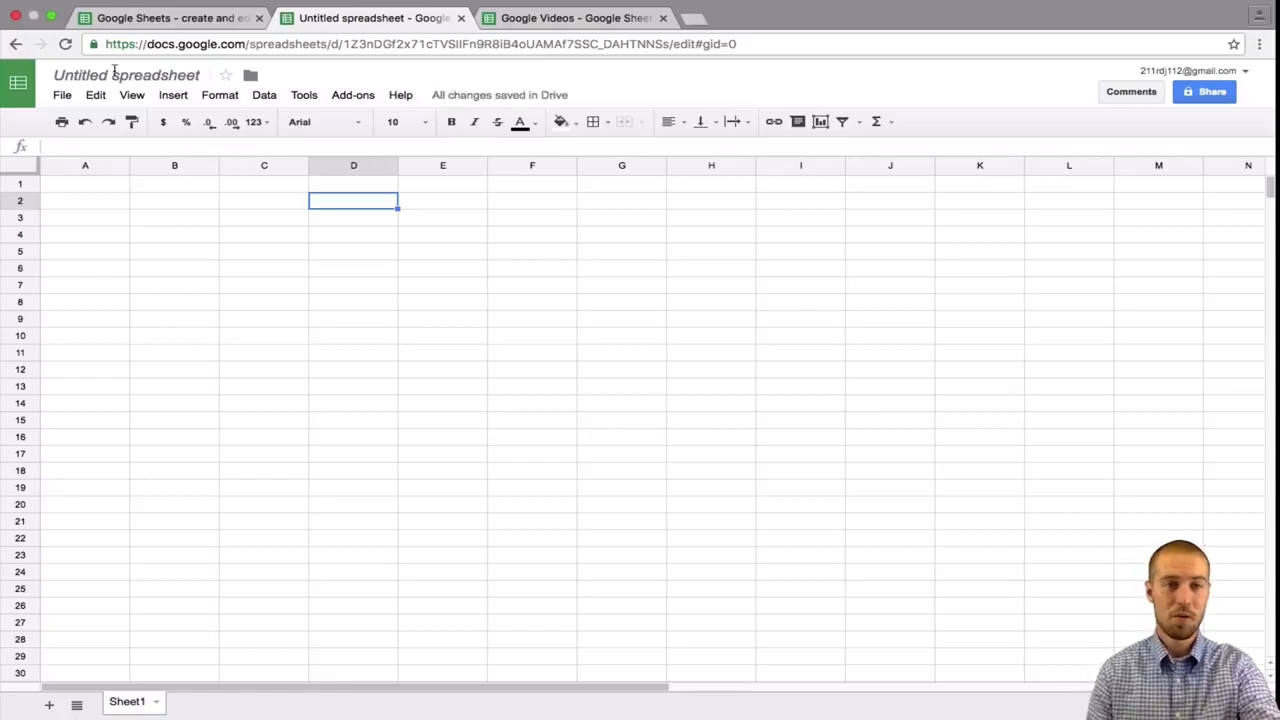
Step: Rename the untitled spreadsheet as Test Sheets
click(115, 75)
text(Te)
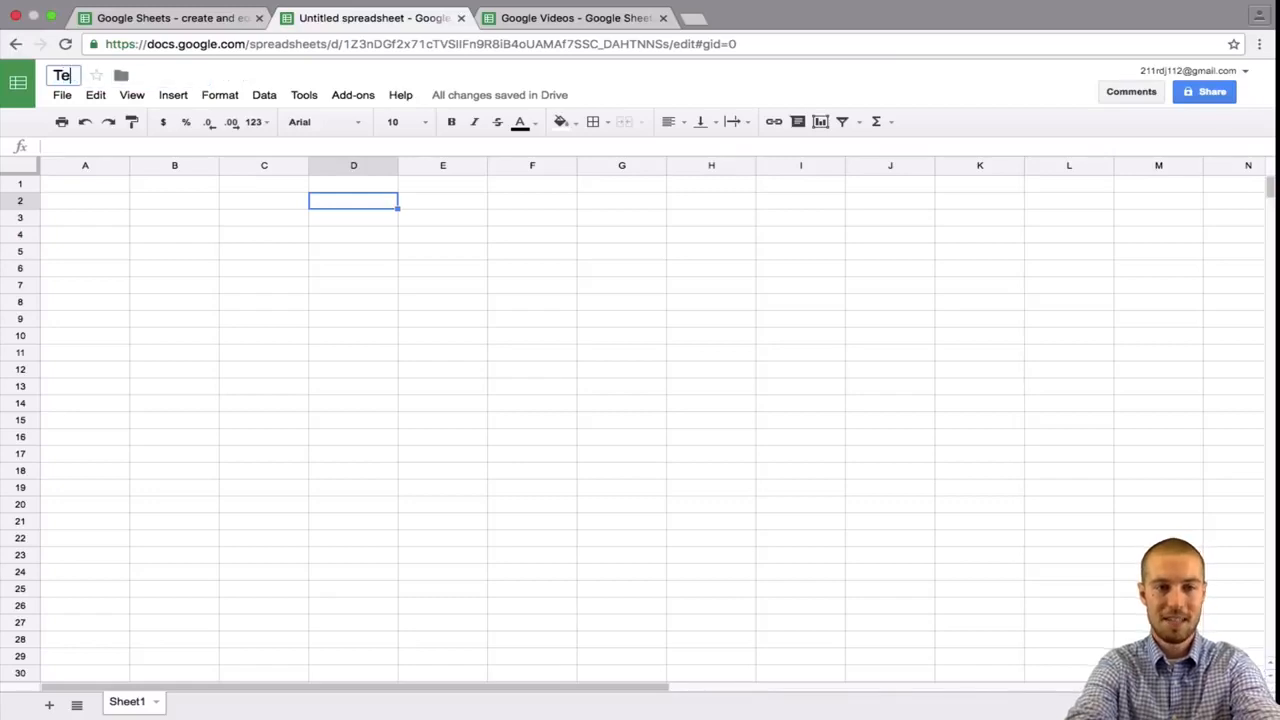
text(st Sheets)
key(Return)
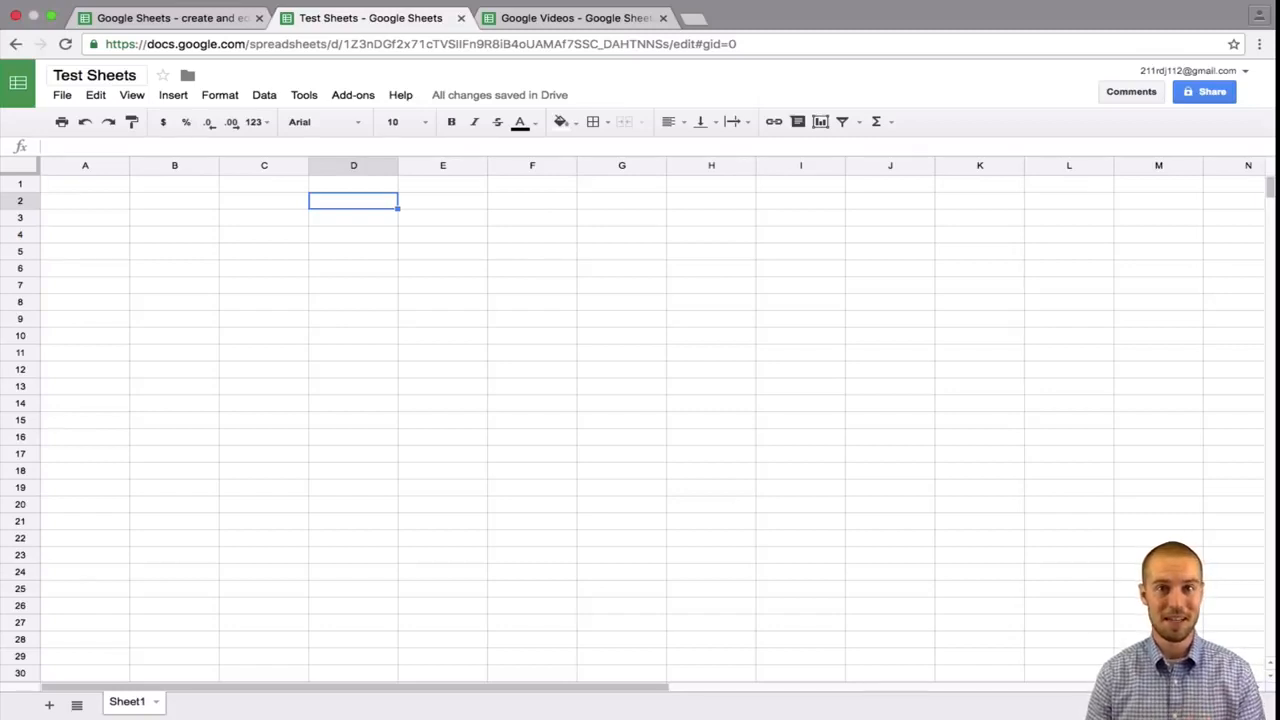
Step: Begin a list of colors in column A with Red in A2 and Blue in A3
key(Left)
key(Left)
key(Left)
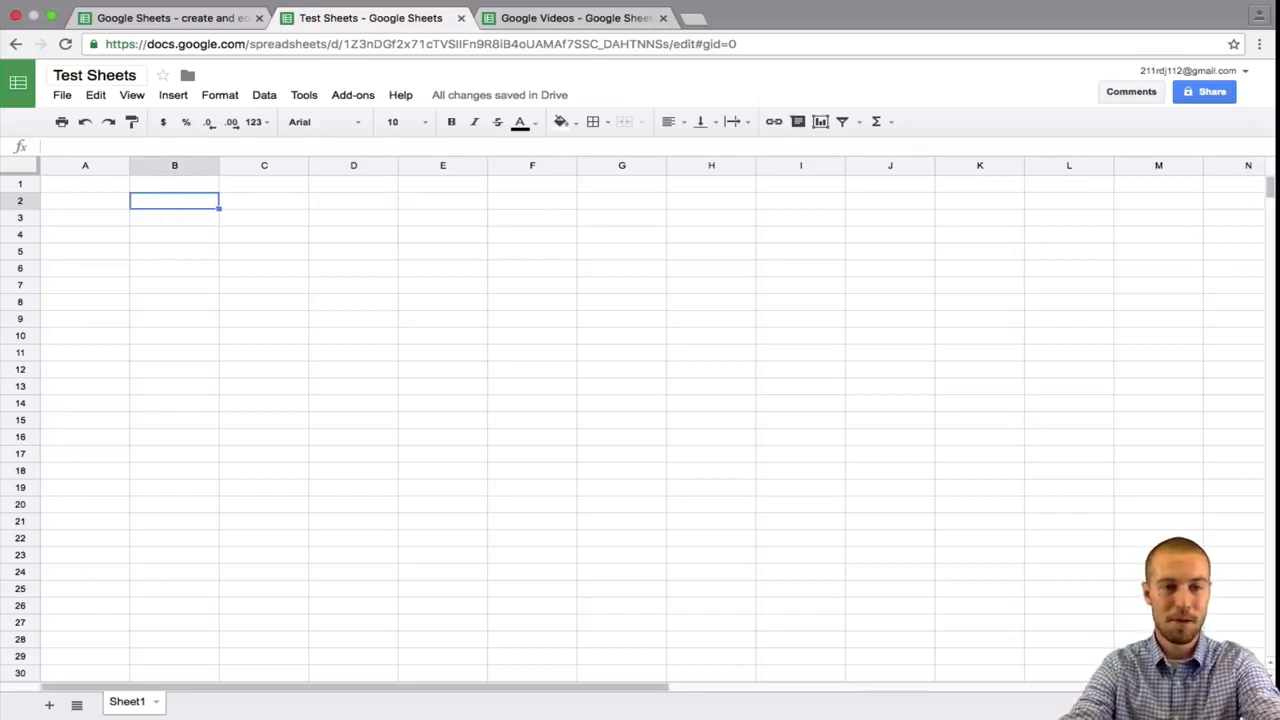
text(Red)
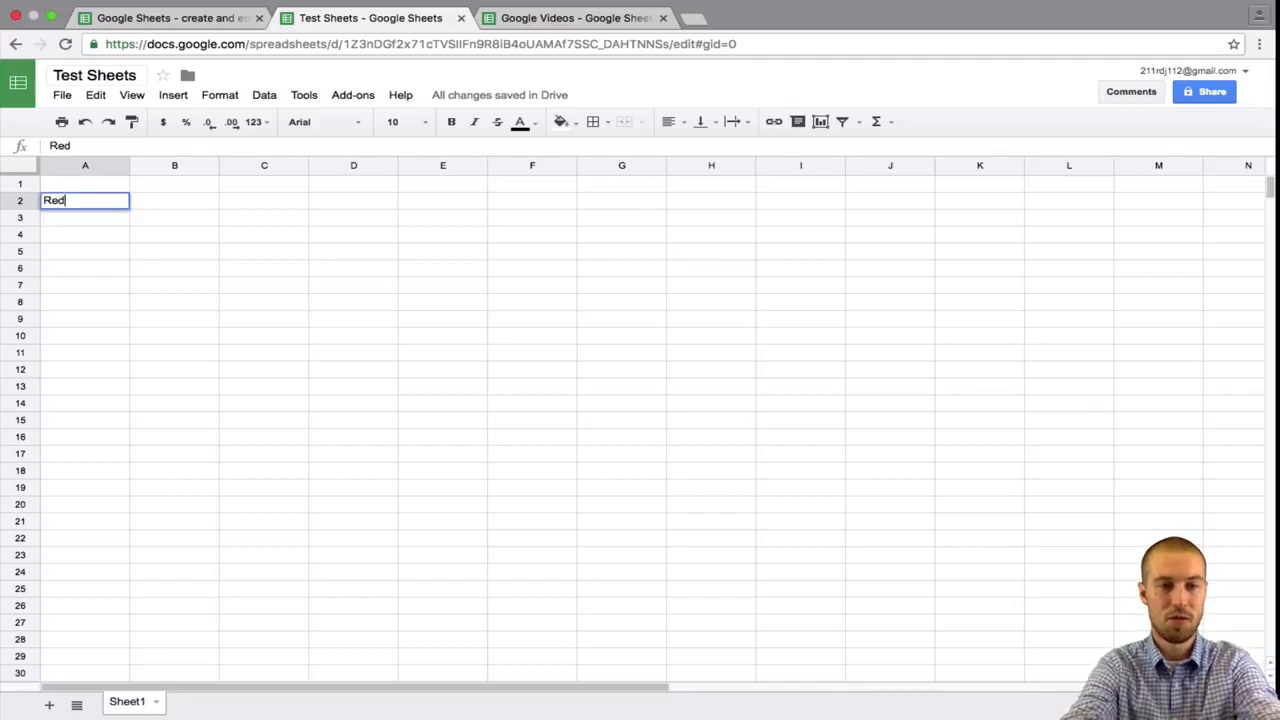
key(Return)
text(Blue)
key(Return)
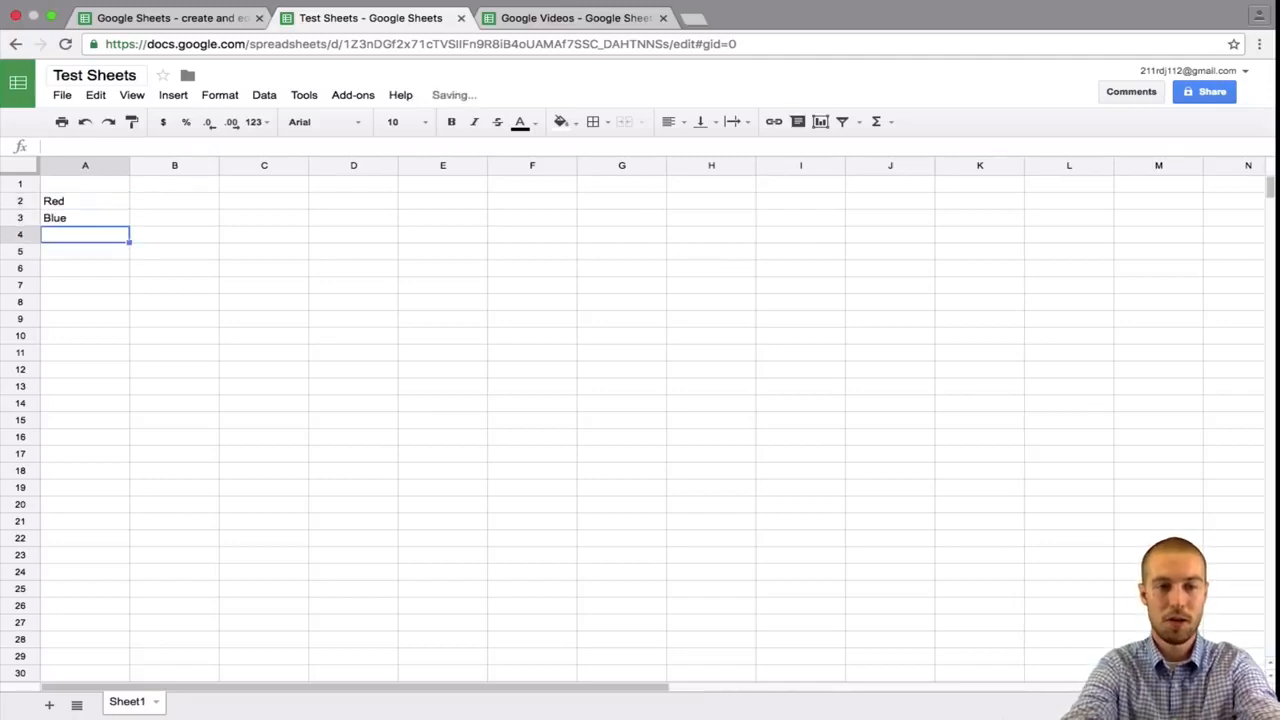
Step: Continue the color list with Yellow in A4, Green in A5 and Purple in A6
text(Yekkl)
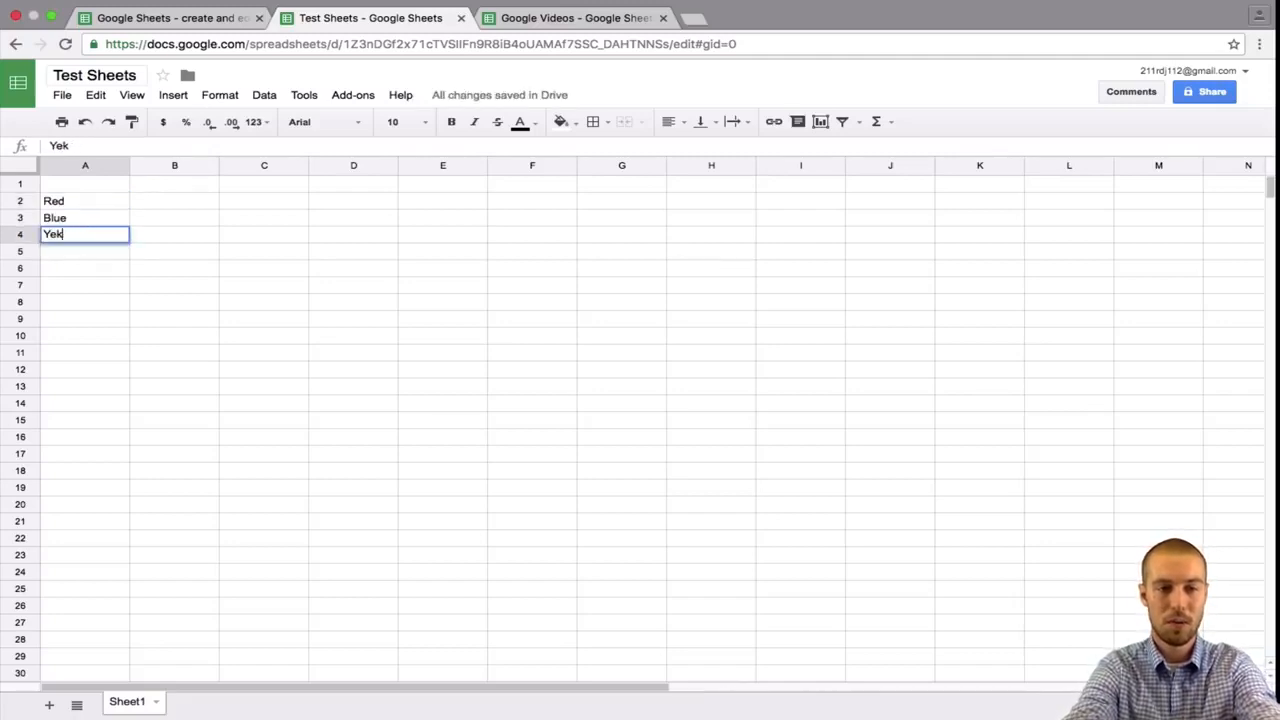
key(BackSpace)
key(BackSpace)
key(BackSpace)
text(llow)
key(Return)
text(Green)
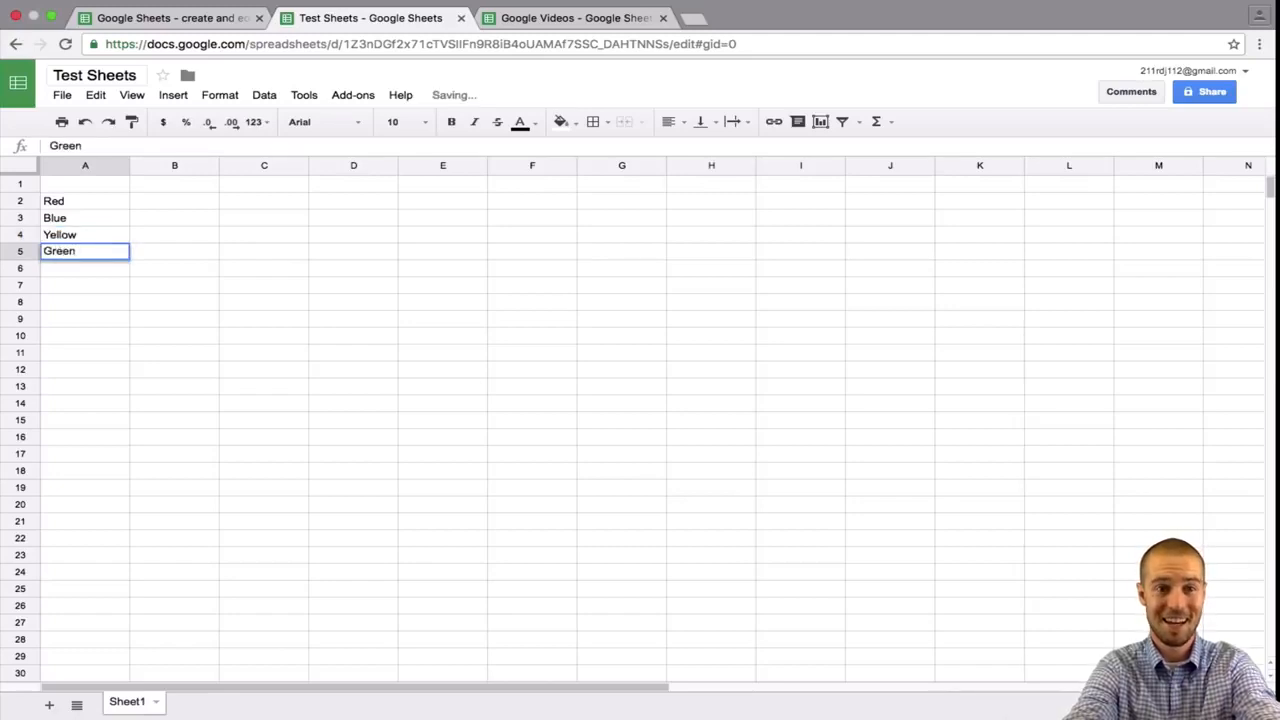
key(Return)
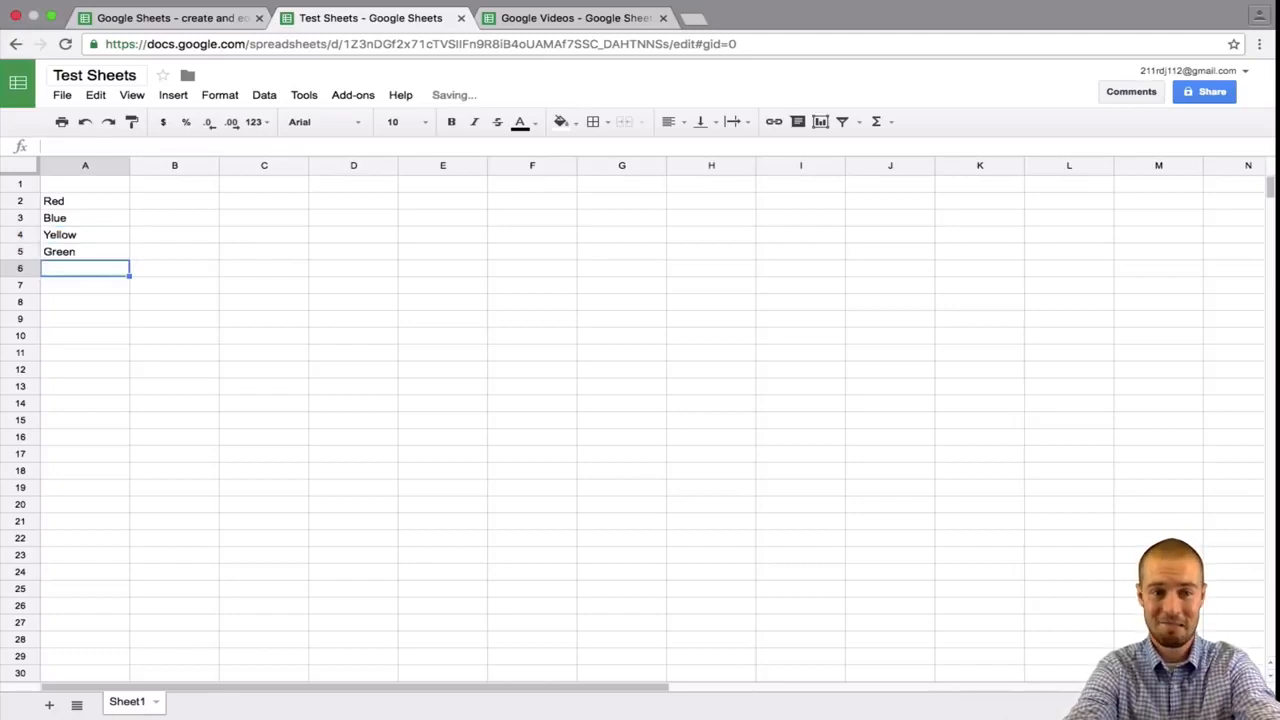
text(Purple)
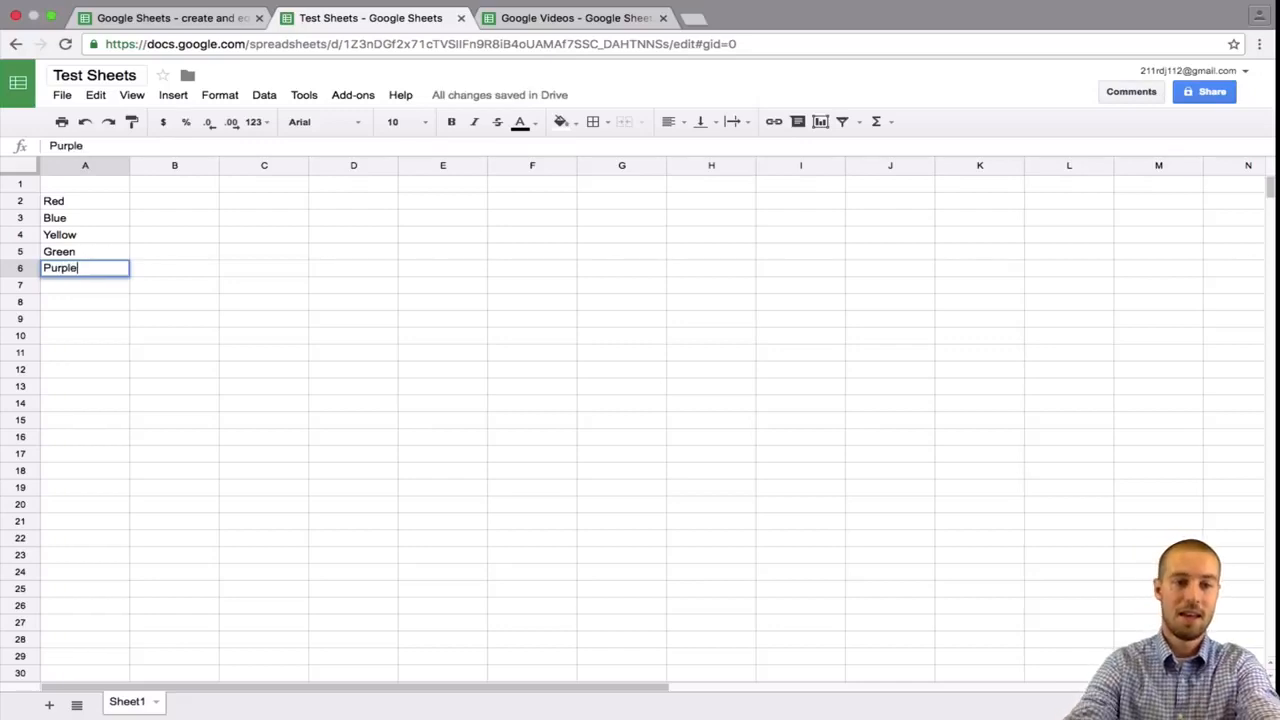
key(Tab)
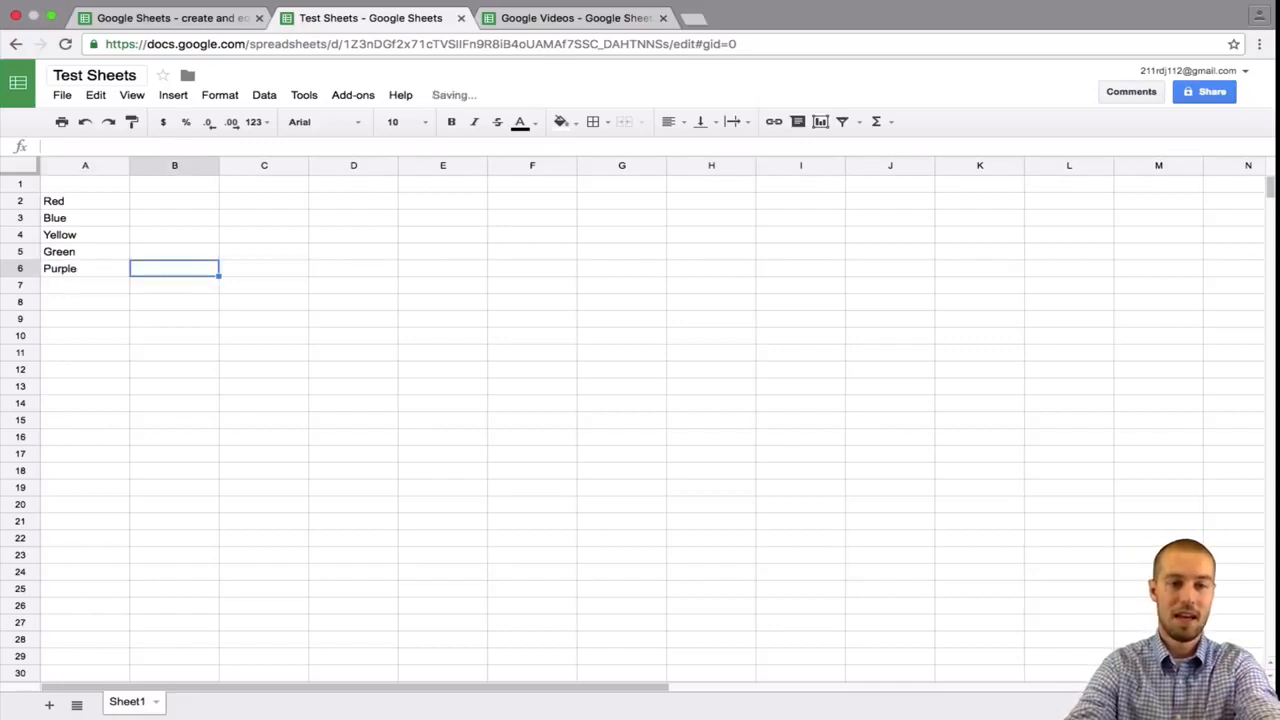
Step: Add the column headers Colors in cell A1 and Kids in cell B1
key(Up)
key(Up)
key(Up)
key(Up)
key(Up)
key(Left)
text(Co)
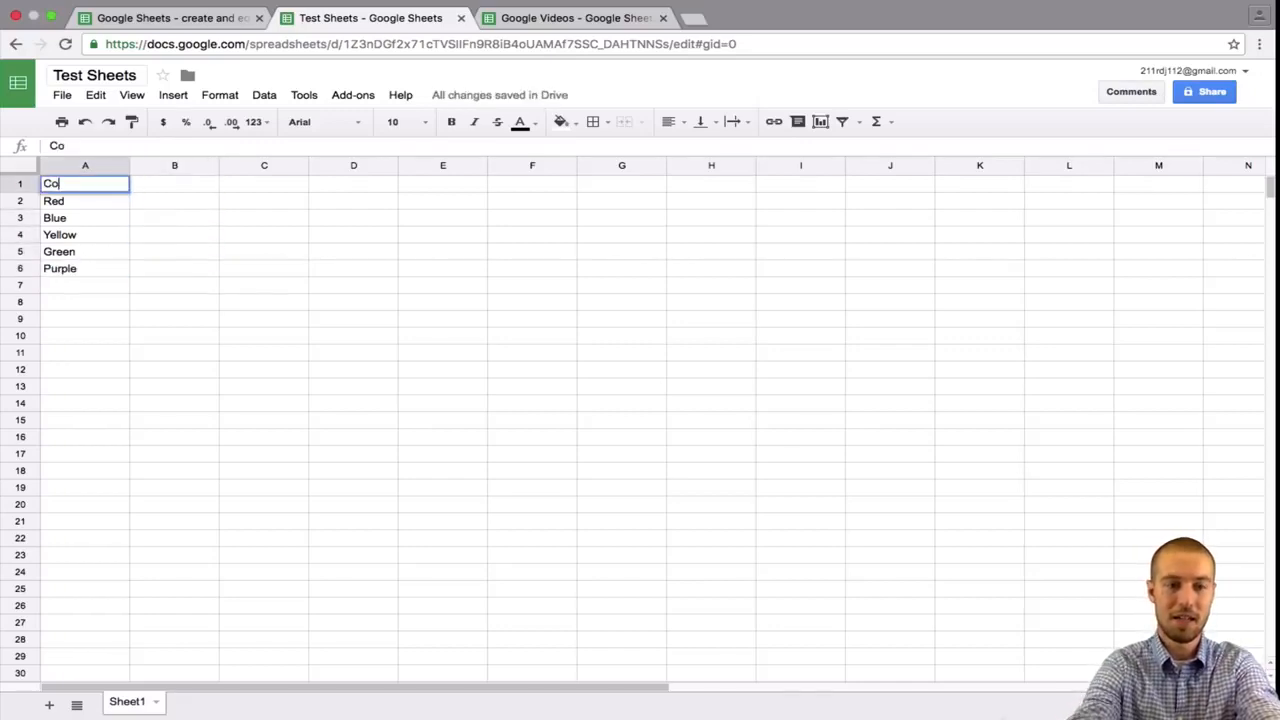
text(lors)
key(Tab)
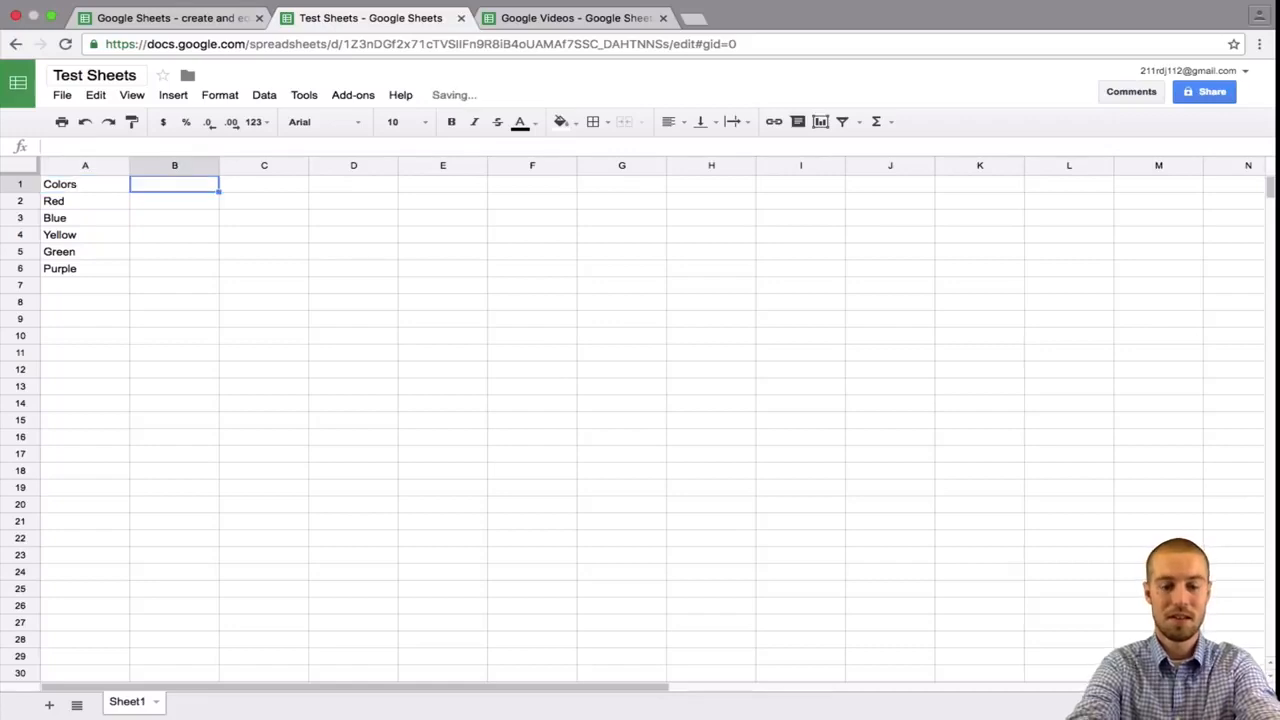
text(Kids)
key(Return)
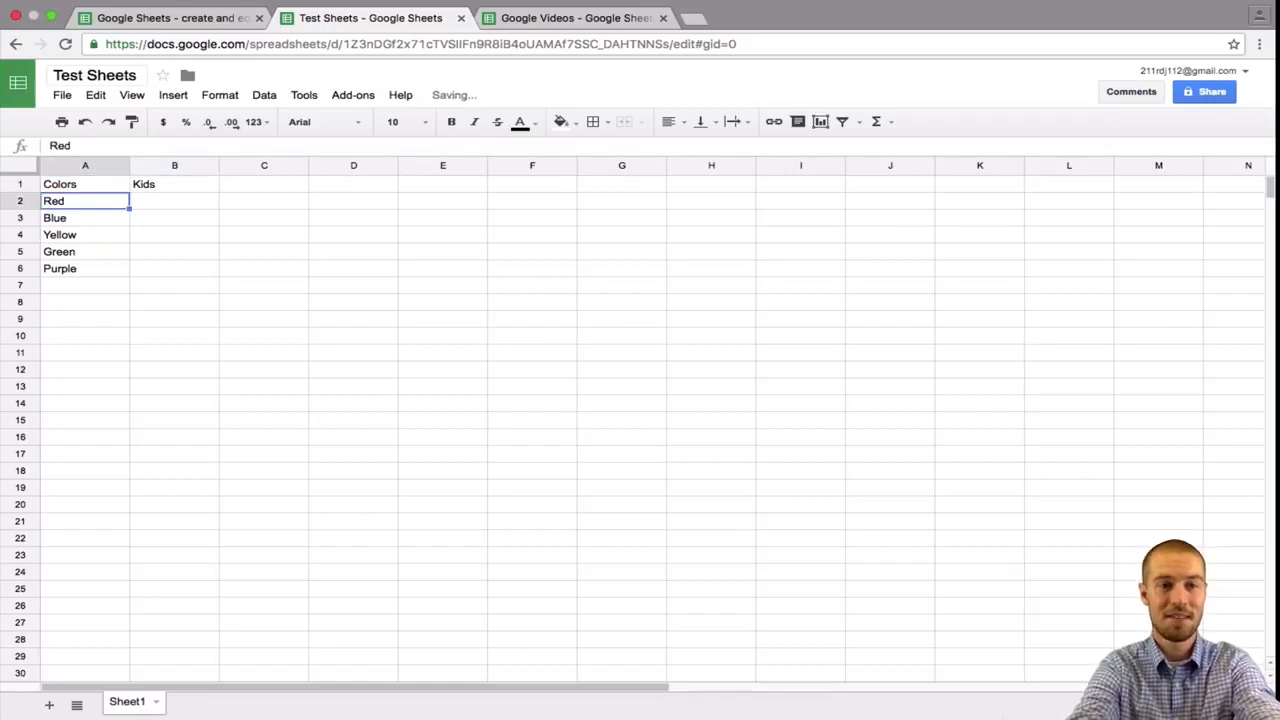
Step: Fill in the Kids column from B2 to B6 with 10, 5, 5, 4 and 6
key(Right)
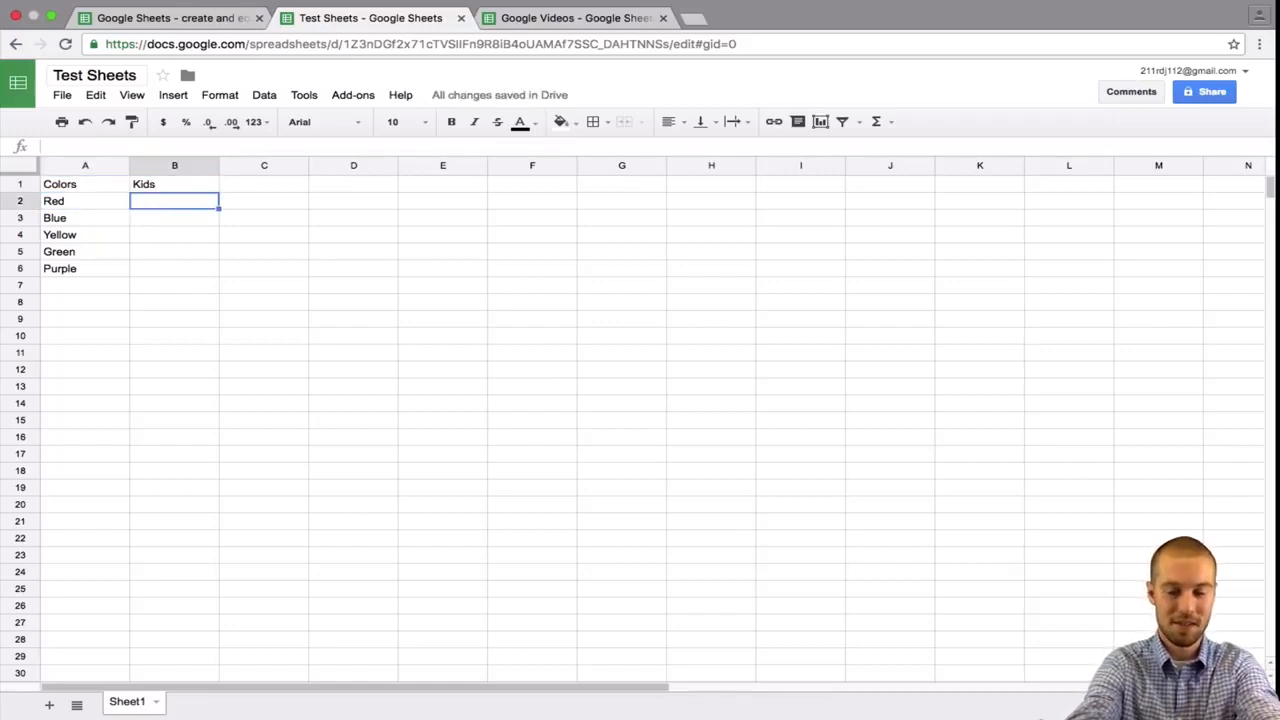
text(10)
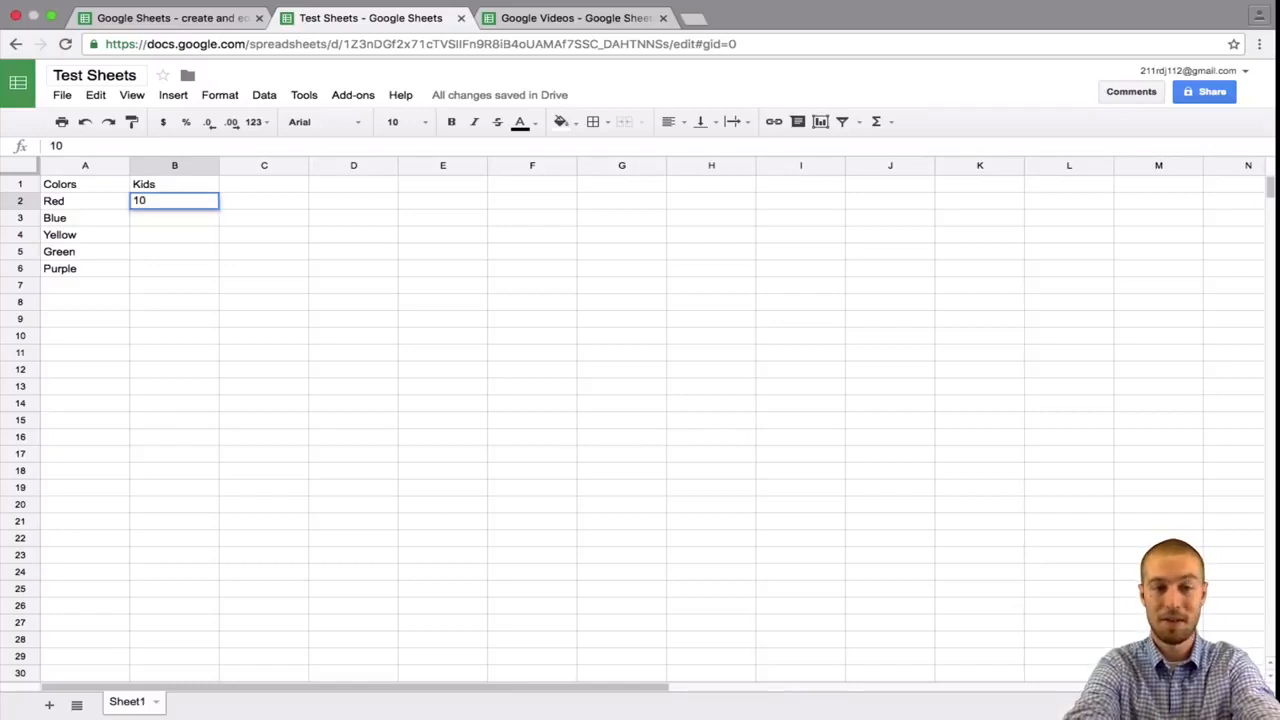
key(Return)
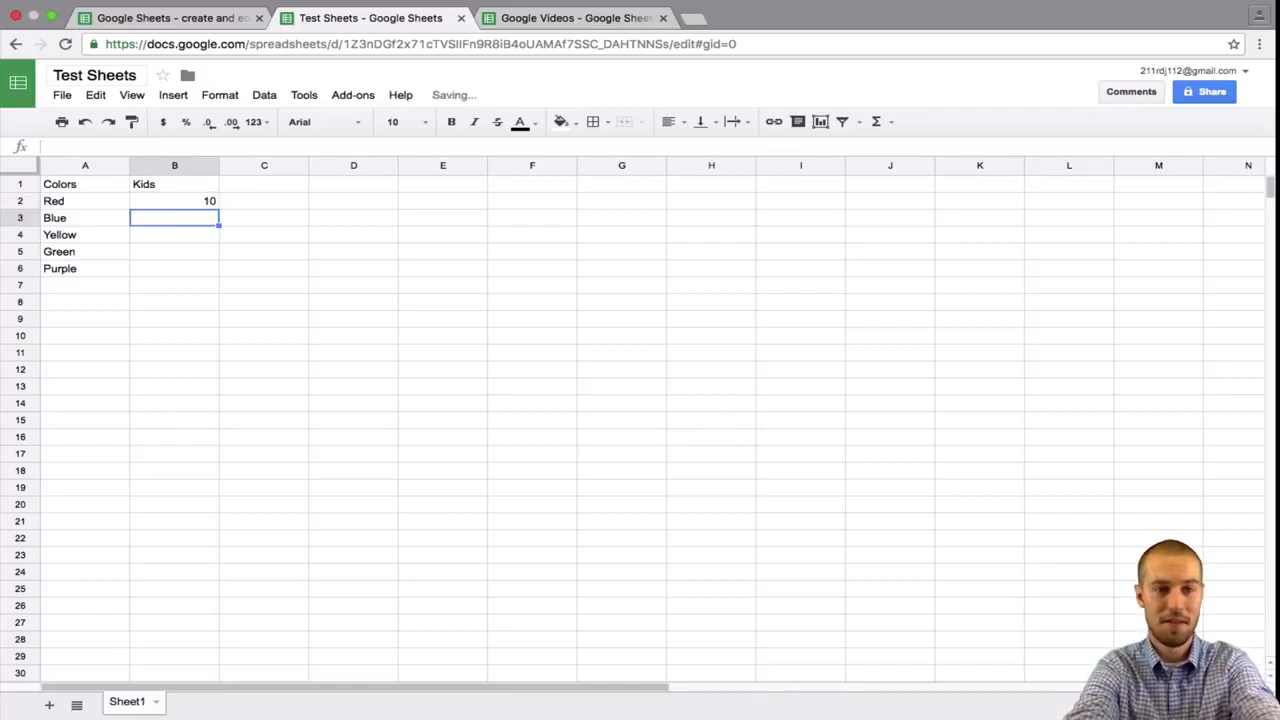
text(5)
key(Return)
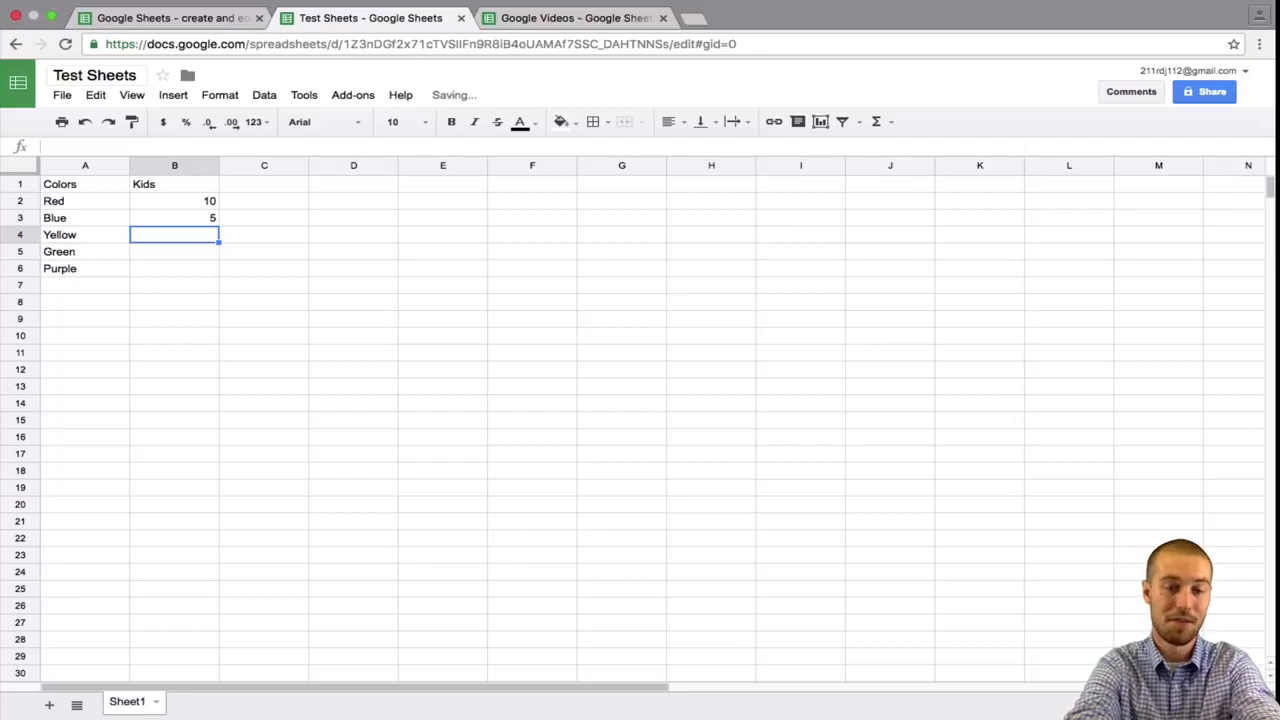
text(5)
key(Return)
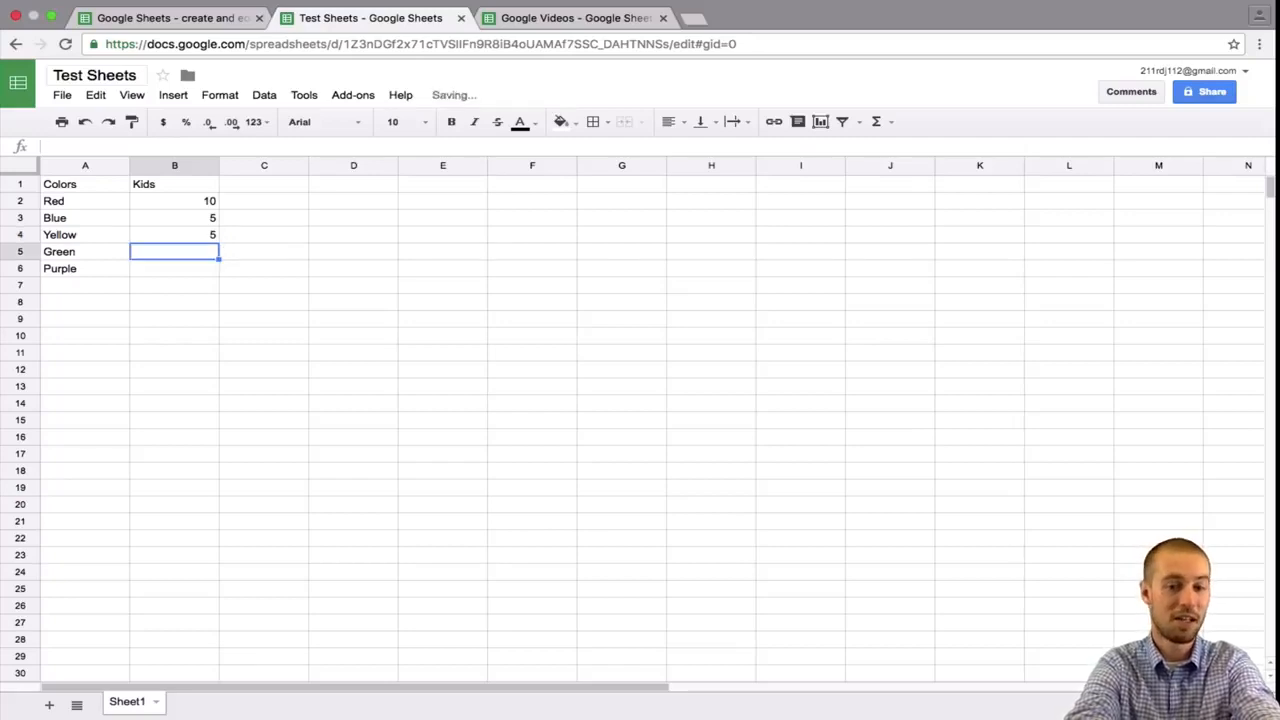
text(4)
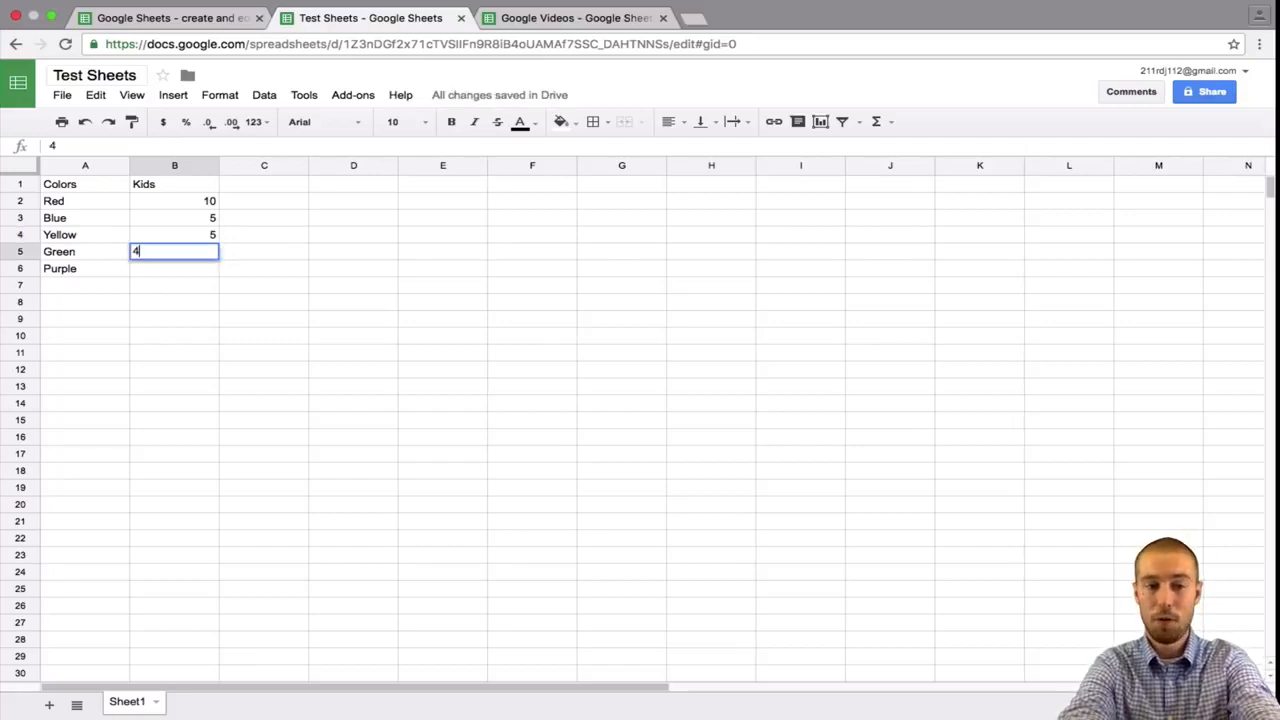
key(Return)
text(6)
key(Return)
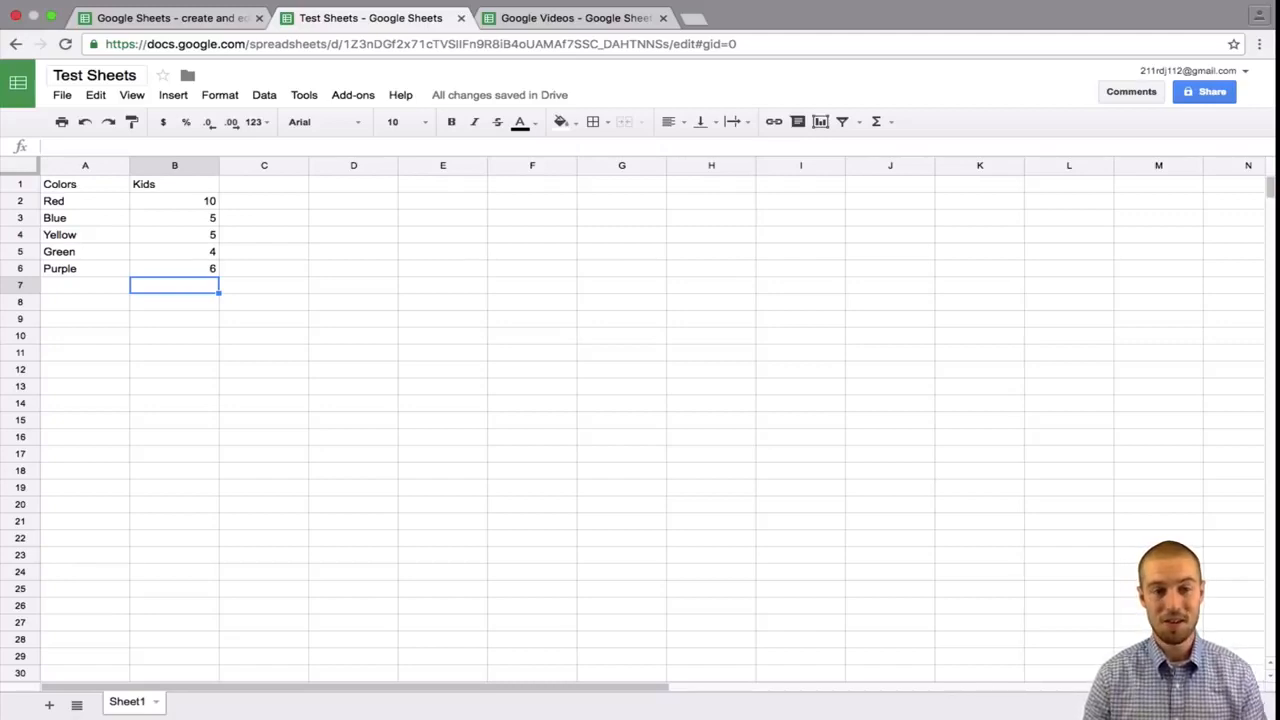
Step: Total the Kids counts in cell B7 with a SUM formula over B2:B6
drag(186, 203, 196, 268)
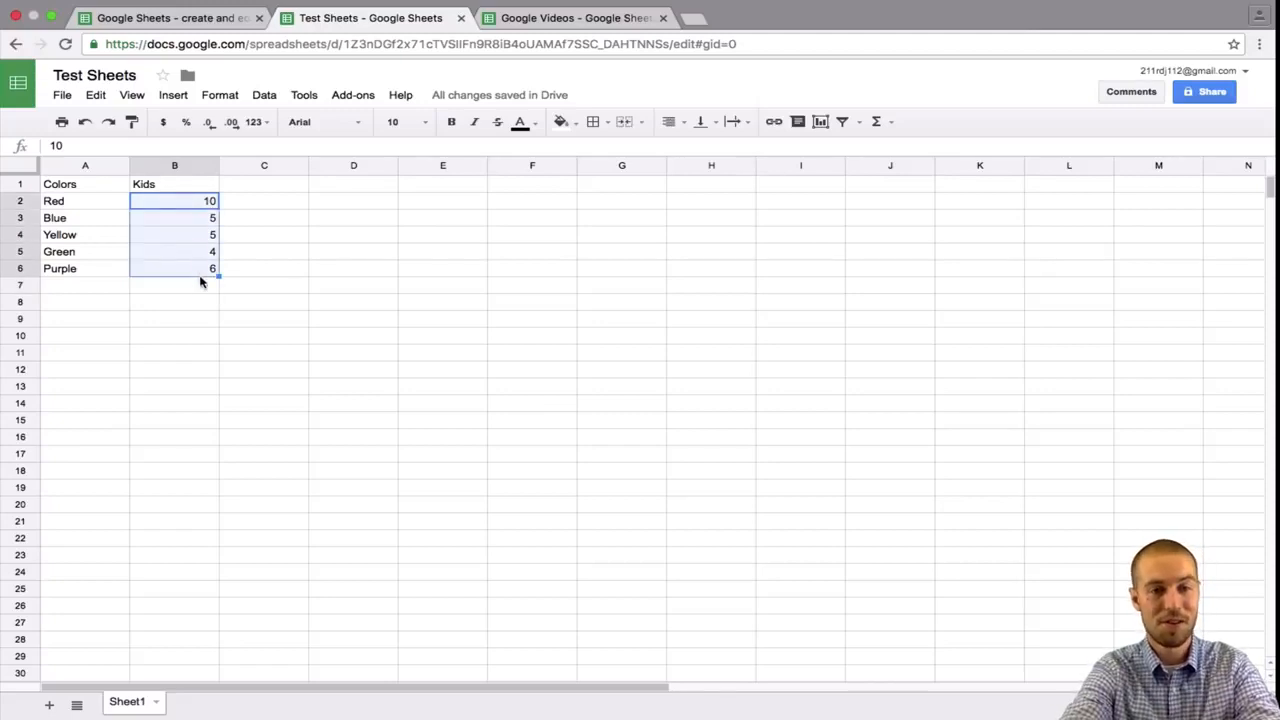
click(198, 290)
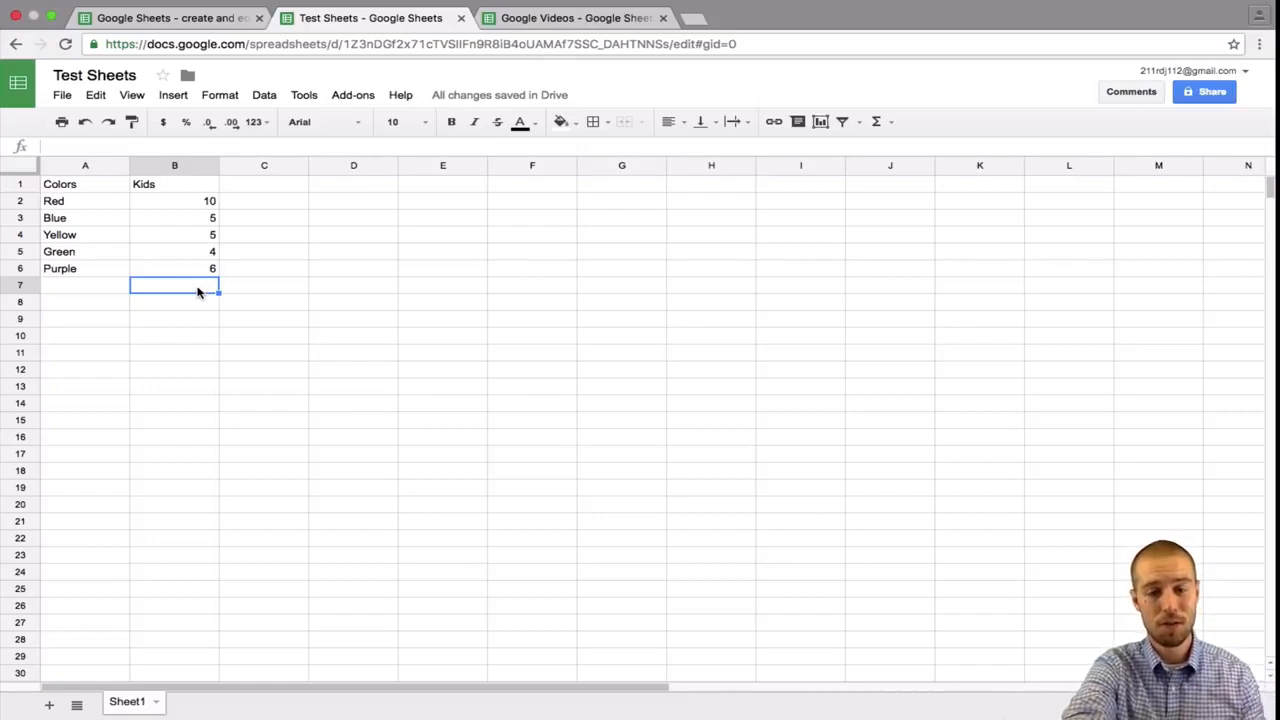
text(=)
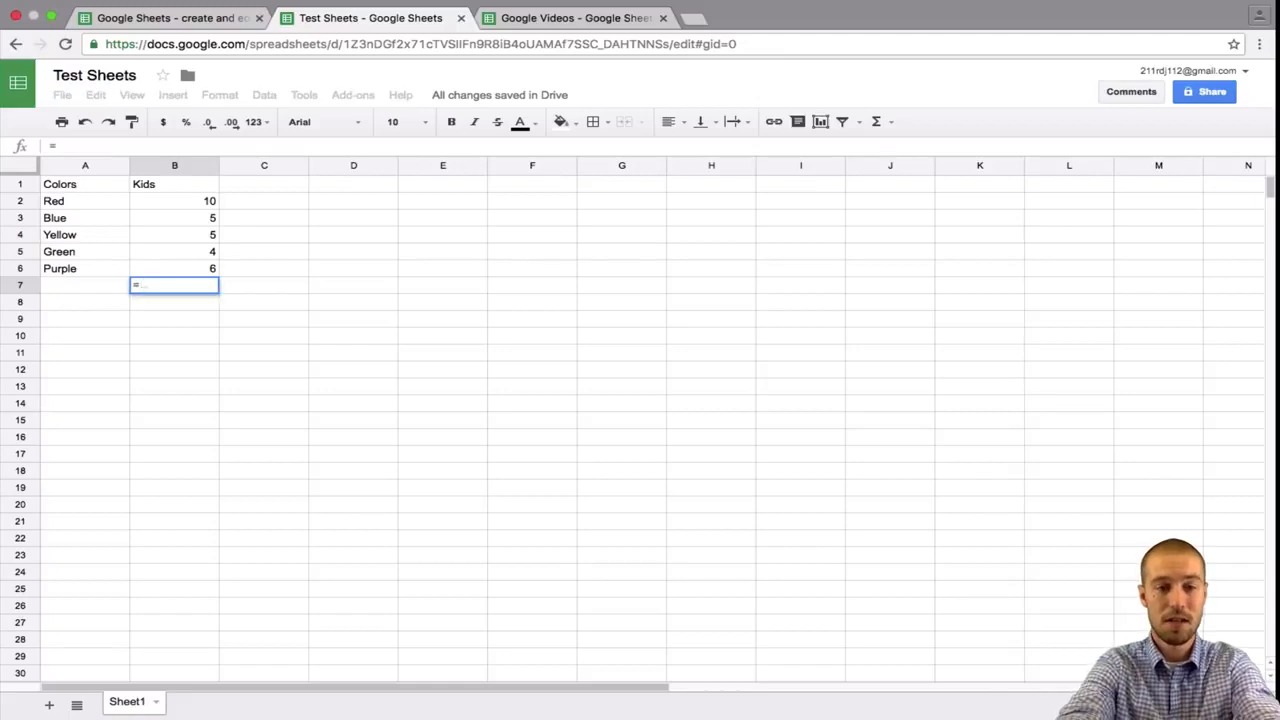
text(sum)
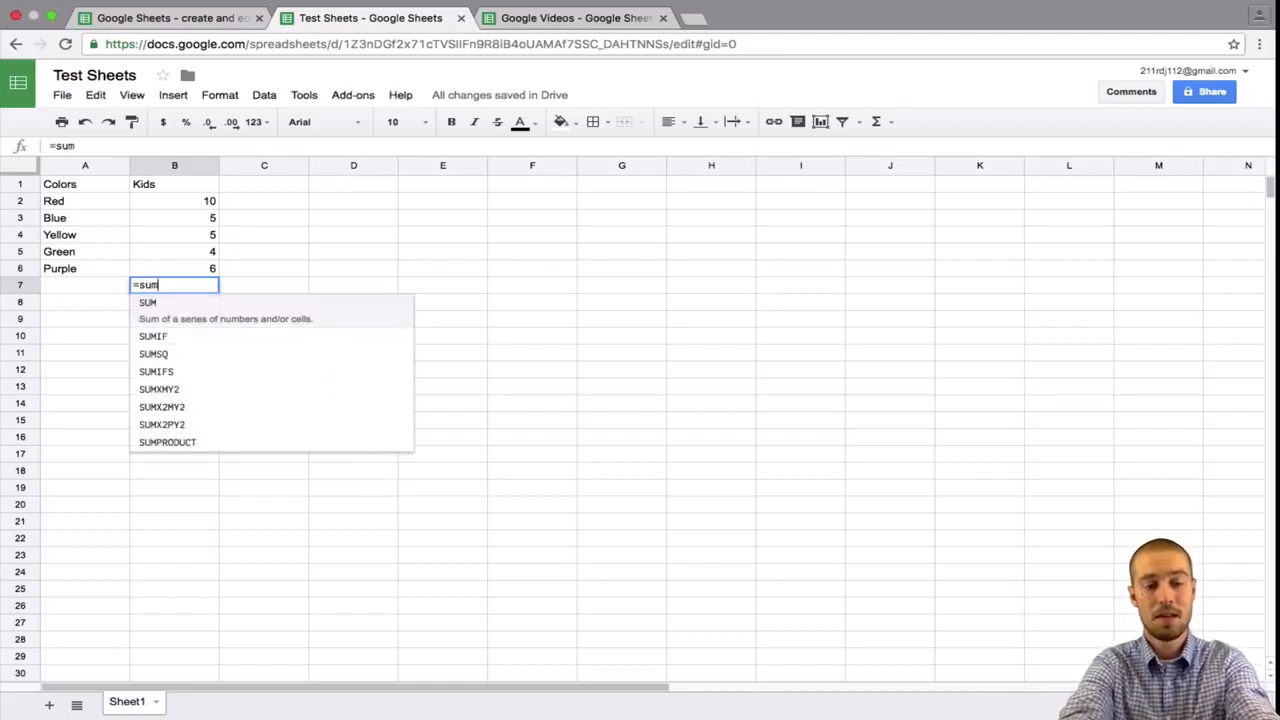
key(Return)
key(Up)
key(shift+Up)
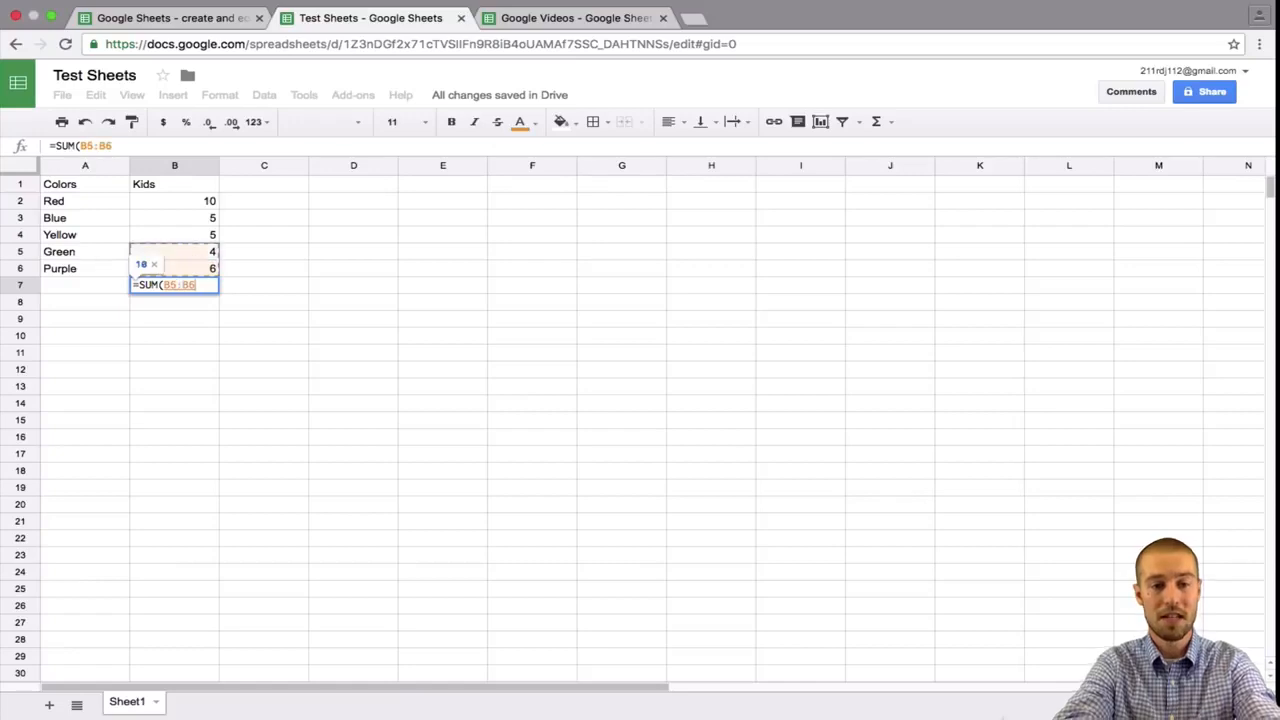
key(shift+Up)
key(shift+Up)
key(shift+Up)
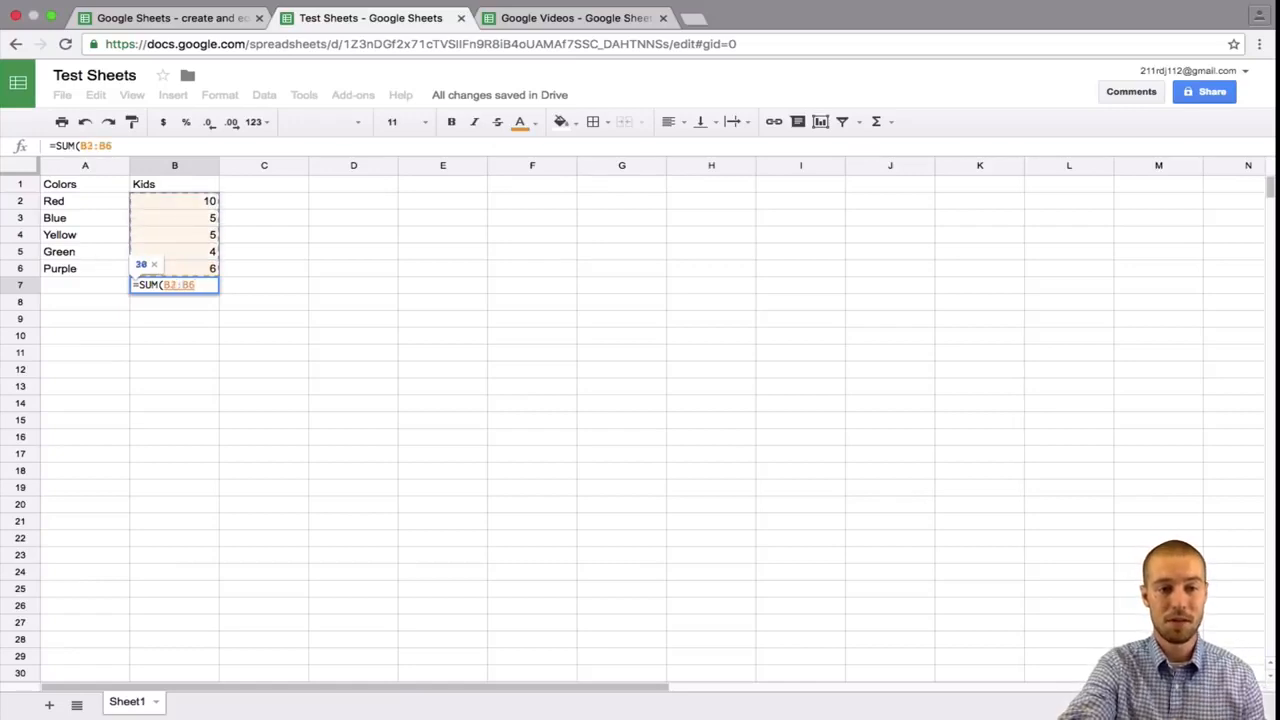
key(Return)
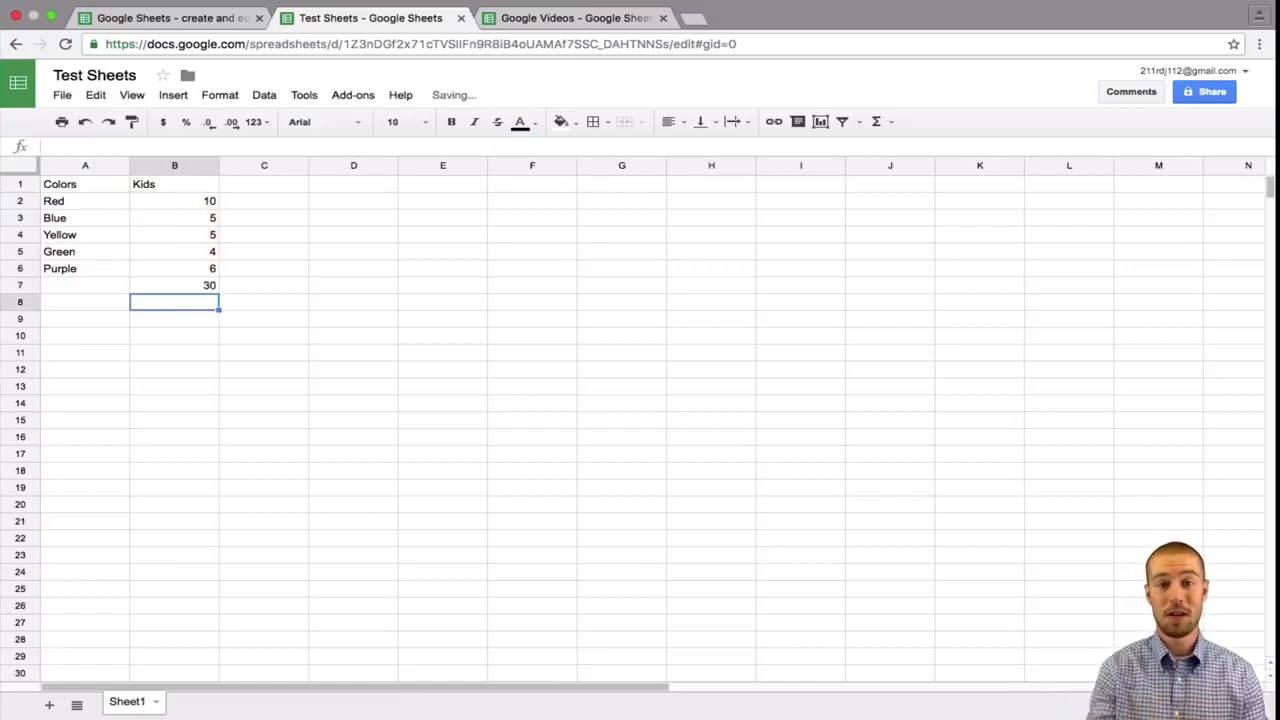
Step: Set the Kids count for Red in cell B2 to 11
key(Up)
key(Up)
key(Up)
key(Up)
key(Up)
key(Up)
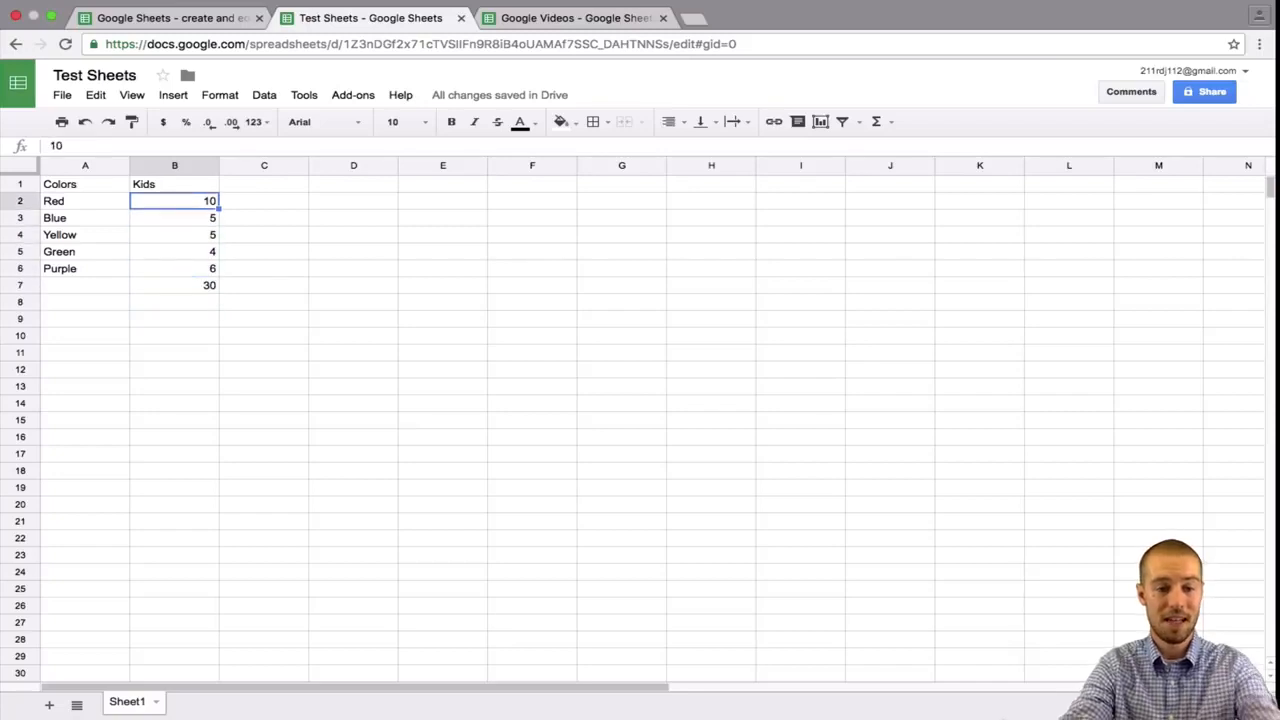
text(1)
key(Return)
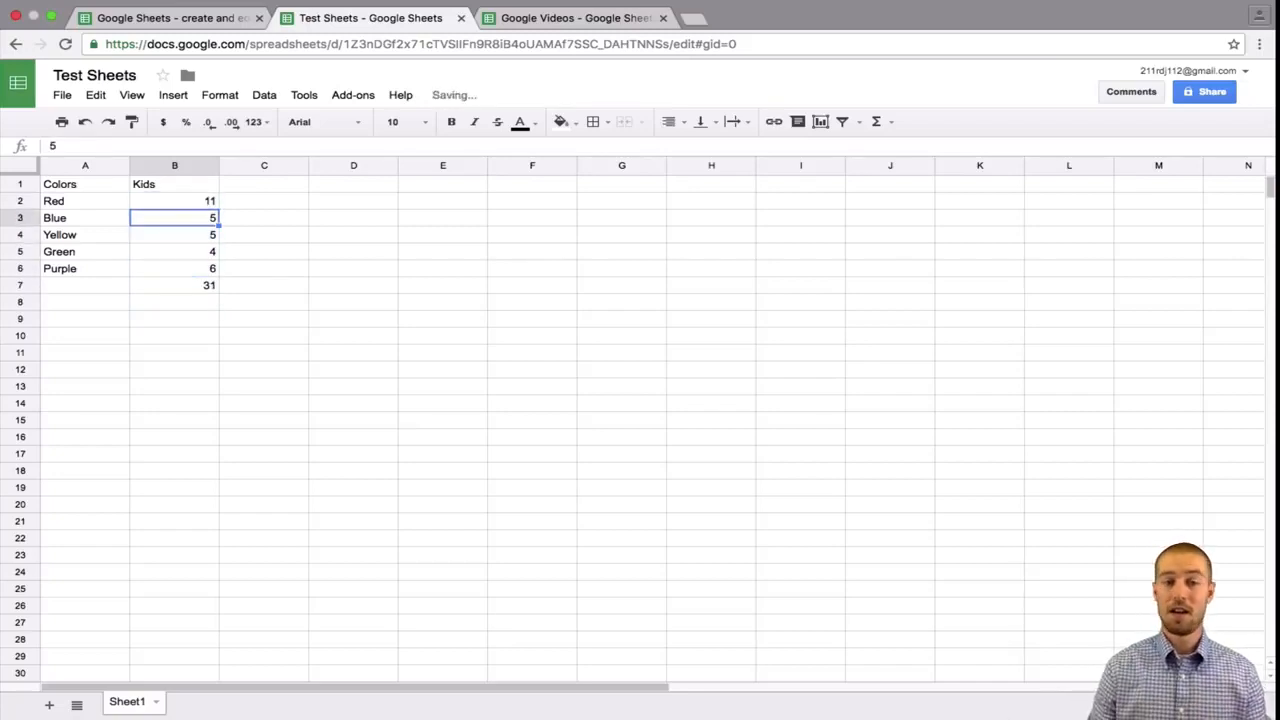
Step: Set the Kids count for Red in cell B2 back to 10
key(Up)
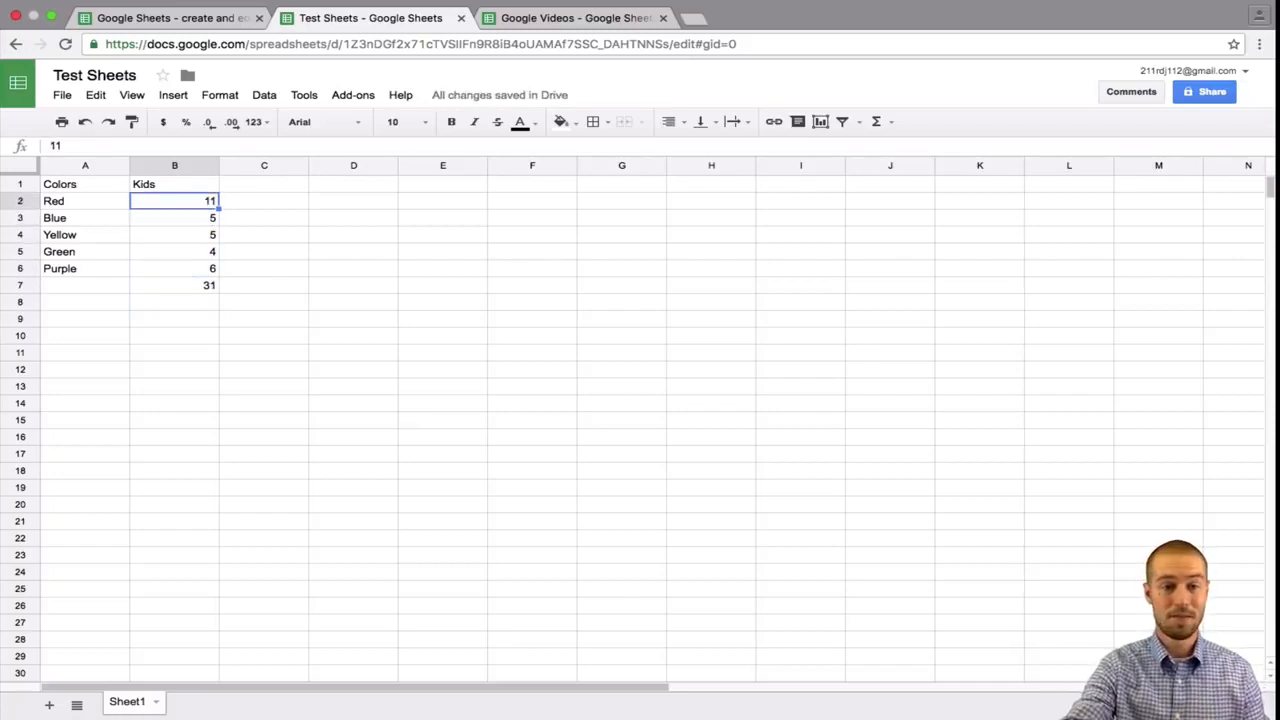
text(10)
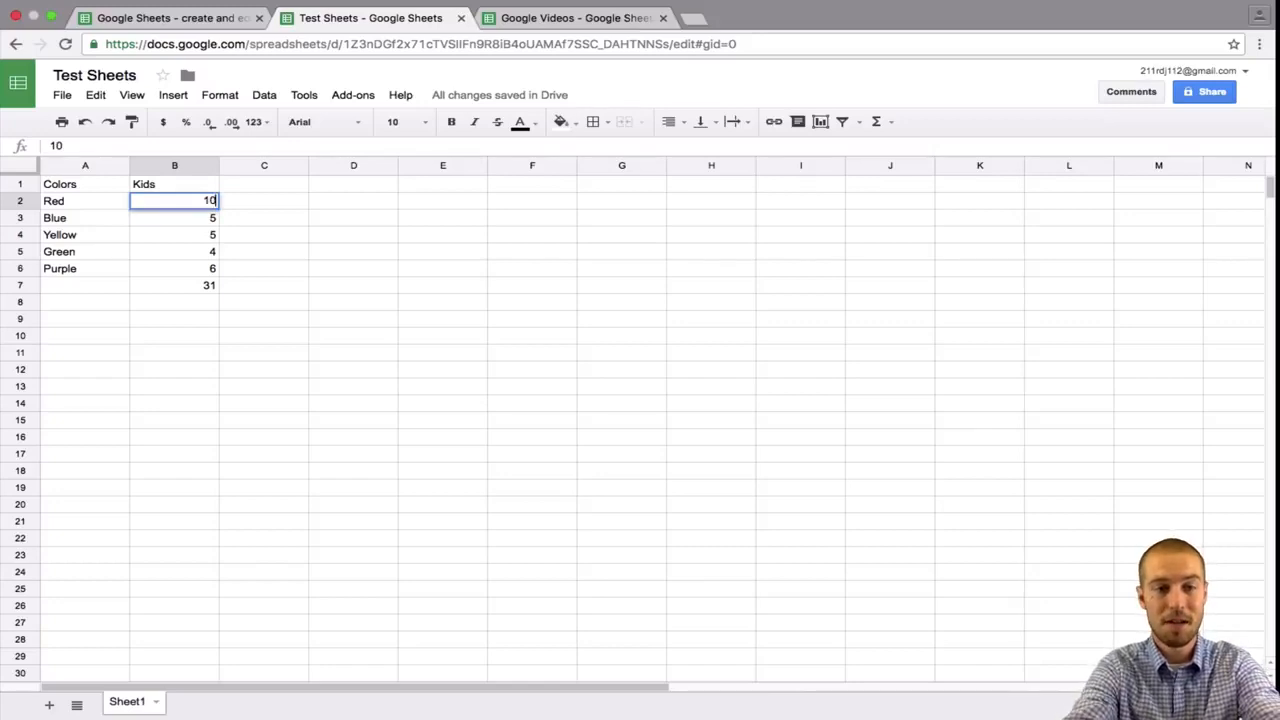
key(Return)
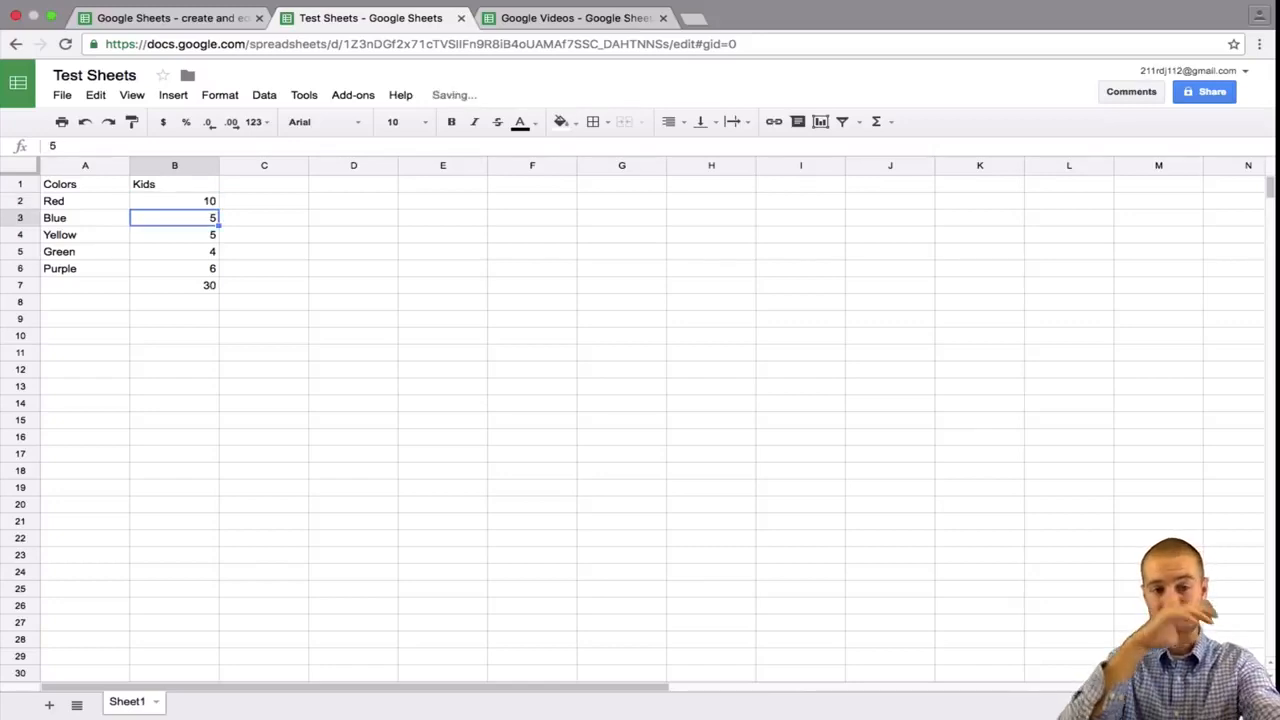
Step: Label the sum row by entering Total in cell A7
click(68, 287)
text(Total)
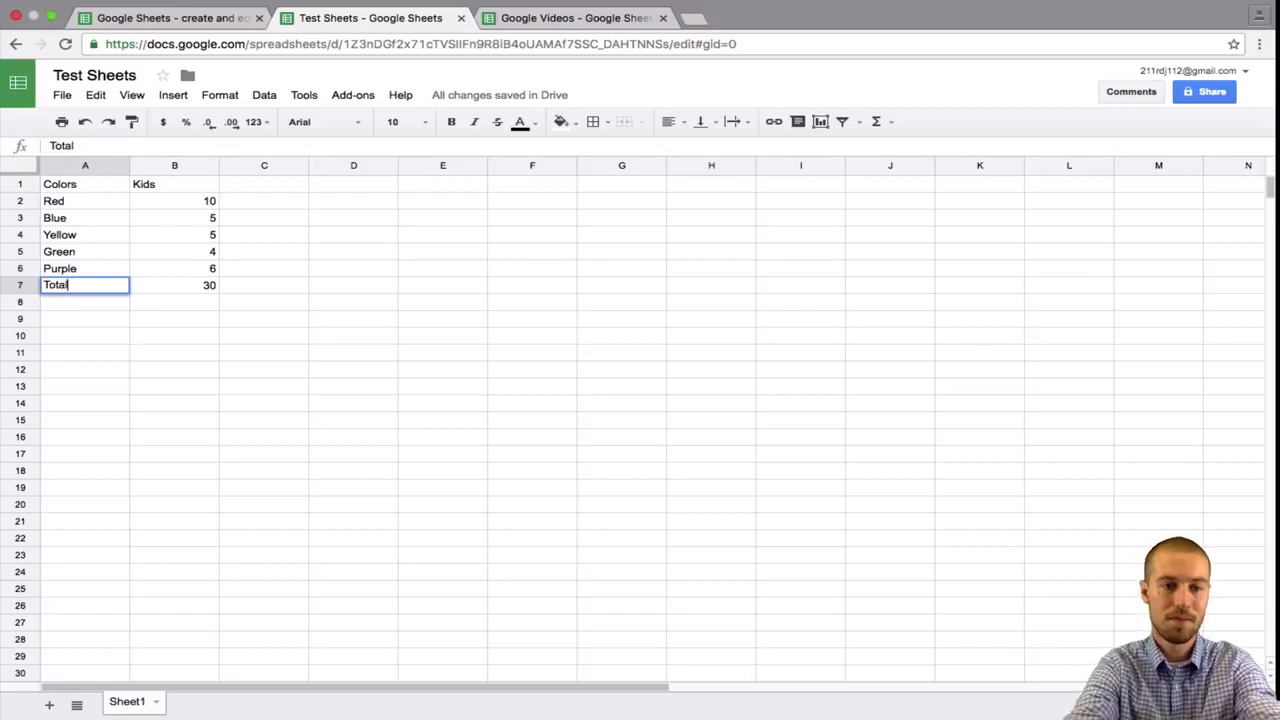
key(Return)
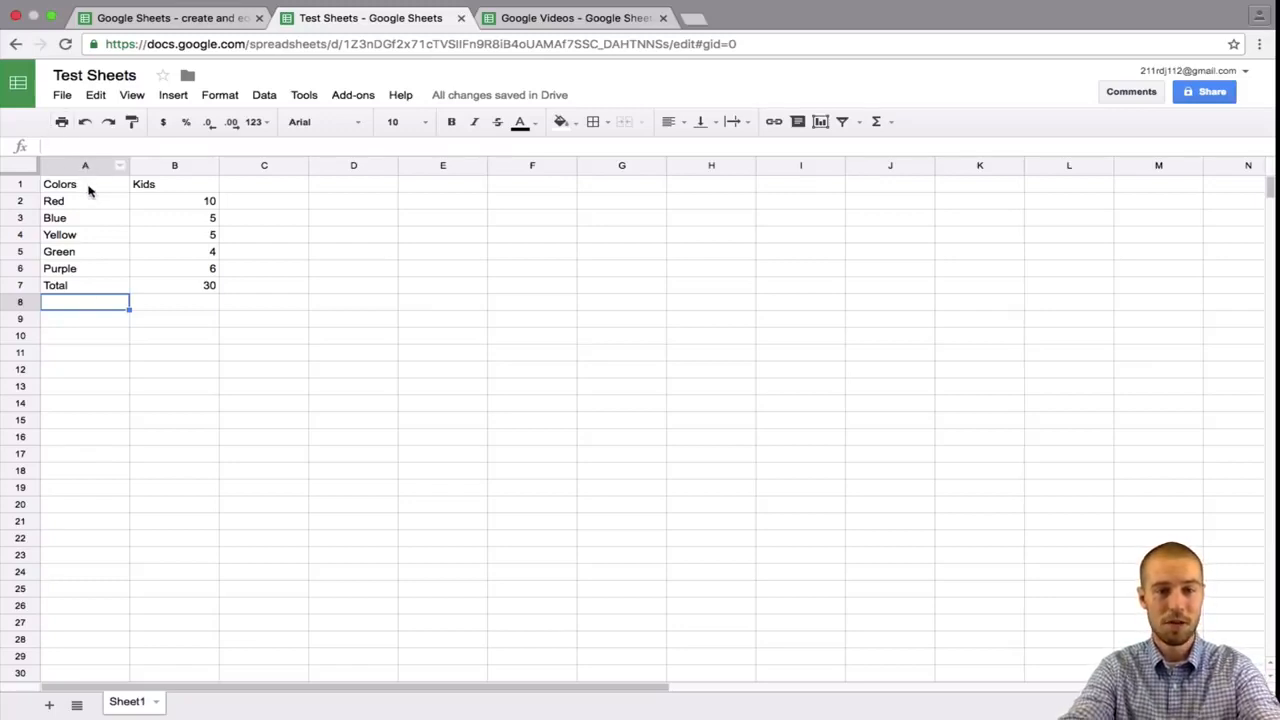
Step: Apply an outer border around the whole table in A1:B7
drag(75, 186, 187, 290)
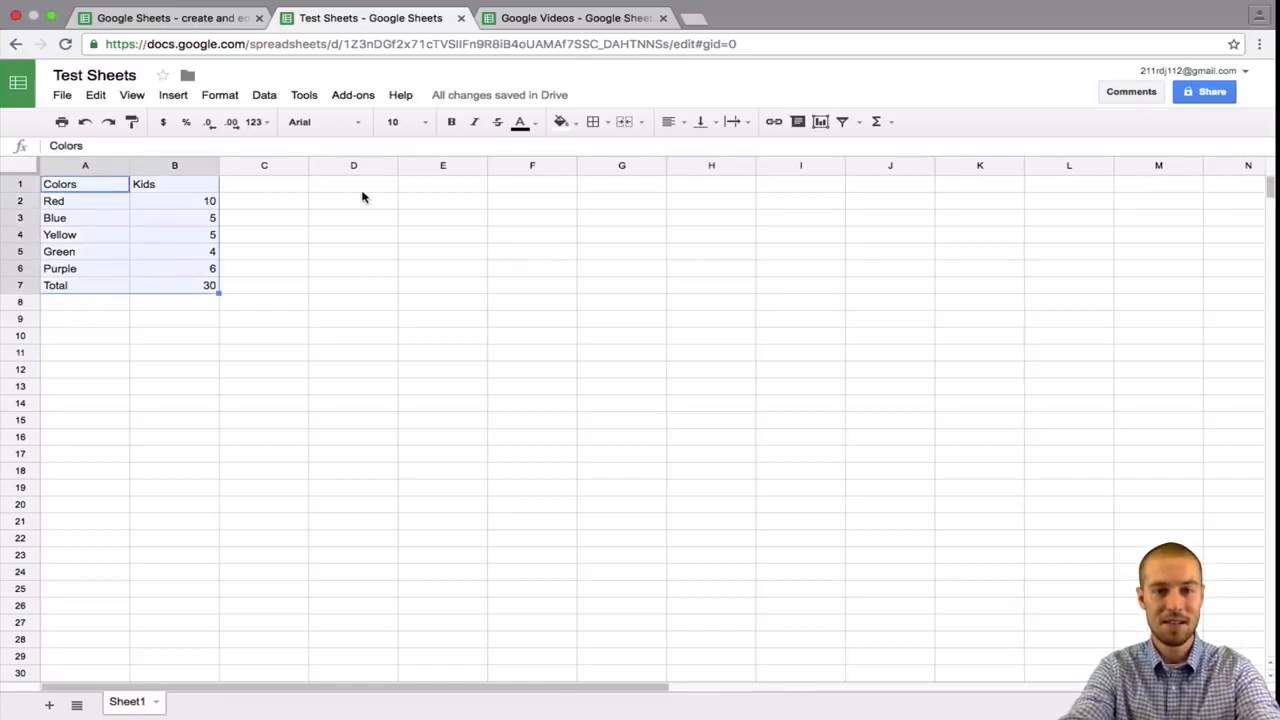
click(593, 121)
click(603, 122)
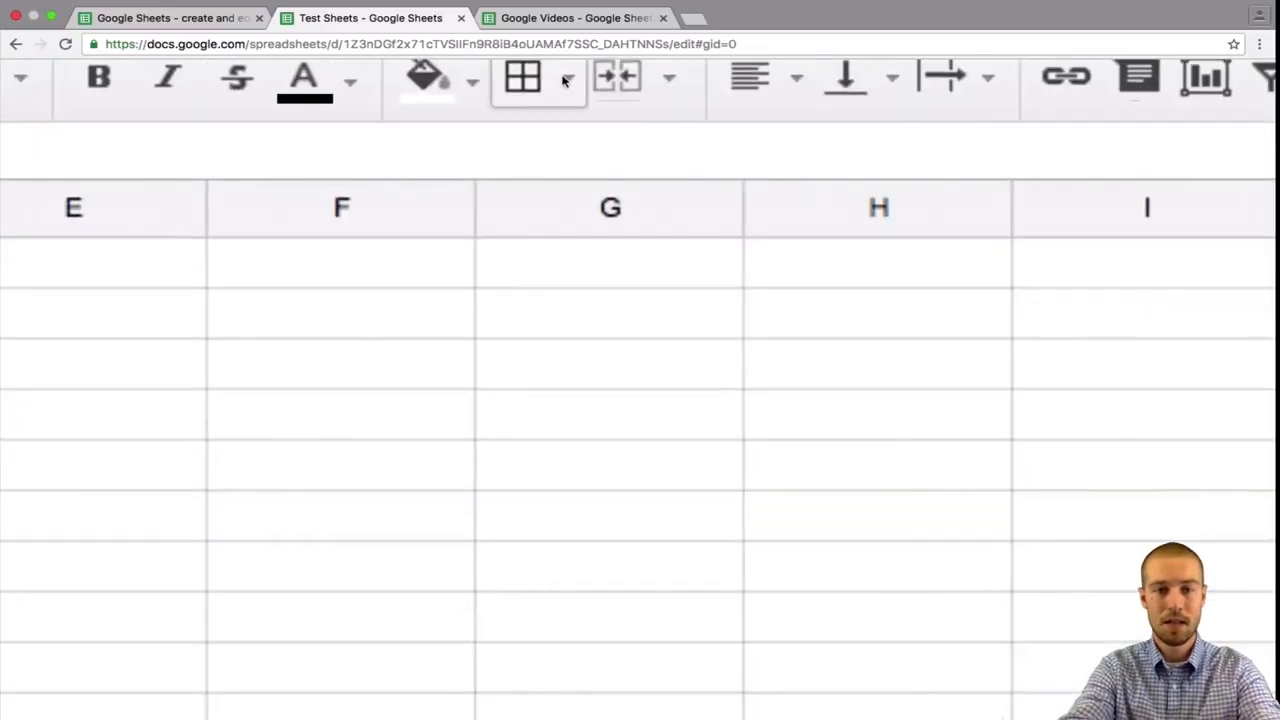
click(566, 80)
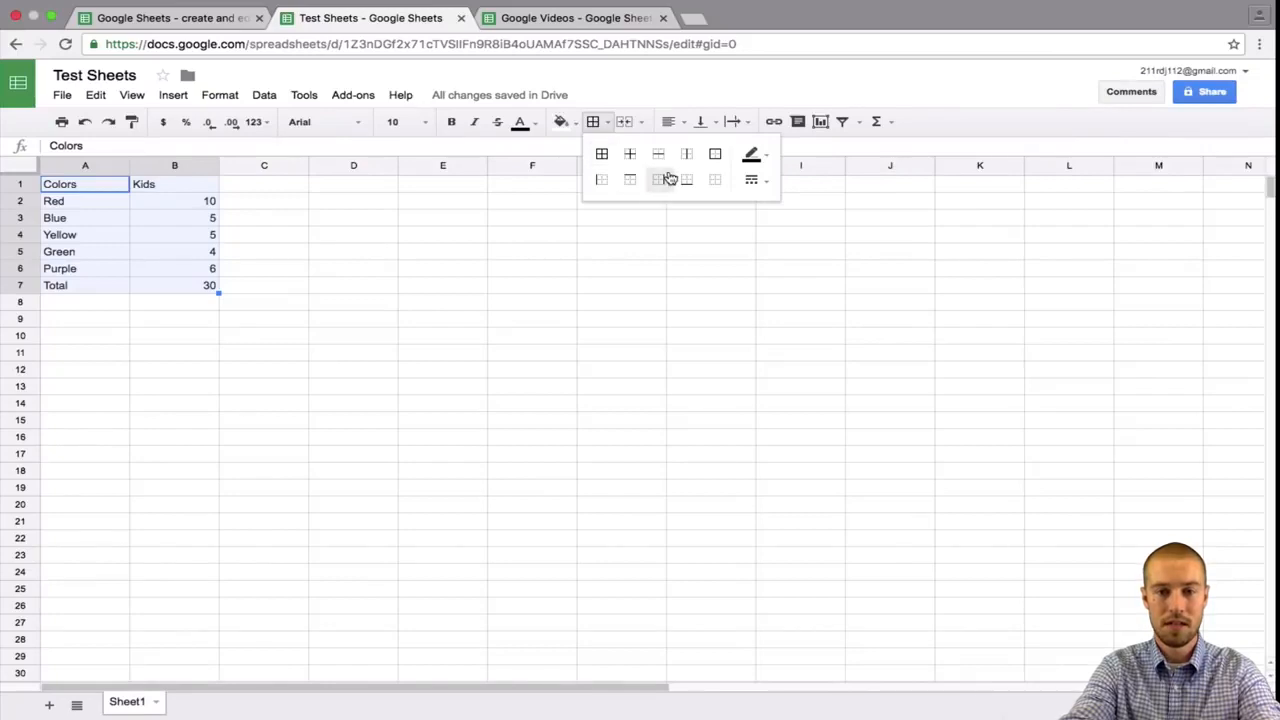
click(712, 158)
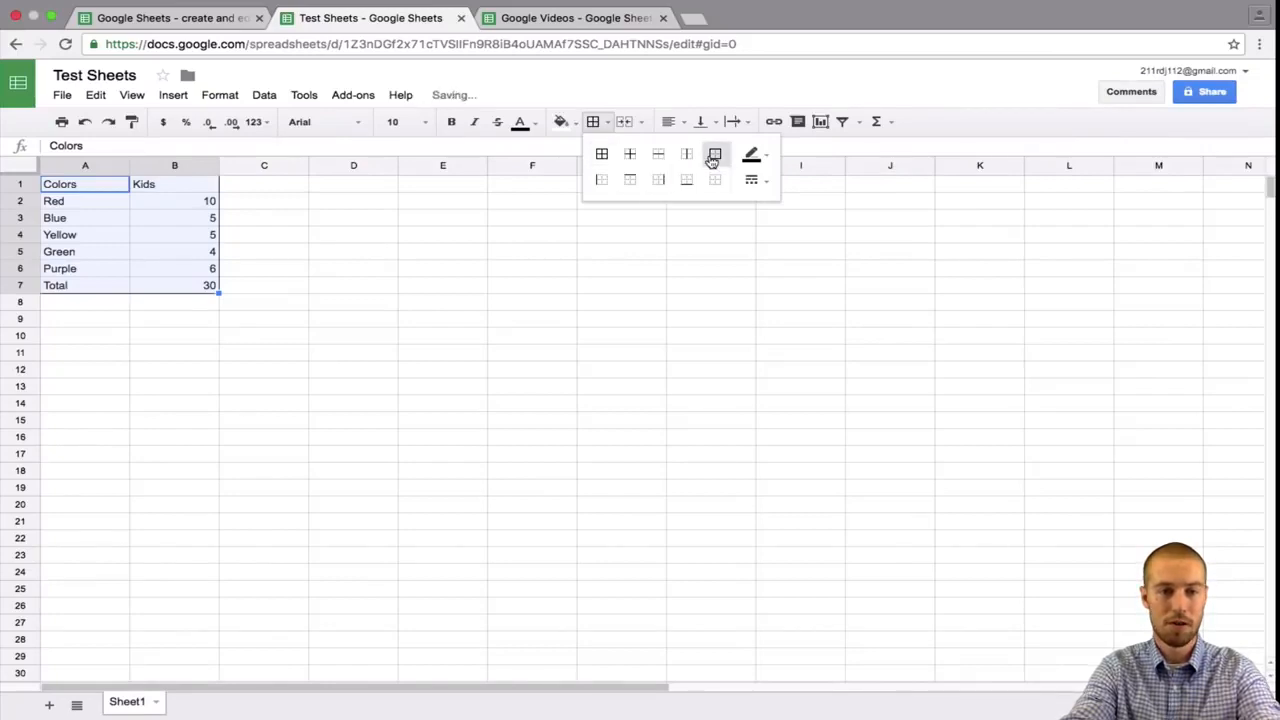
Step: Cut the whole bordered table in A1:B7
click(193, 238)
key(Up)
key(Up)
key(Up)
key(Left)
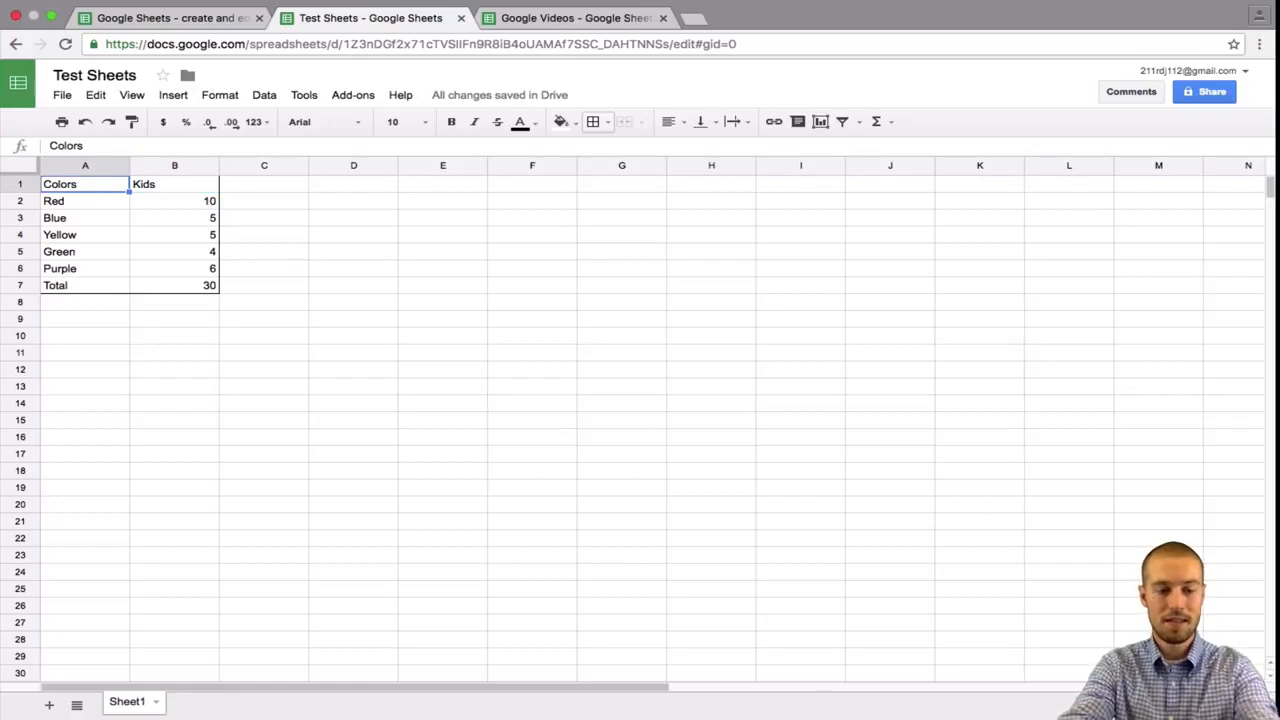
key(shift+Down)
key(shift+Down)
key(shift+Down)
key(shift+Down)
key(shift+Down)
key(shift+Down)
key(shift+Right)
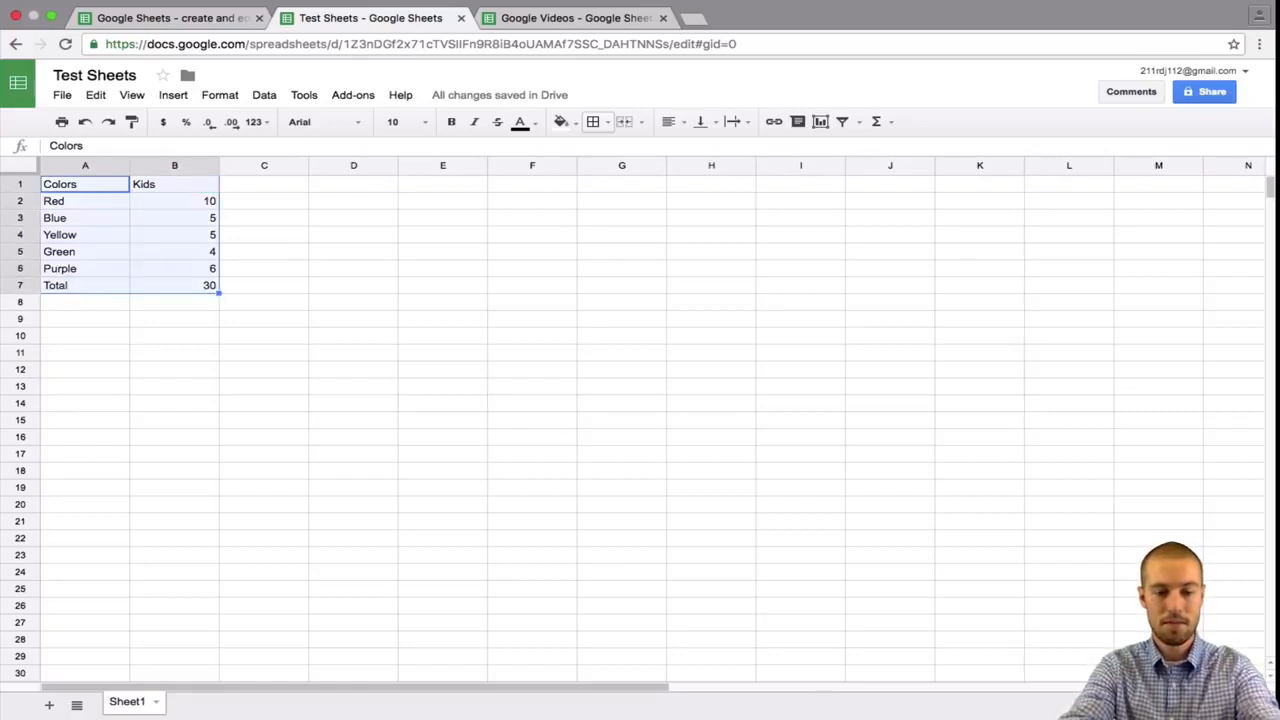
key(ctrl+c)
Step: Paste the cut table into the sheet so that it starts at cell B5
key(Down)
key(Down)
key(Down)
key(Down)
key(Right)
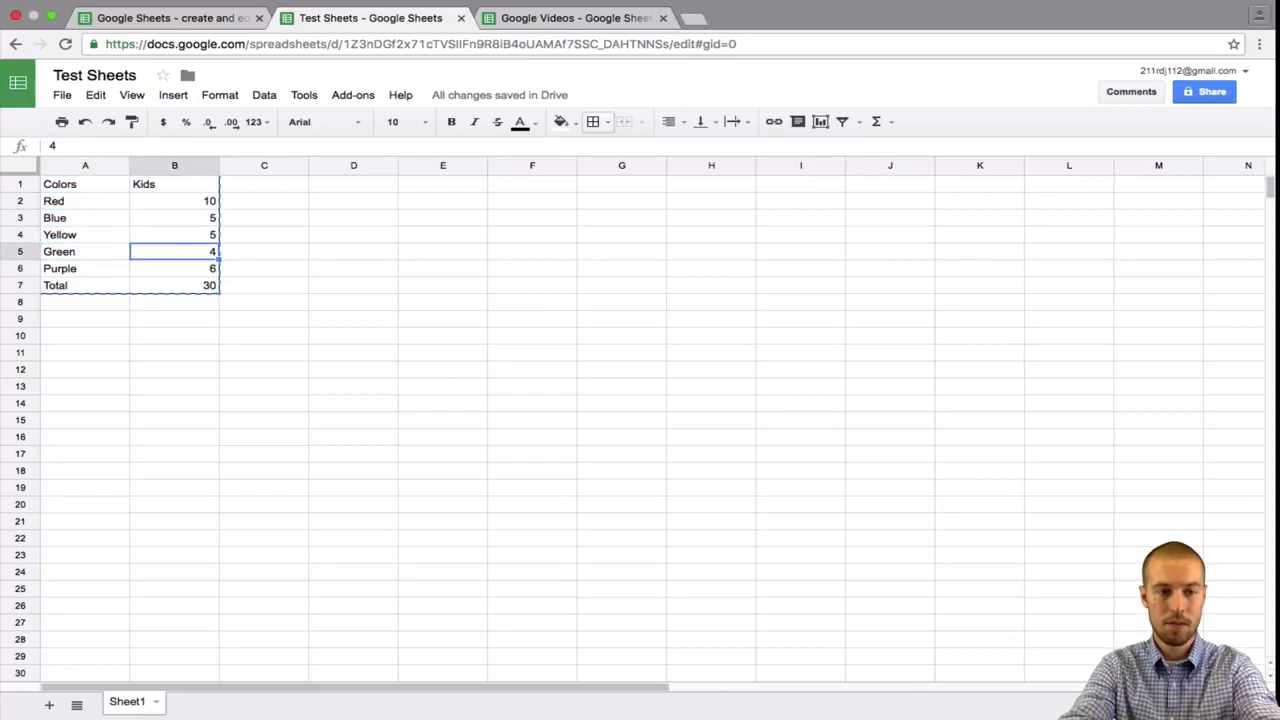
key(Right)
key(Left)
key(Left)
key(Right)
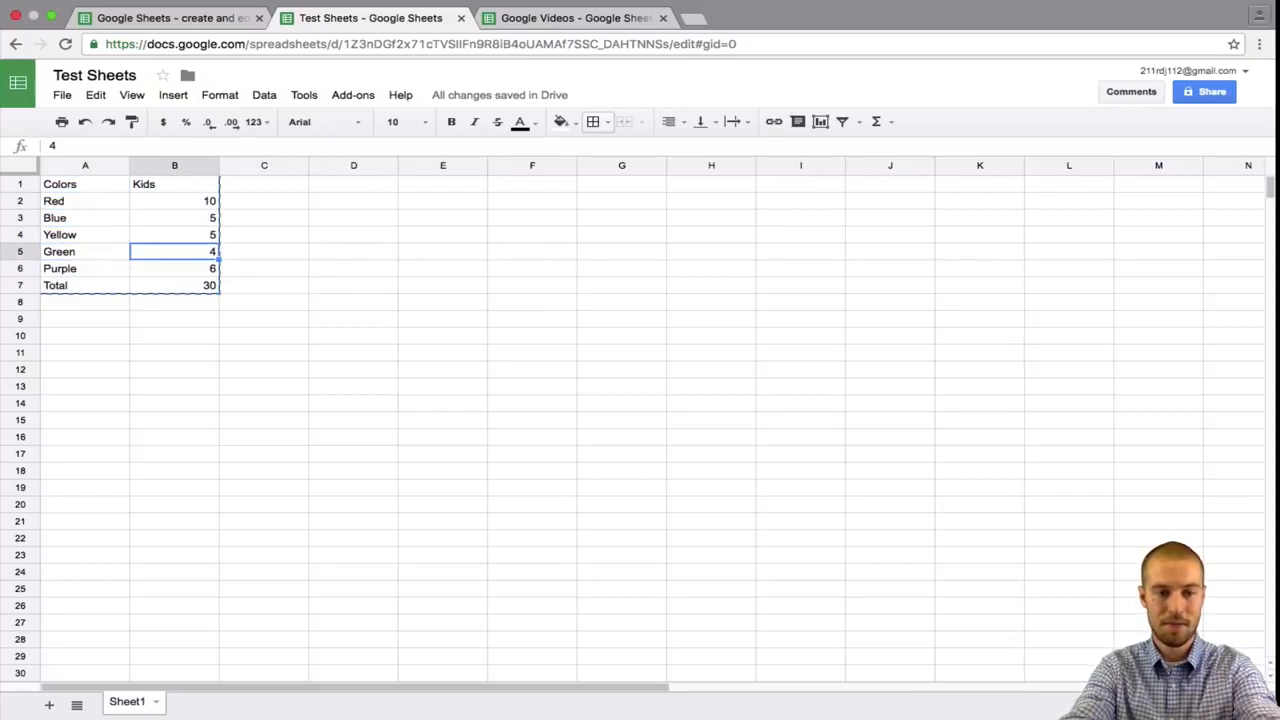
key(ctrl+v)
key(Up)
key(Up)
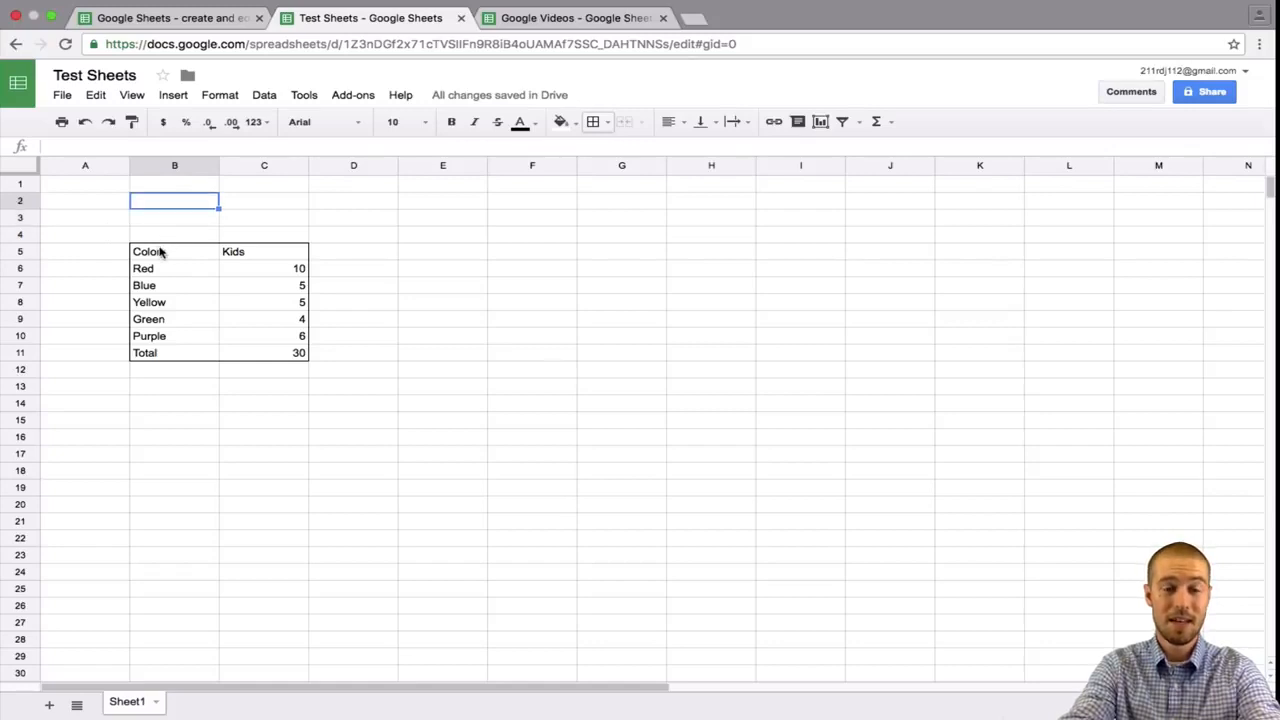
Step: Apply all borders to the header cells Colors and Kids in B5:C5
drag(156, 251, 242, 248)
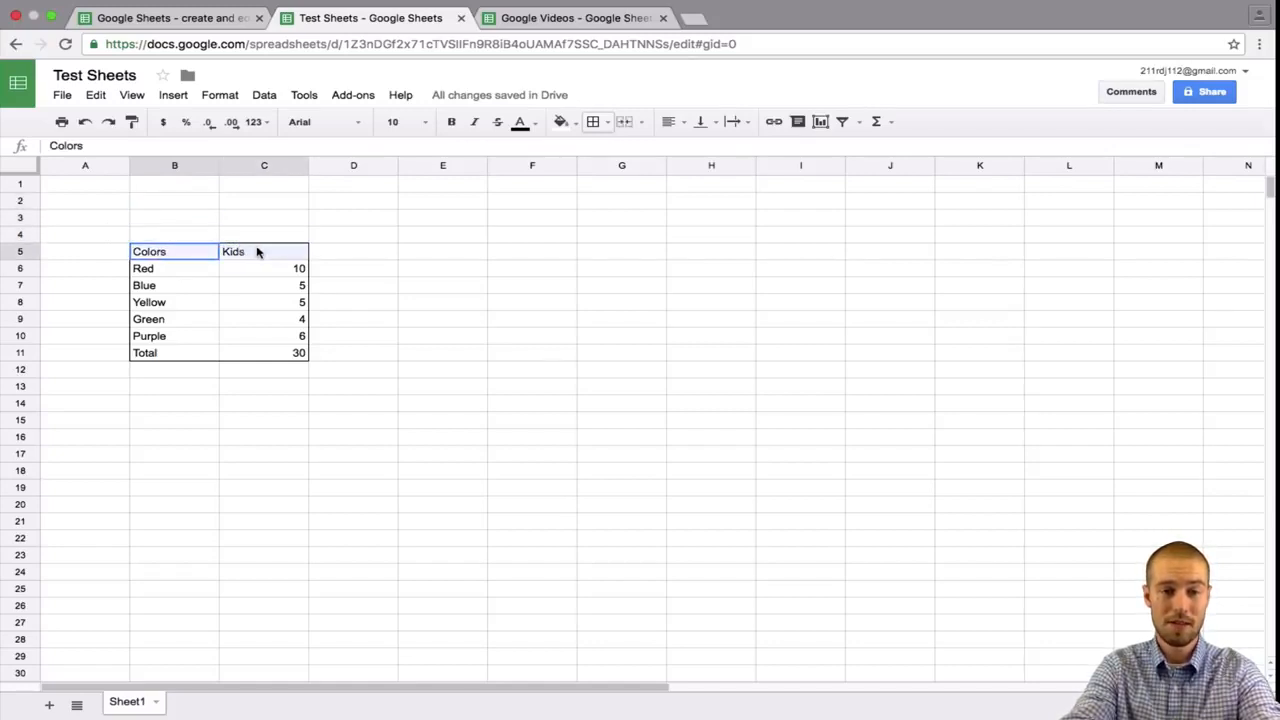
mouse_move(257, 252)
mouse_down()
mouse_move(263, 359)
mouse_move(249, 286)
mouse_move(266, 252)
mouse_up()
click(593, 122)
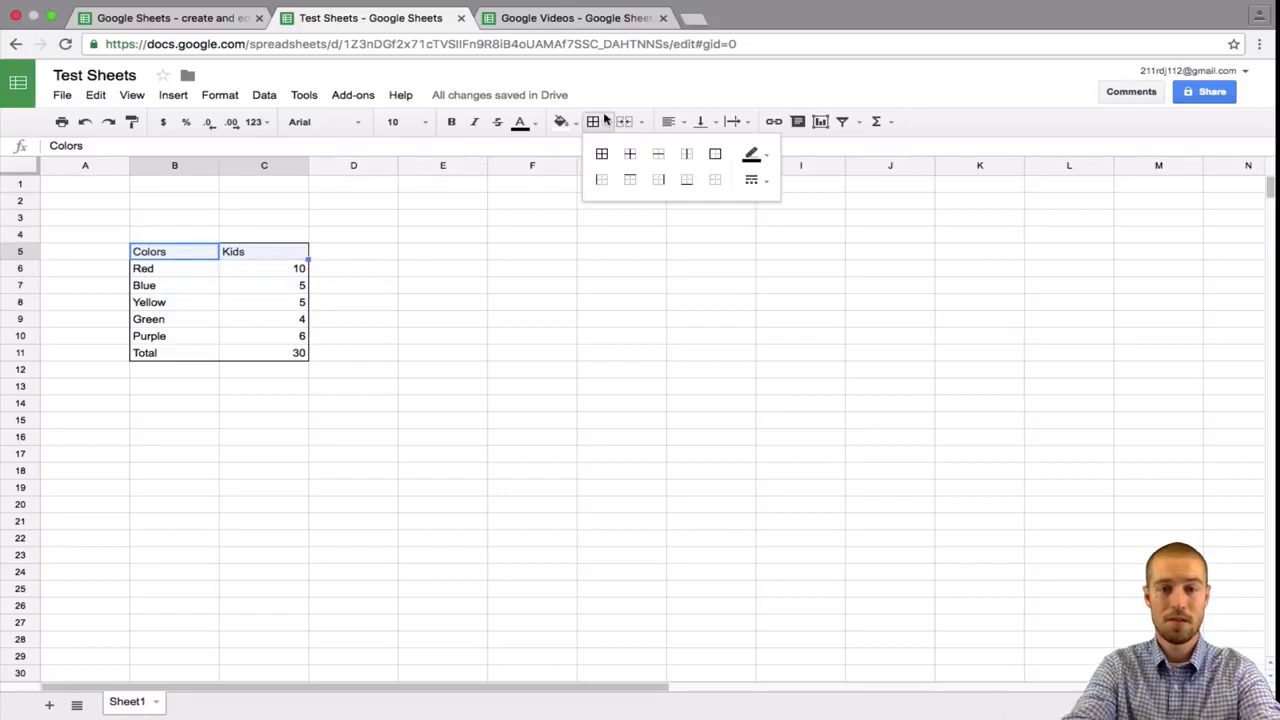
click(602, 155)
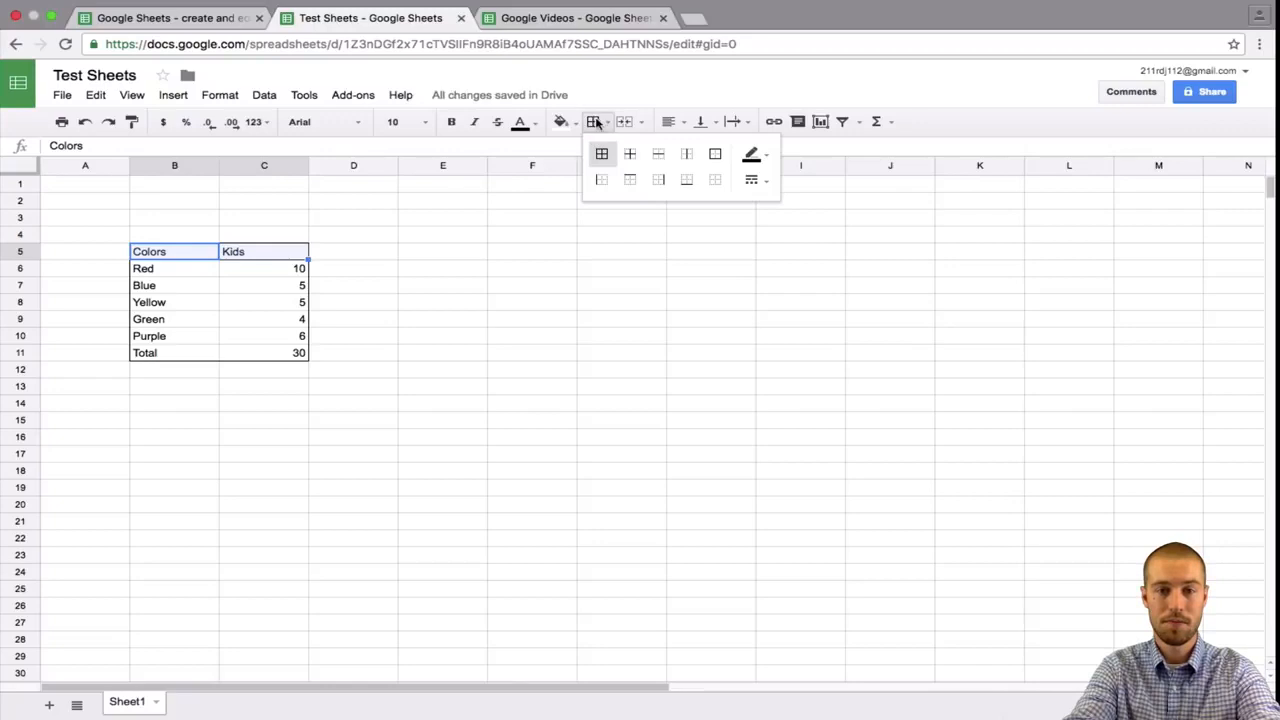
click(597, 122)
click(269, 283)
key(Down)
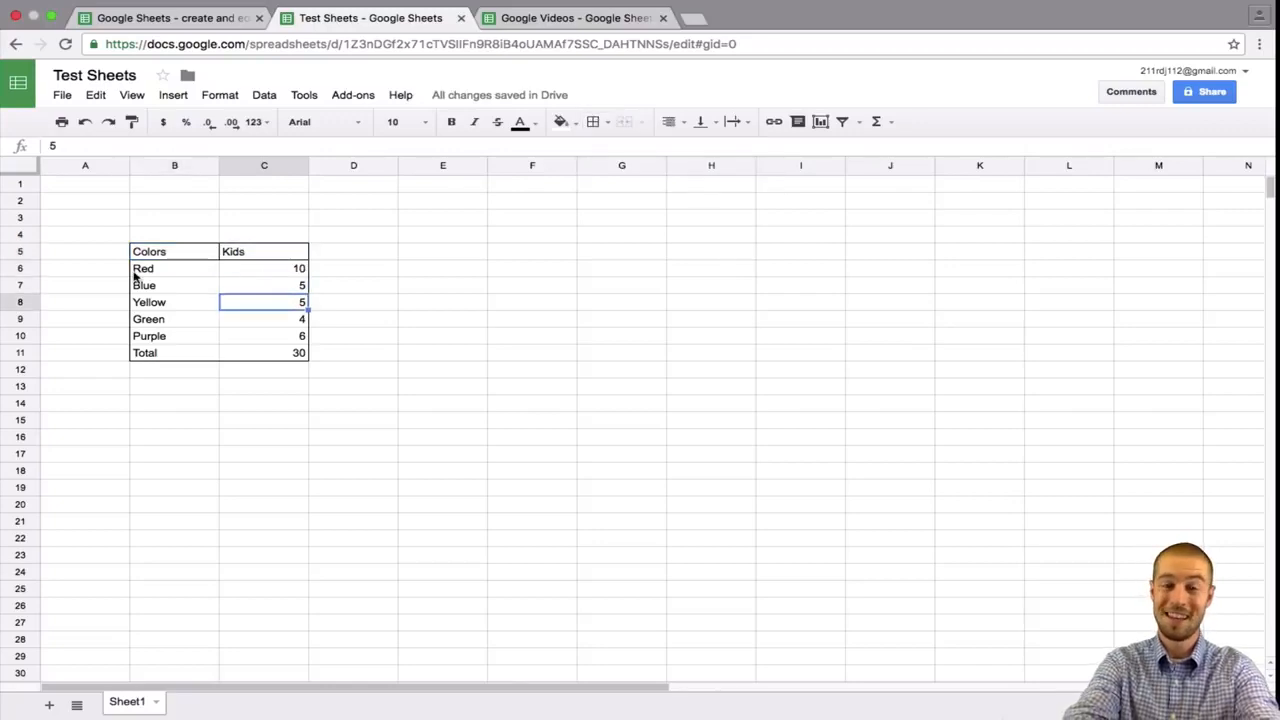
Step: Enter the title FAVORITE COLOR in cell B4, directly above the table
key(Up)
key(Up)
key(Up)
key(Up)
key(Left)
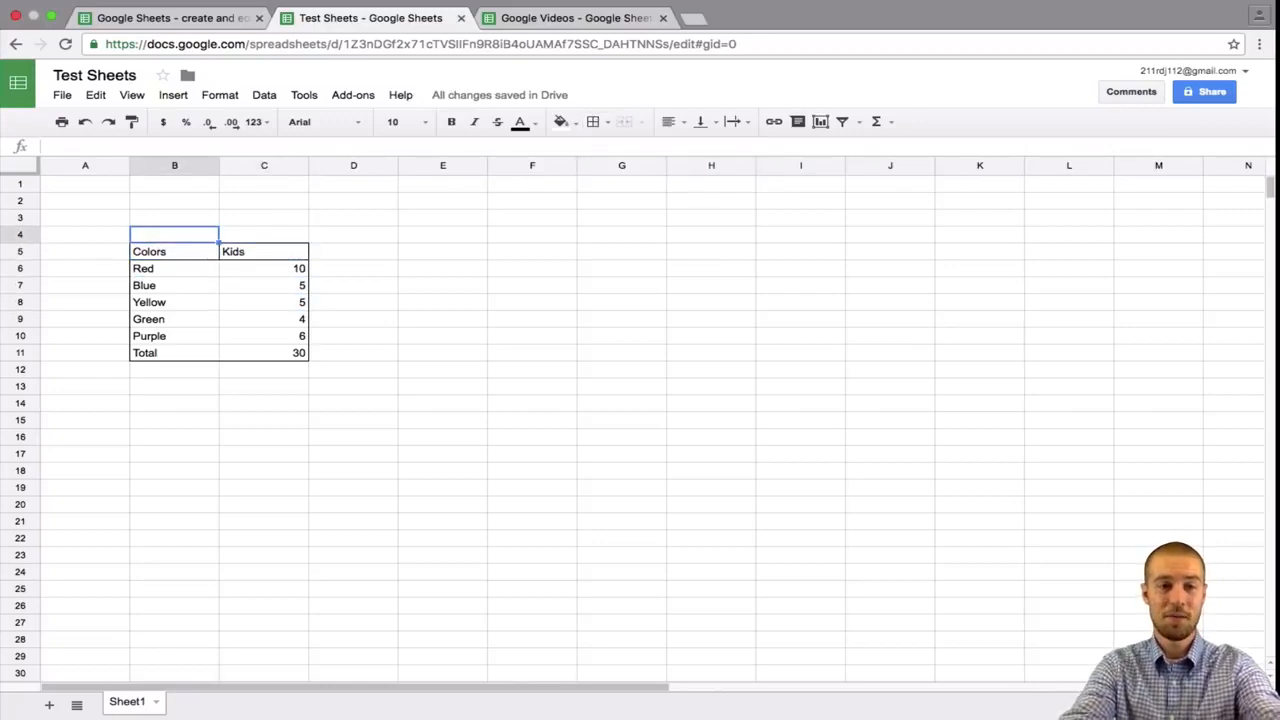
text(FAVOR)
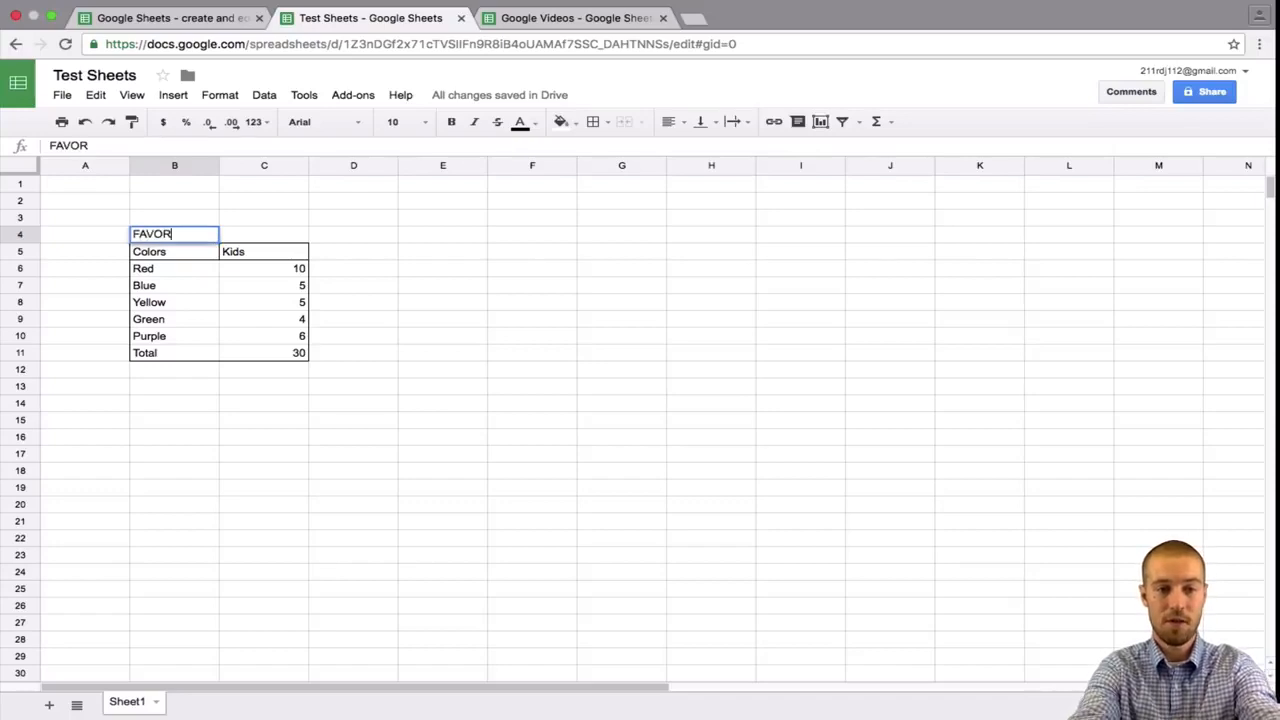
text(ITE COLOR)
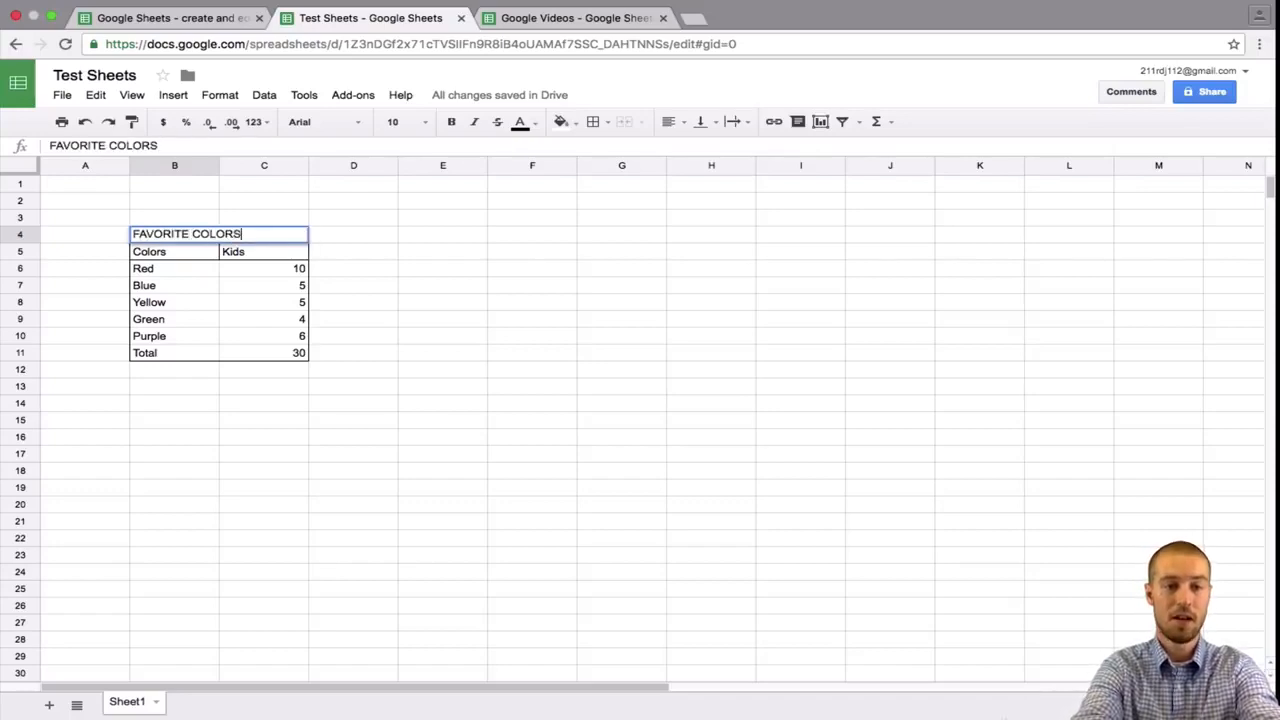
key(Return)
Step: Merge cells B4 and C4 so the title spans the table's width
key(Up)
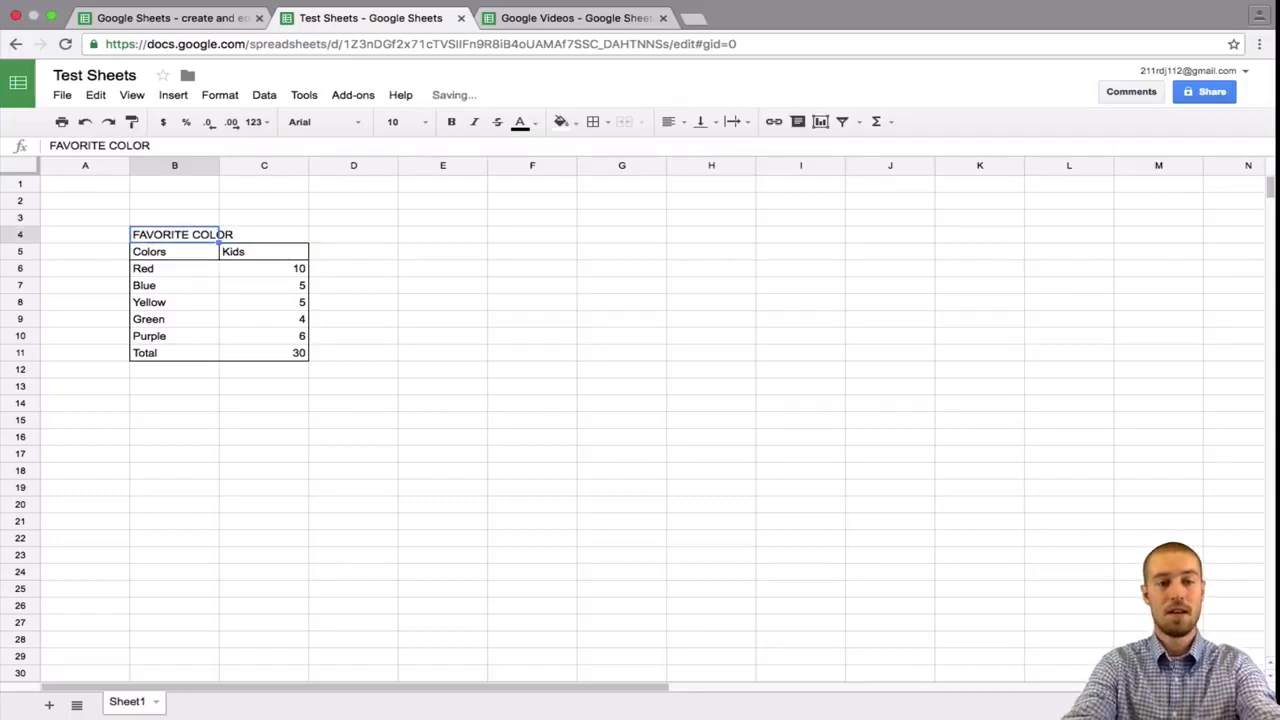
key(Right)
key(Left)
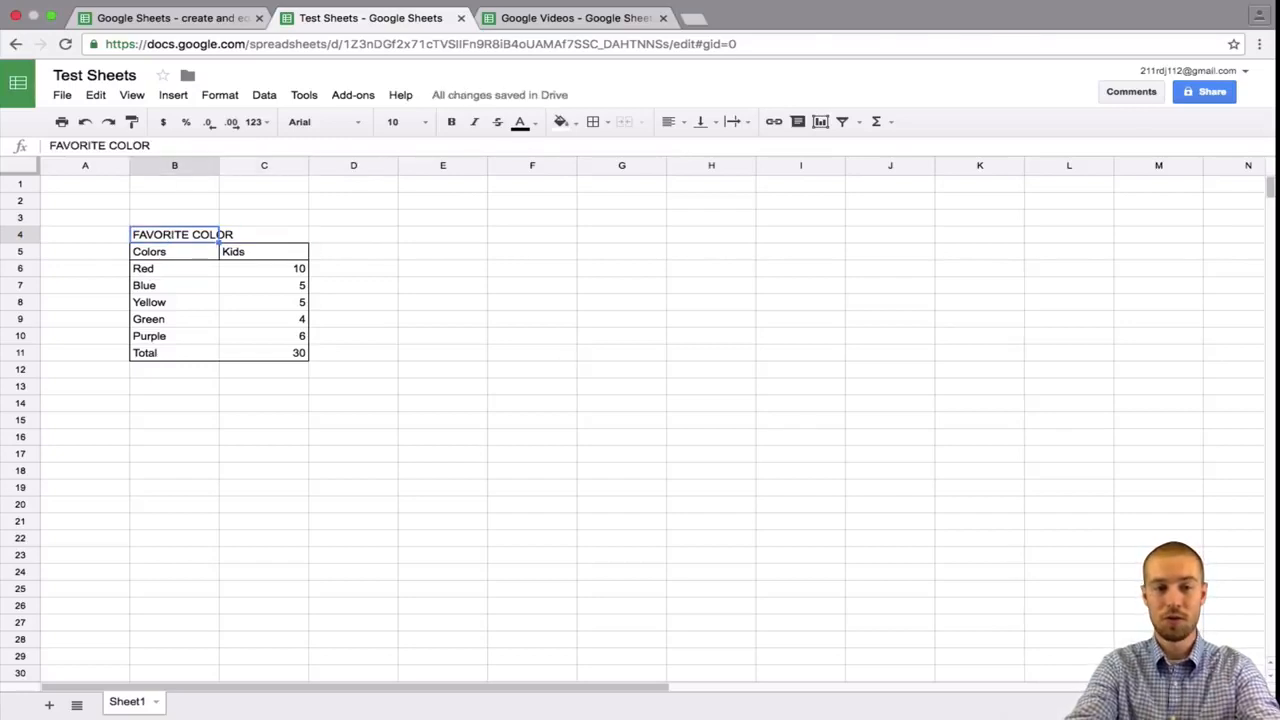
key(shift+Right)
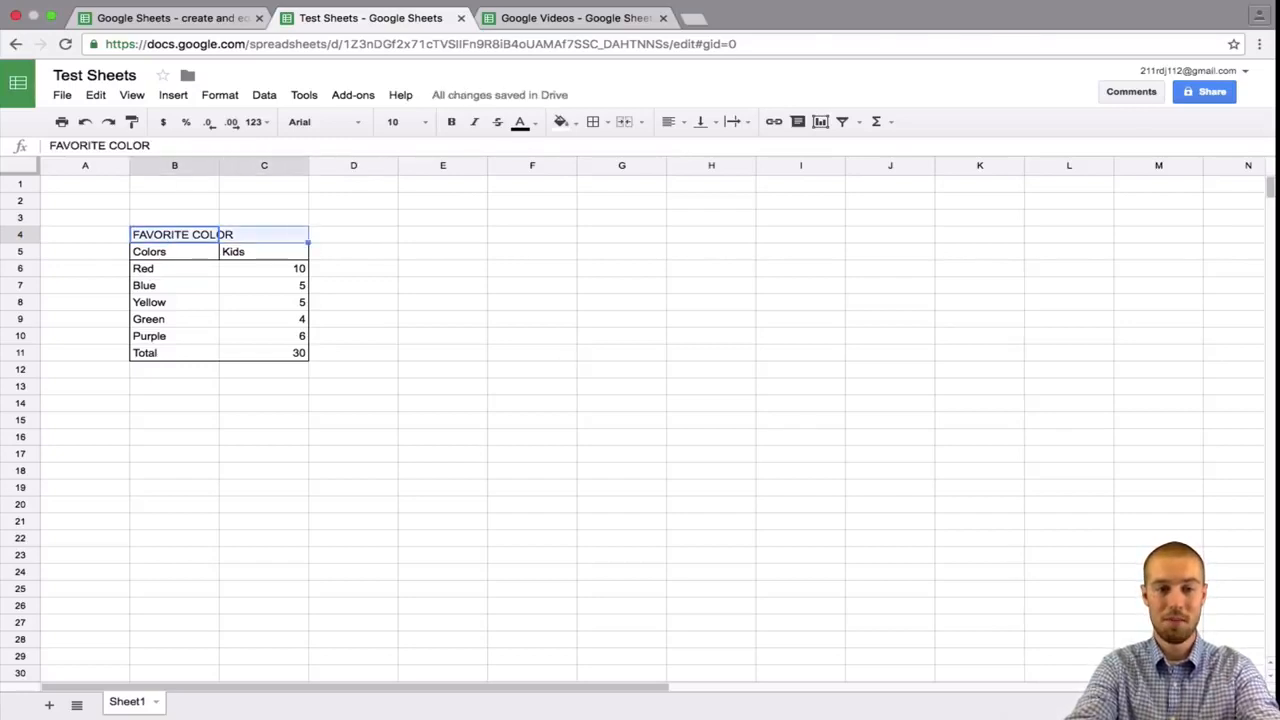
click(624, 122)
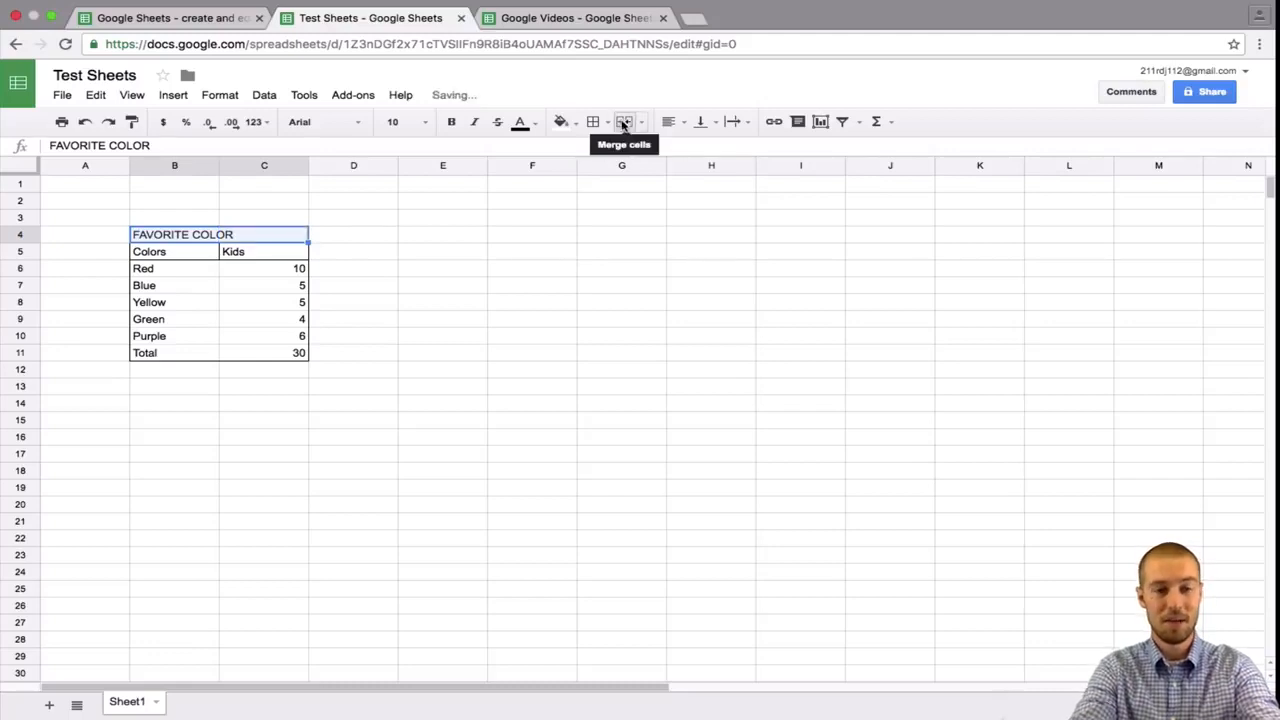
Step: Center the FAVORITE COLOR title horizontally in its merged cell
click(670, 122)
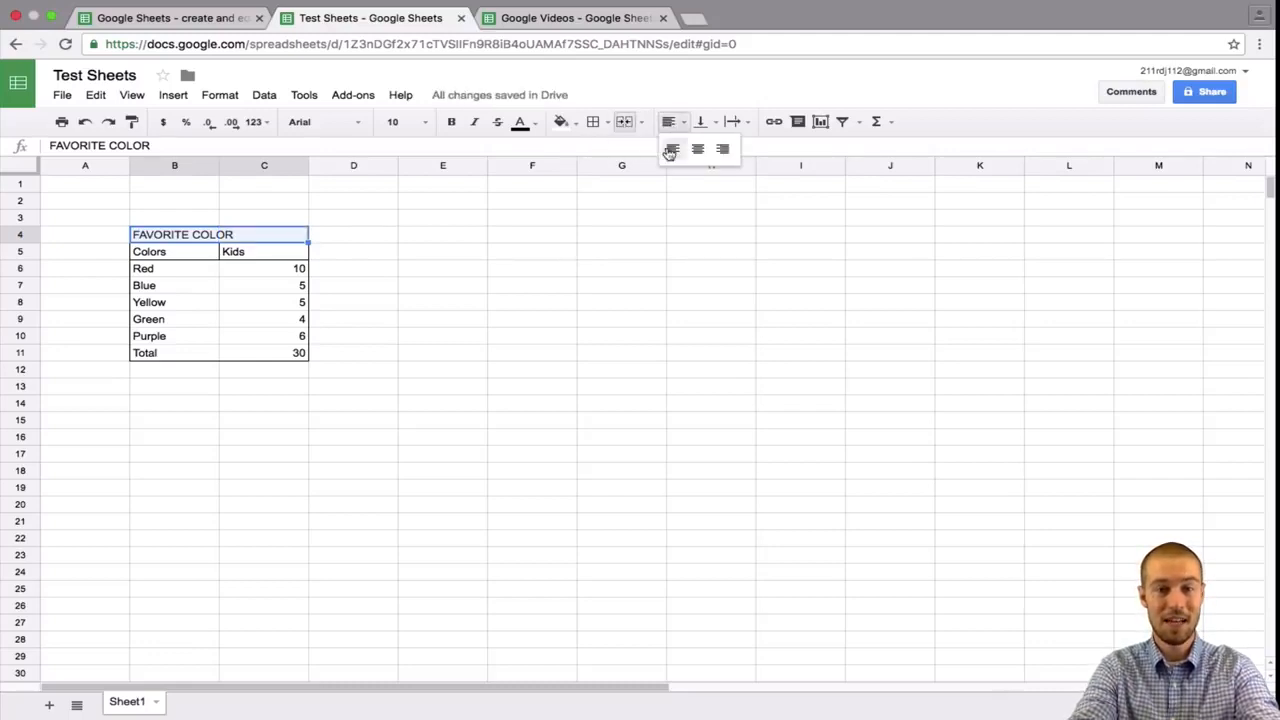
click(694, 152)
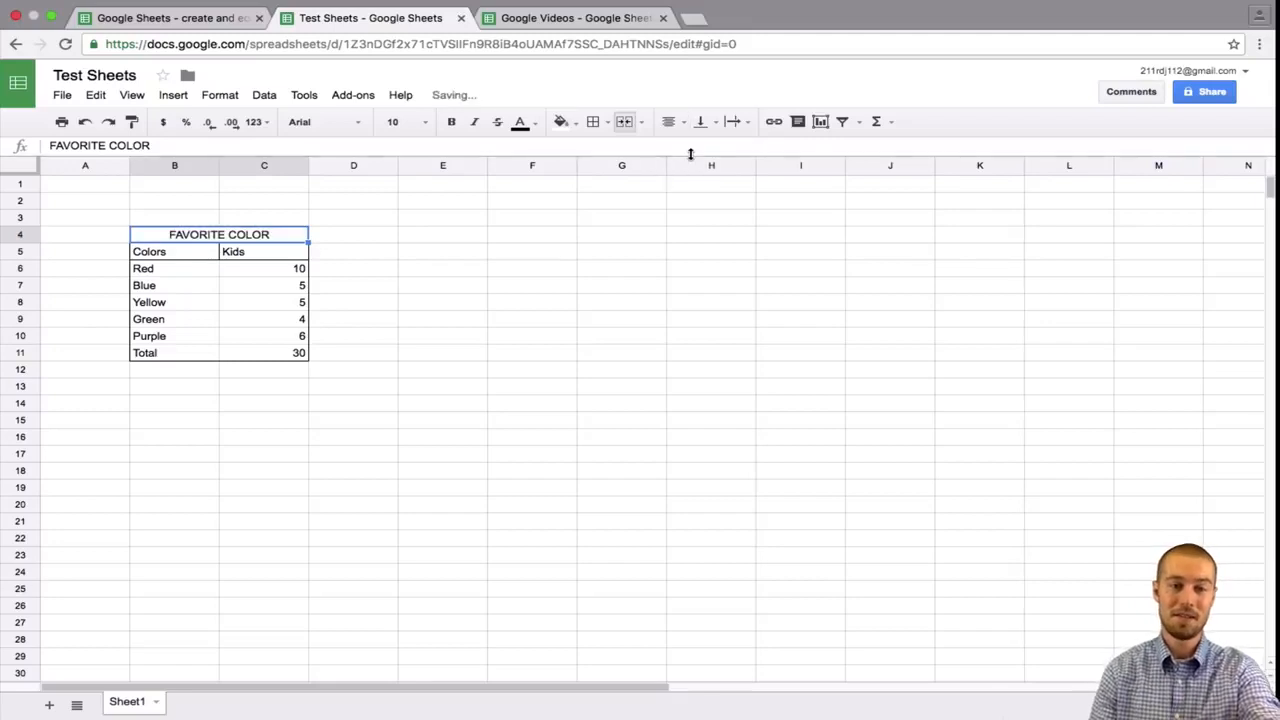
click(256, 266)
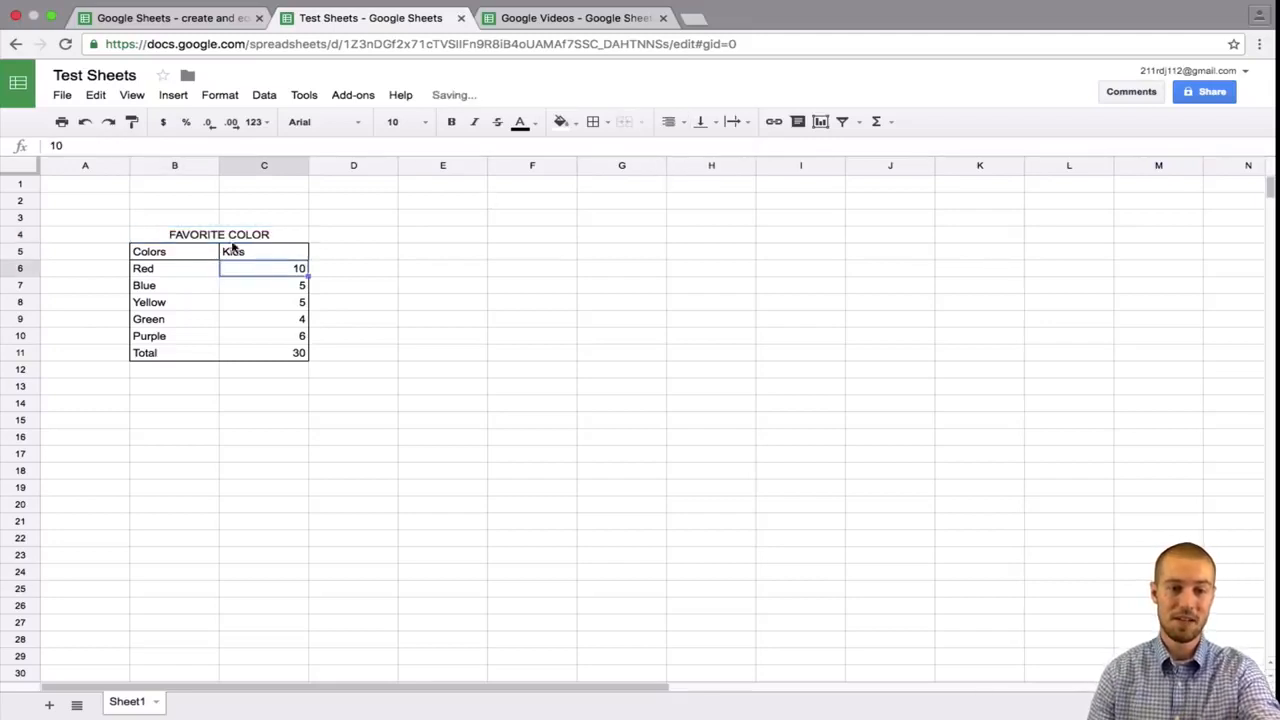
Step: Apply an outer border around the merged FAVORITE COLOR title cell
click(166, 234)
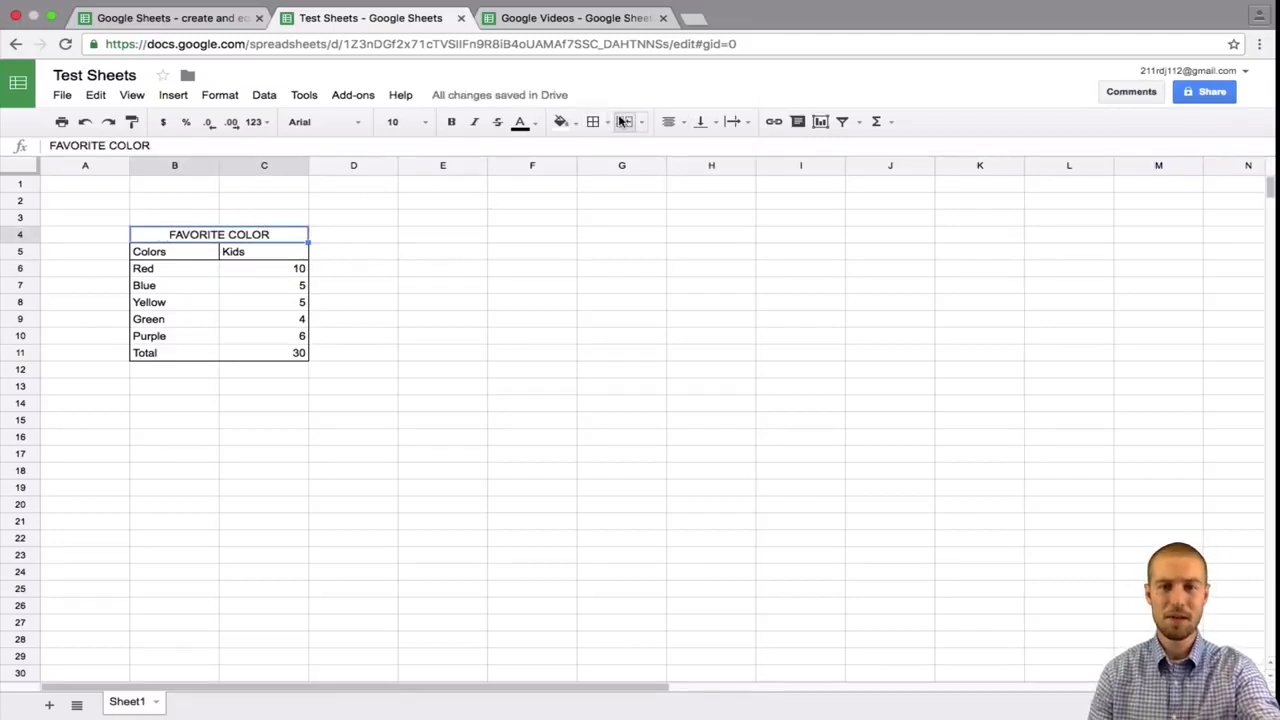
click(593, 122)
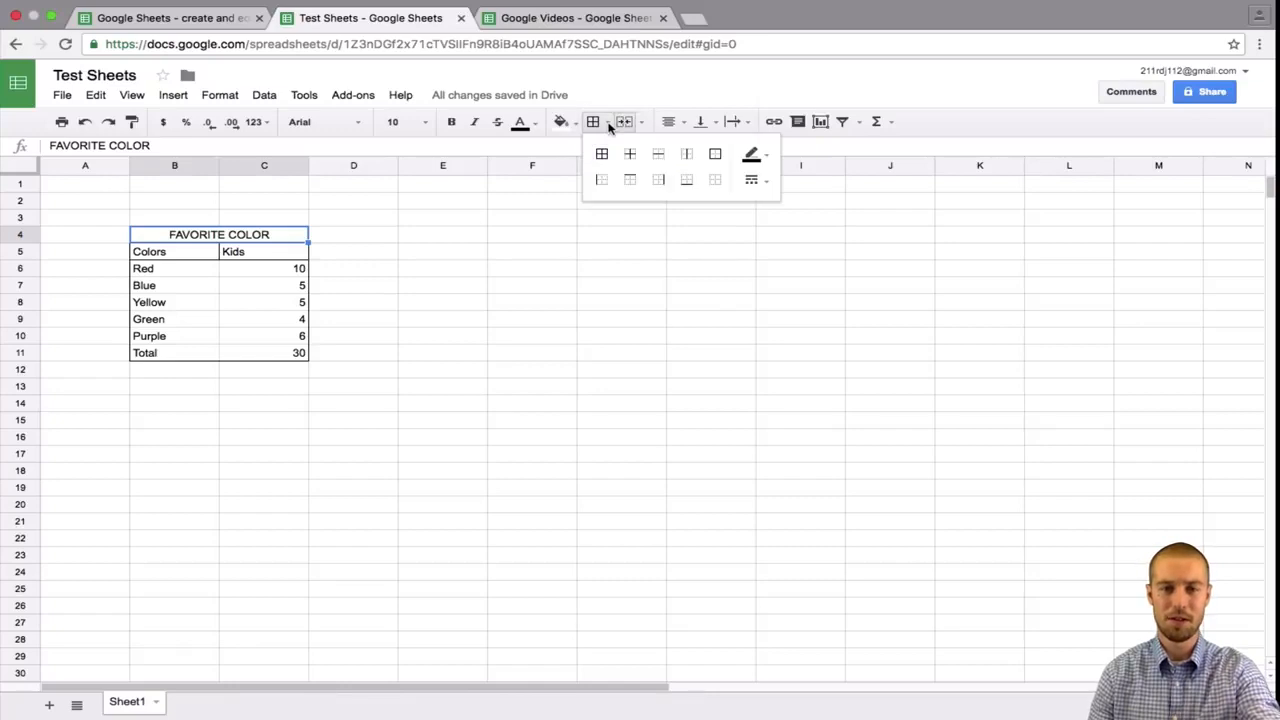
click(715, 153)
click(393, 222)
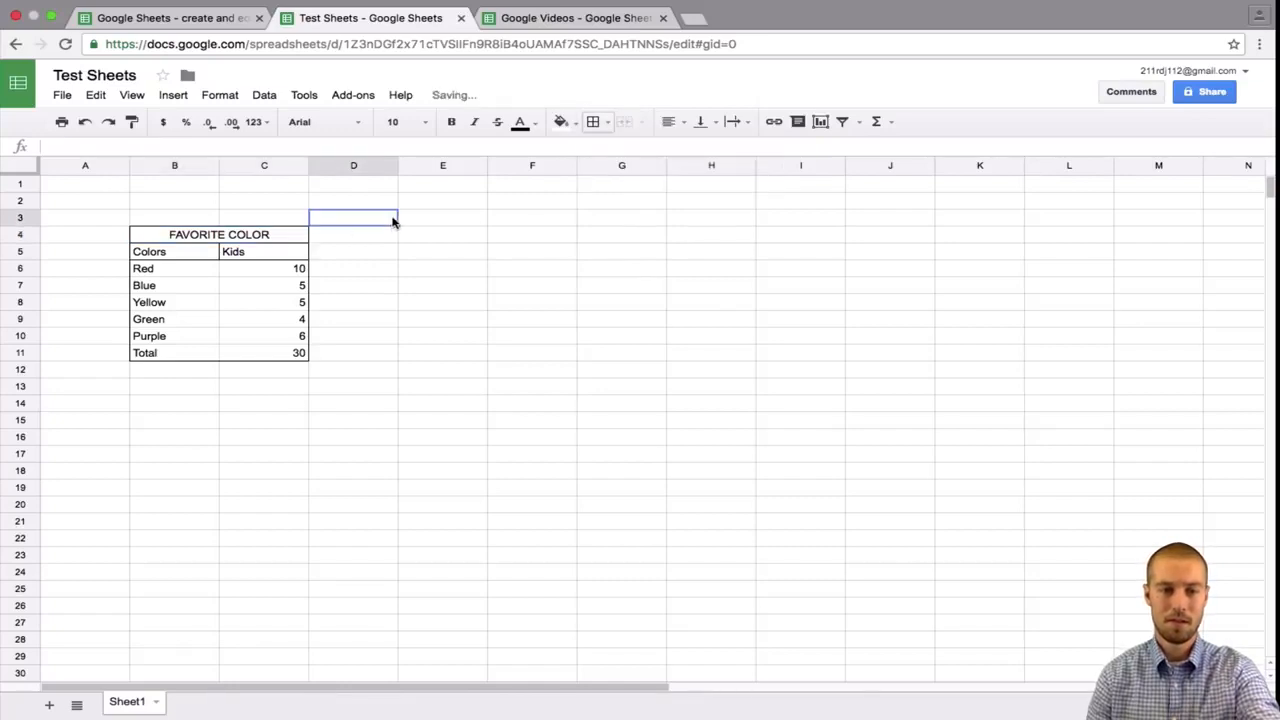
click(222, 266)
click(22, 302)
click(73, 358)
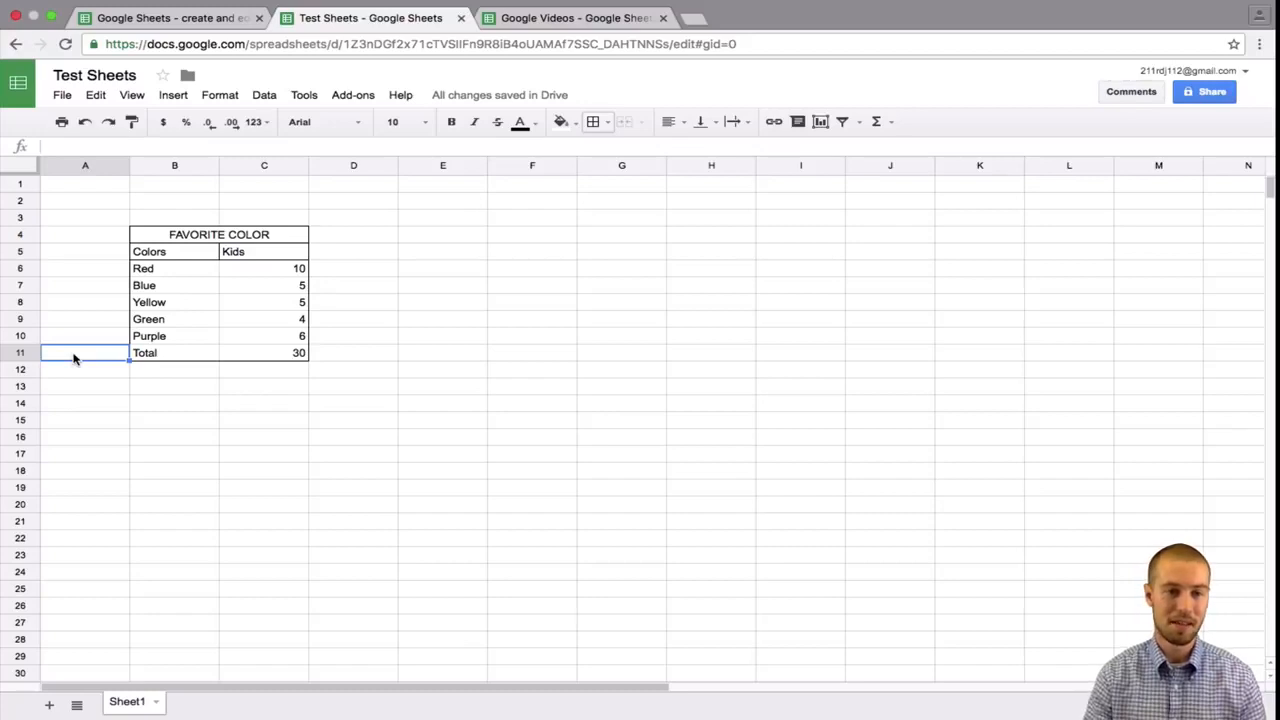
Step: Fill the Red row, cells B6:C6, with a light red background
click(145, 270)
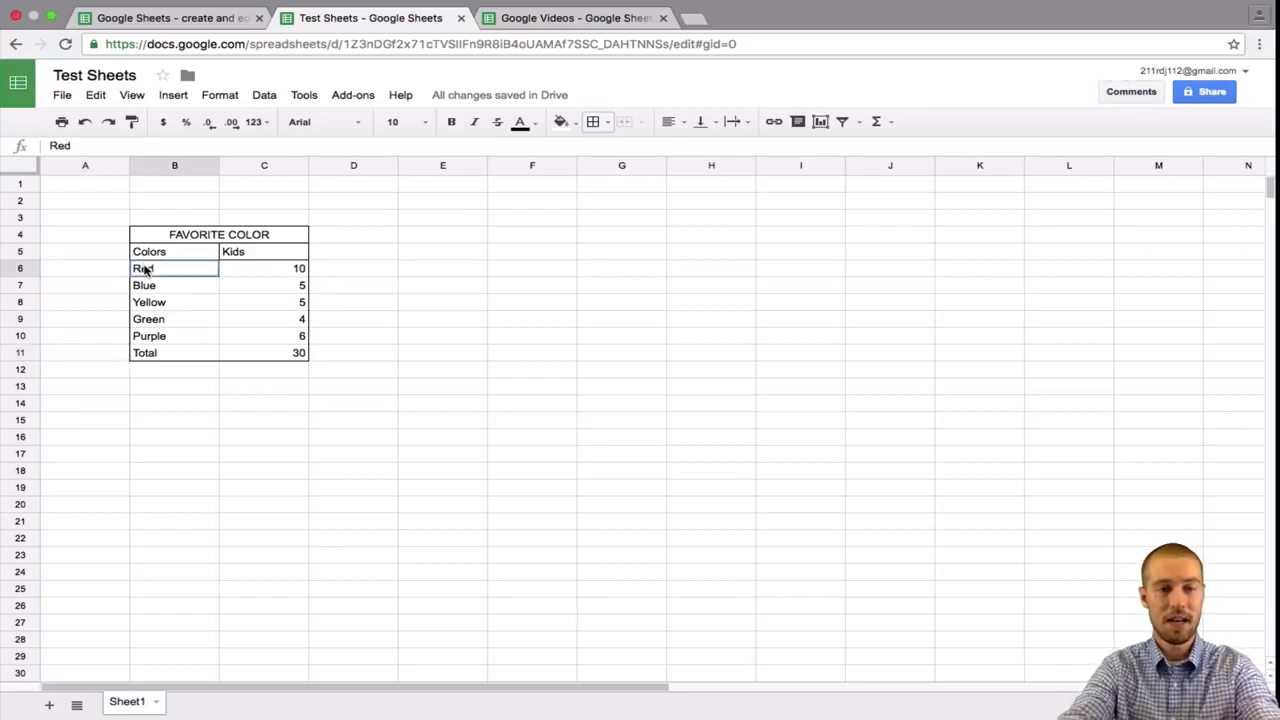
drag(145, 270, 259, 272)
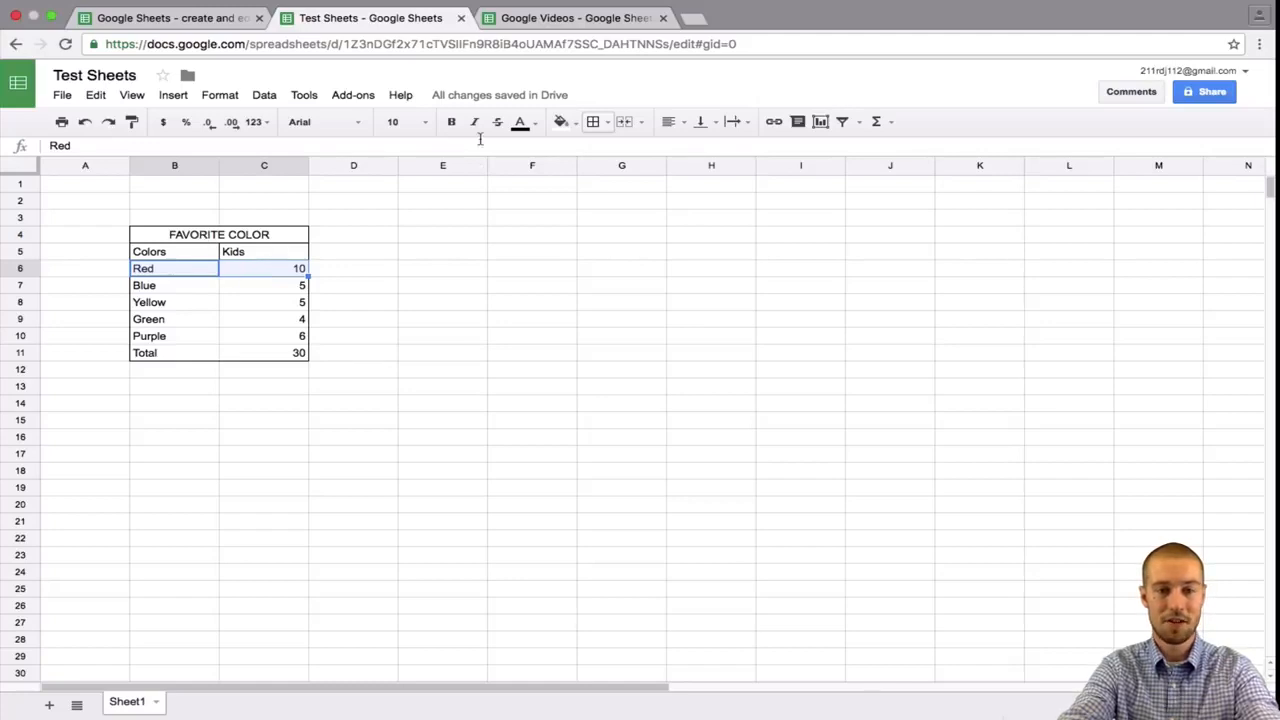
click(564, 123)
click(566, 123)
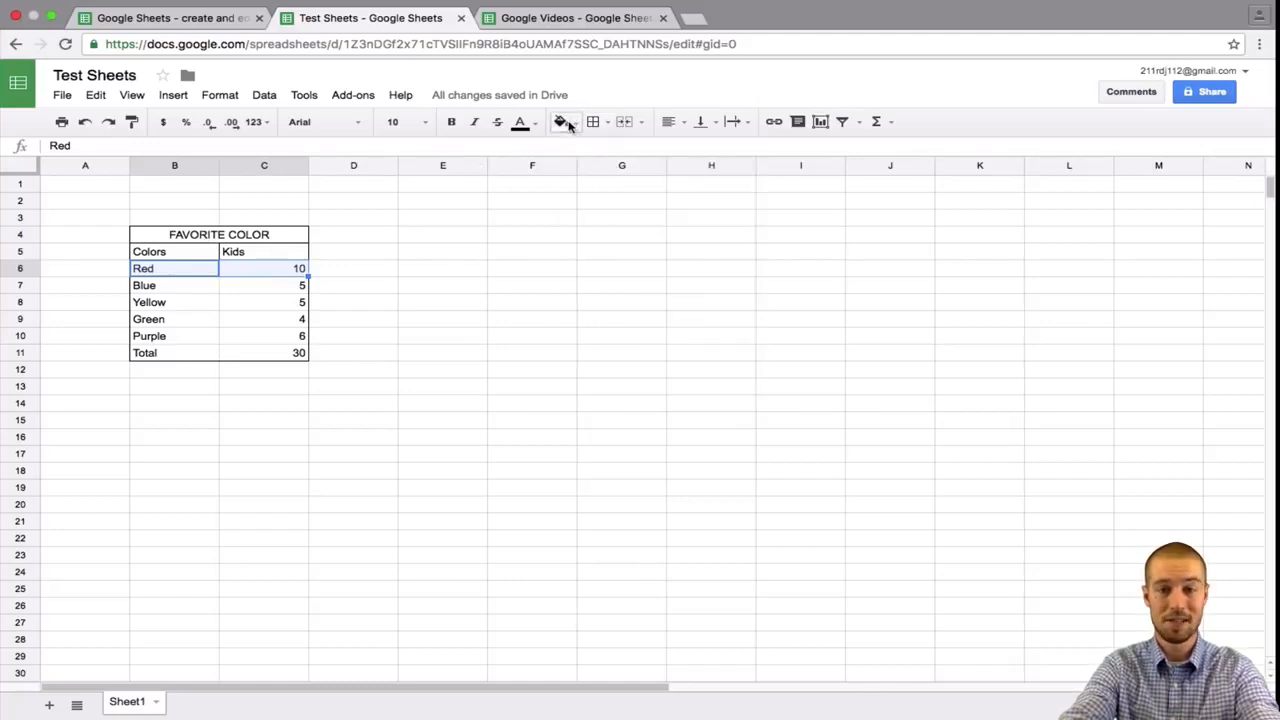
click(566, 123)
click(578, 150)
click(573, 130)
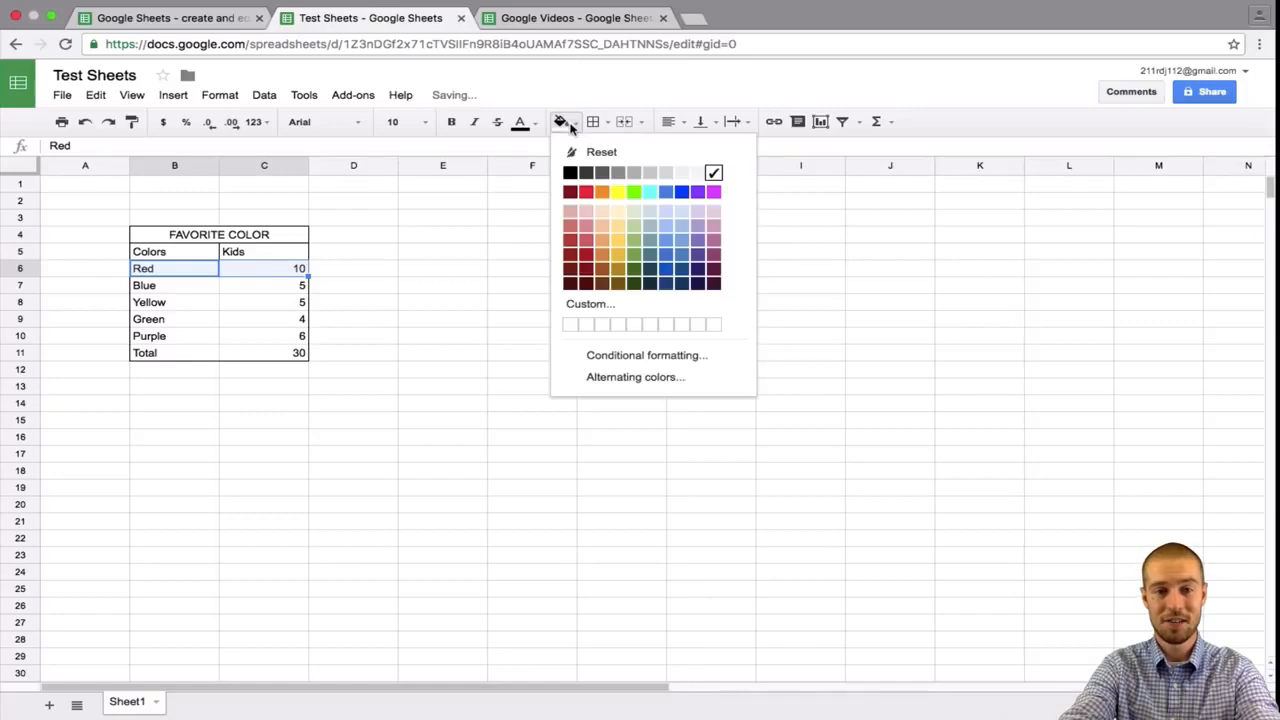
click(585, 226)
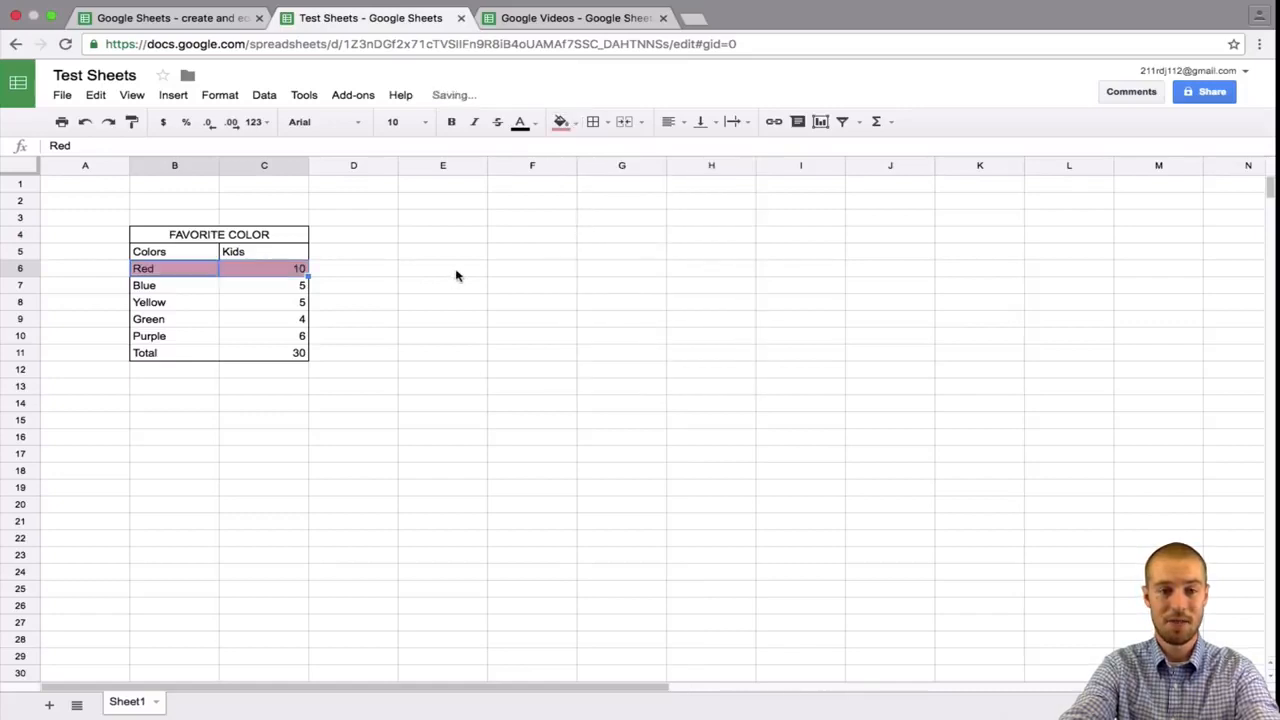
Step: Fill the Blue row, cells B7:C7, with a light blue background
key(Down)
key(shift+Right)
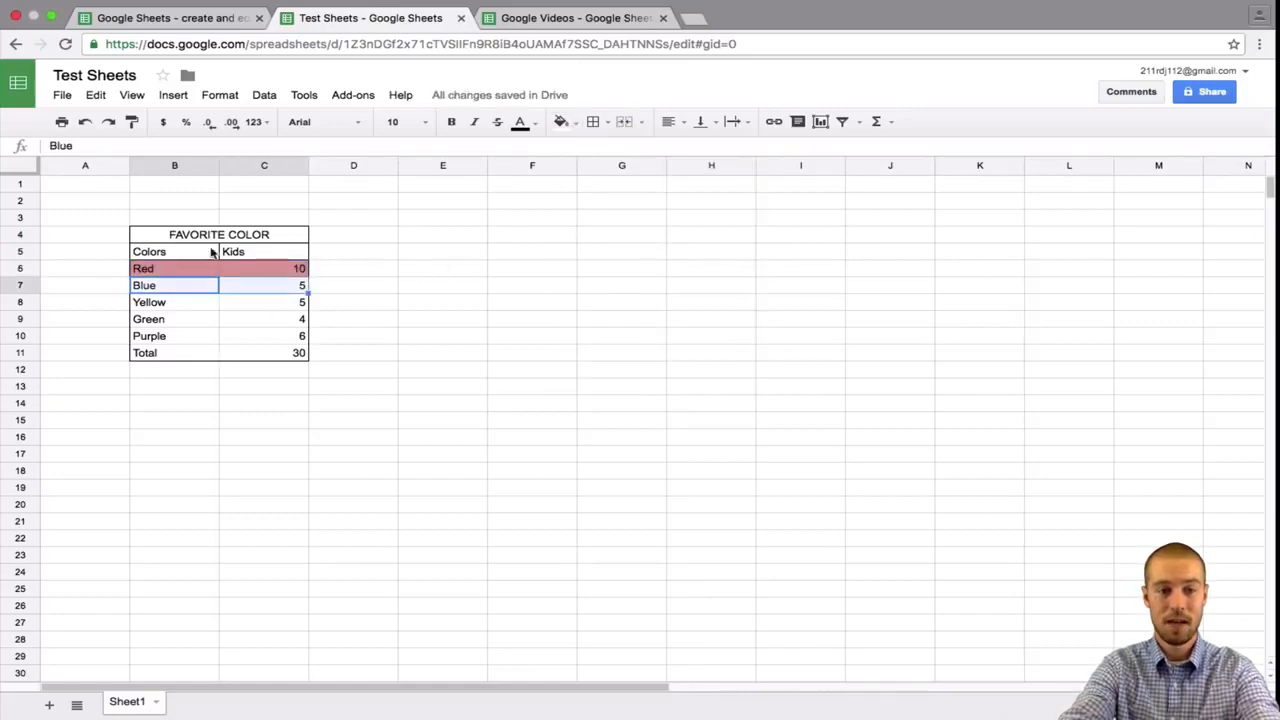
click(566, 122)
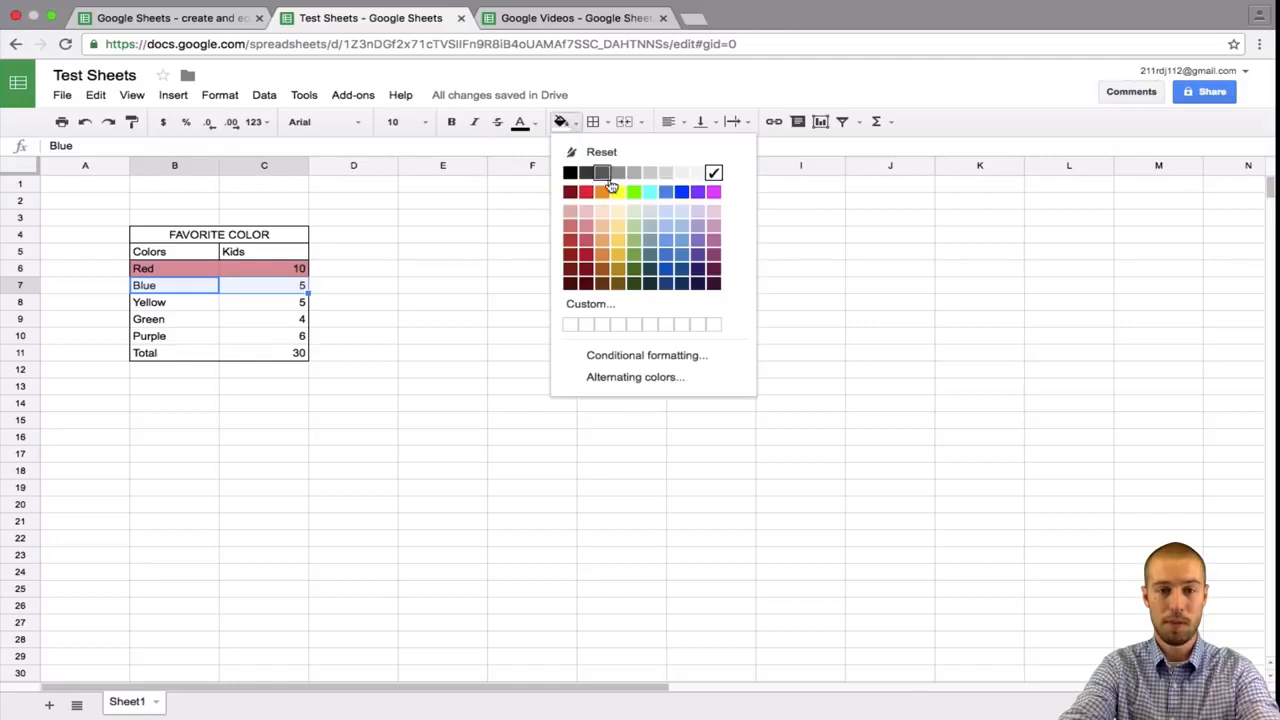
click(665, 218)
Step: Fill the Yellow row, cells B8:C8, with a light yellow background
key(Down)
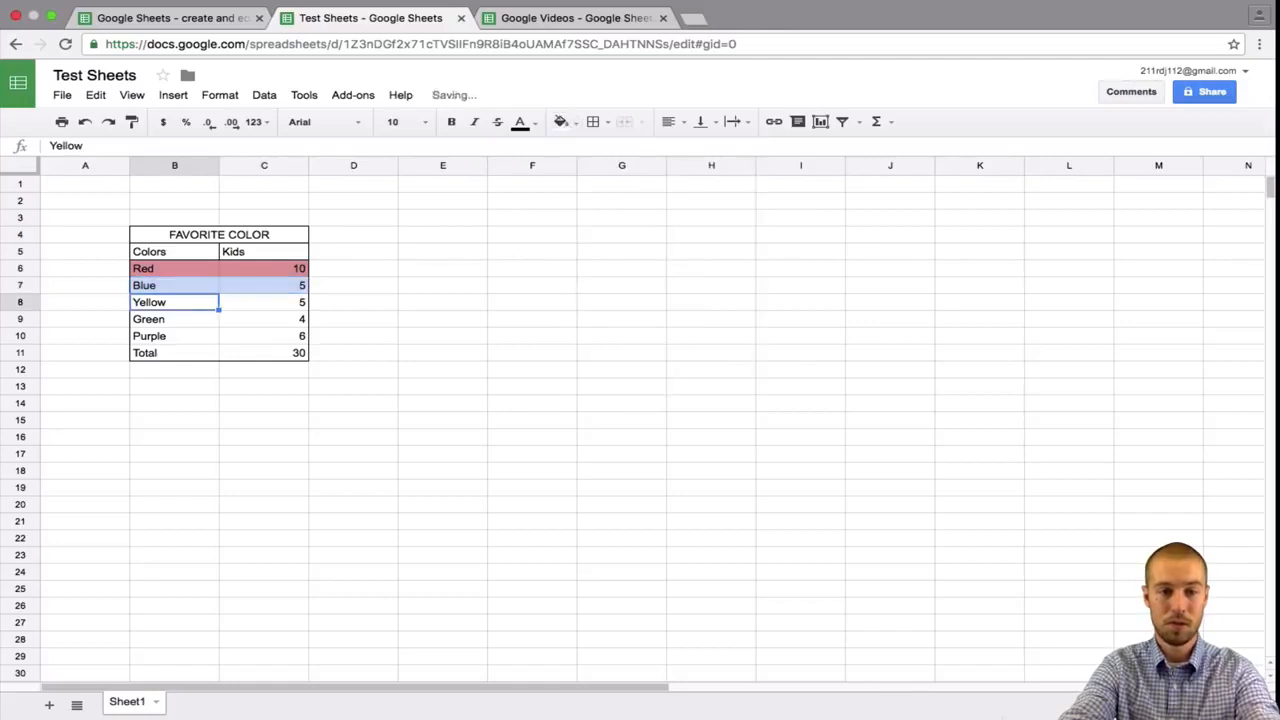
key(shift+Right)
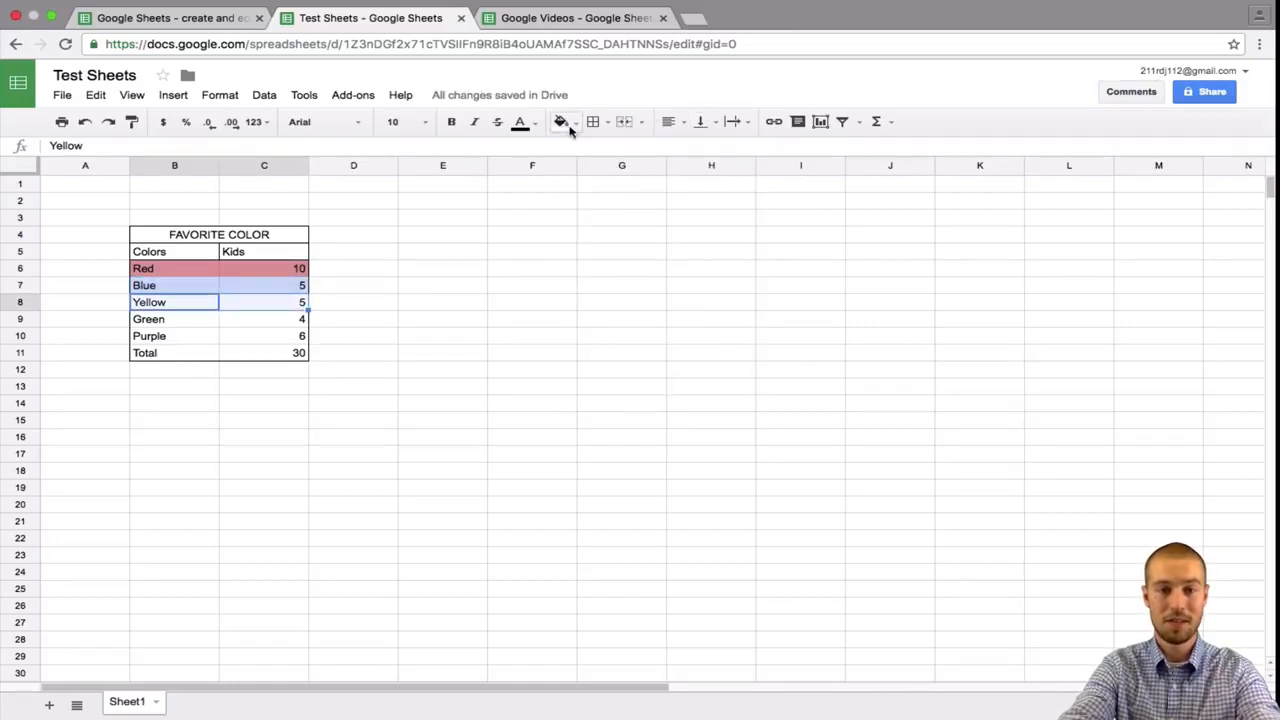
click(566, 122)
click(617, 227)
Step: Fill the Green row, cells B9:C9, with a light green background
key(Down)
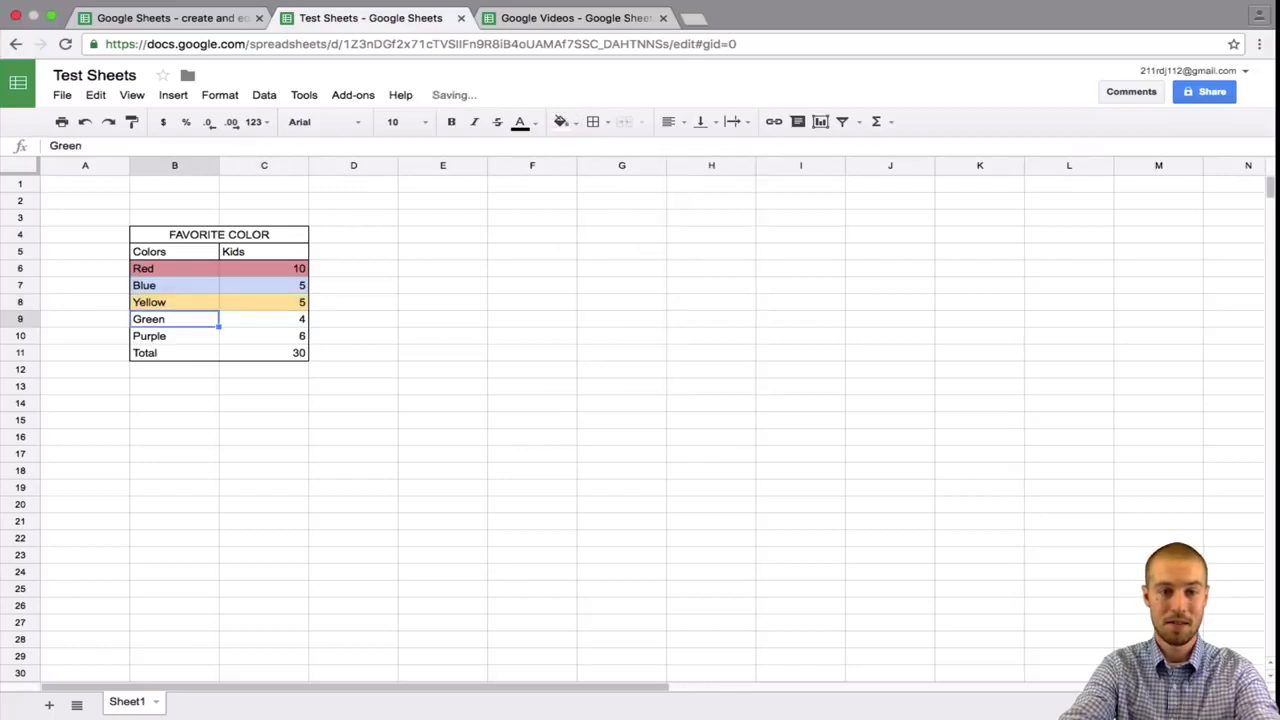
key(shift+Right)
click(562, 122)
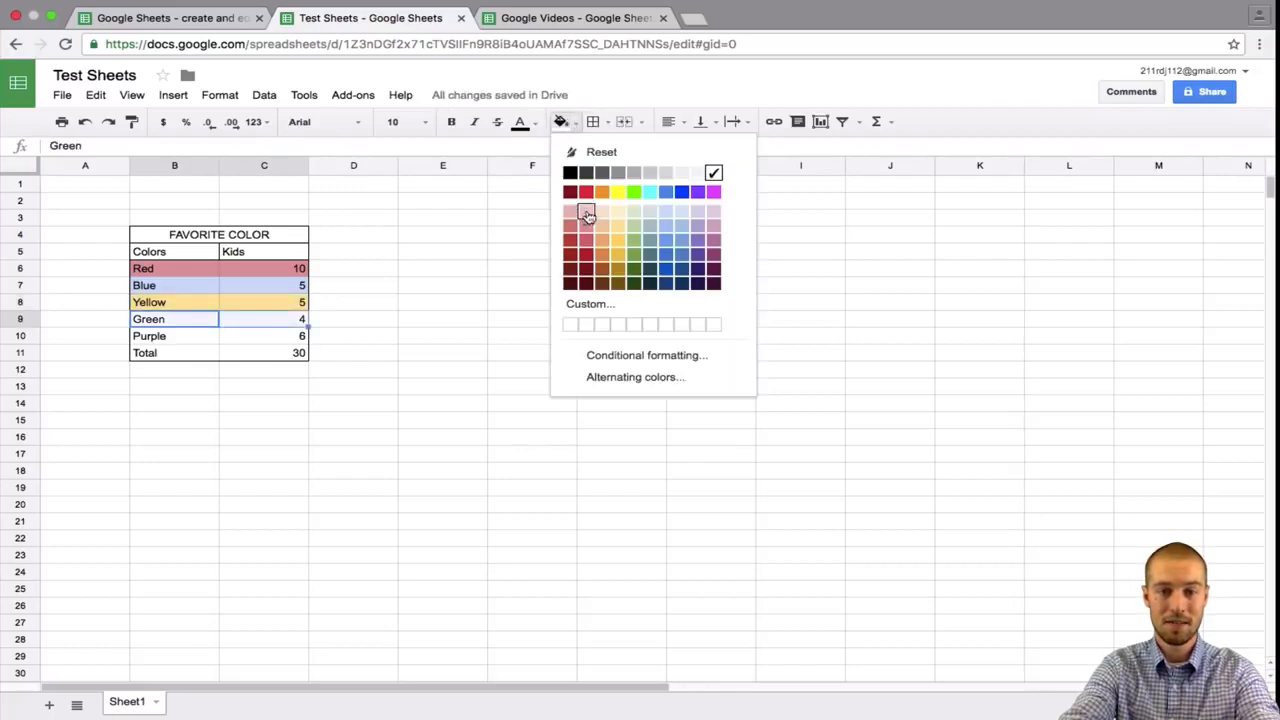
click(635, 216)
Step: Fill the Purple row, cells B10:C10, with the same light green background as the Green row
key(Down)
key(shift+Right)
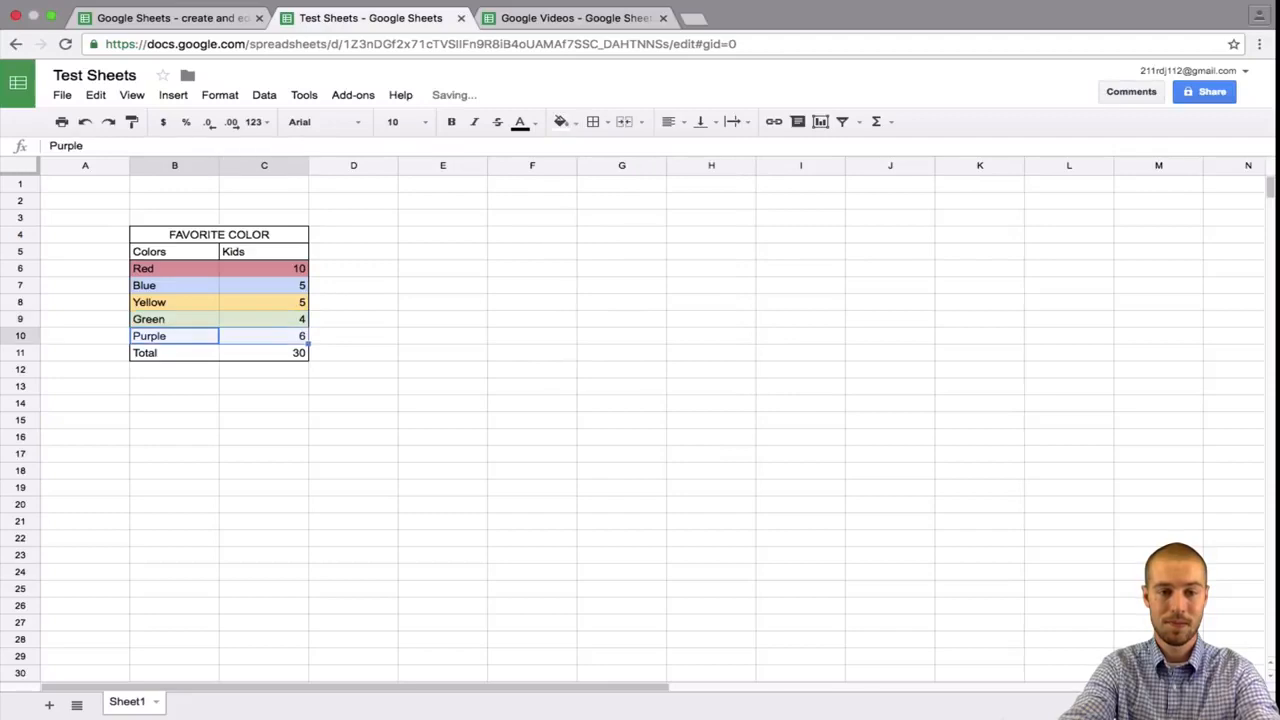
click(562, 122)
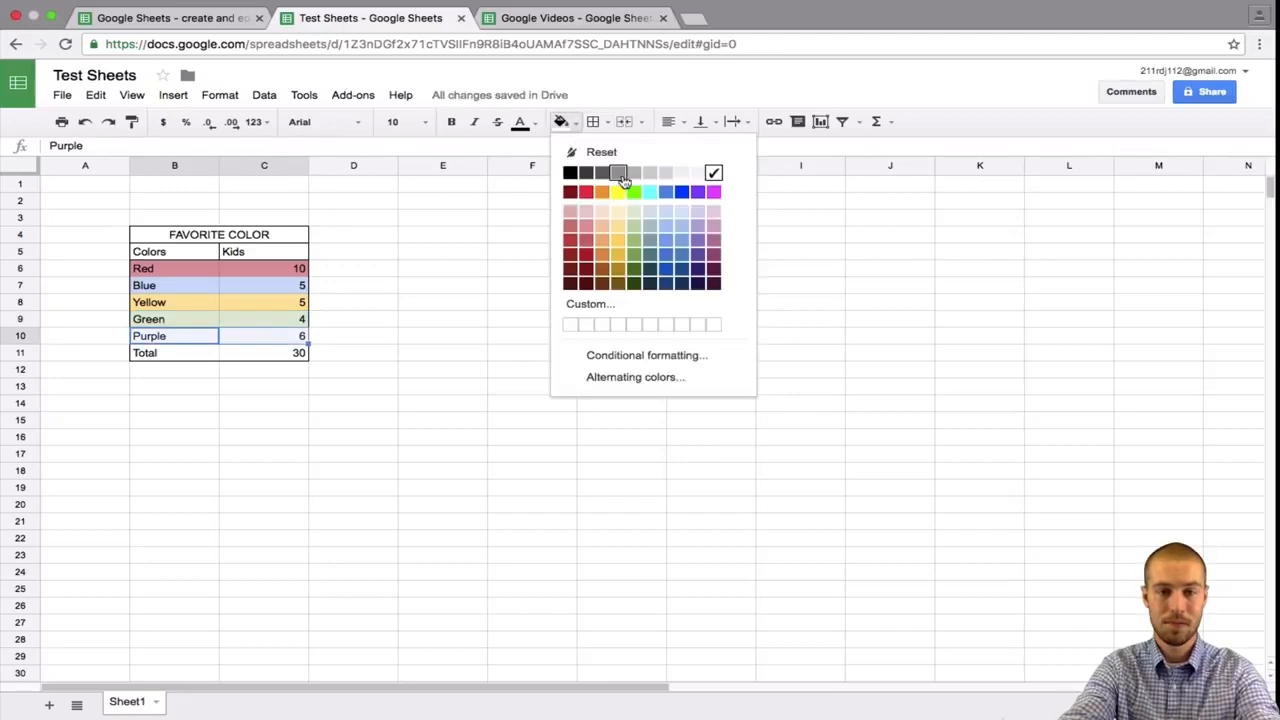
click(636, 215)
key(Down)
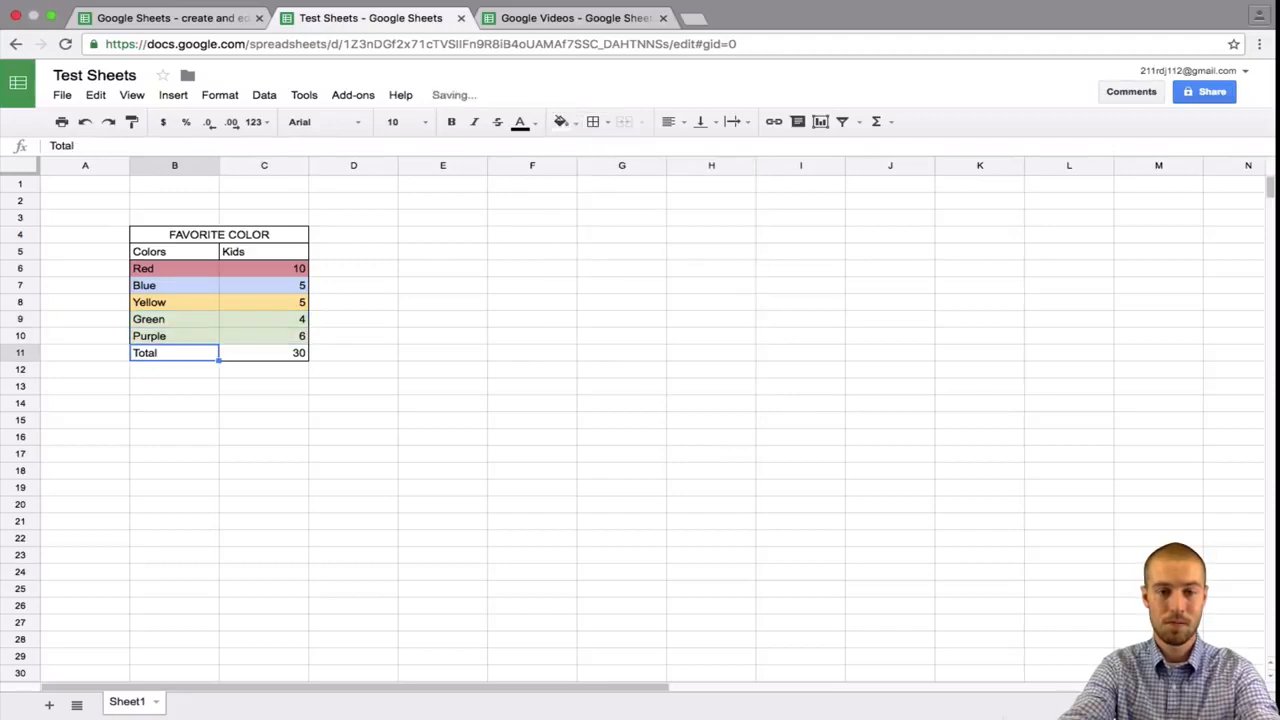
key(shift+Right)
key(Up)
key(Left)
key(Right)
key(Right)
key(Right)
key(Right)
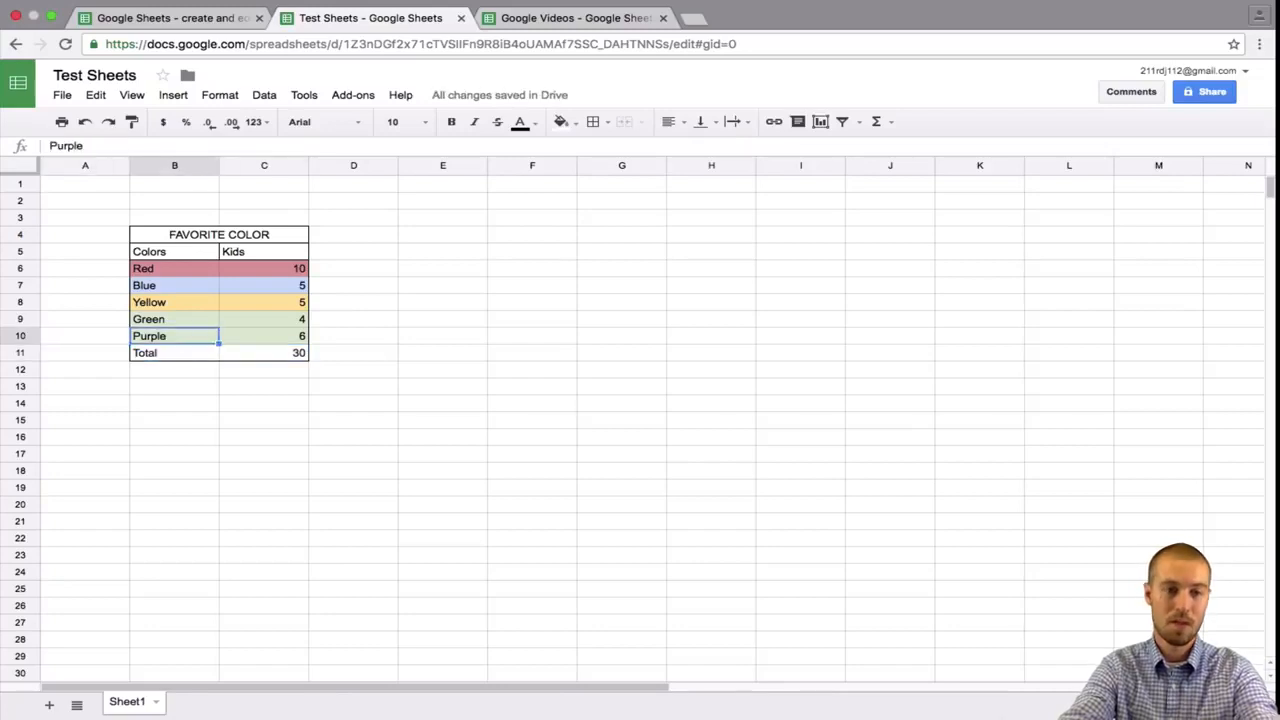
Step: Set the Total row, cells B11:C11, to font size 14 and make it bold
key(Left)
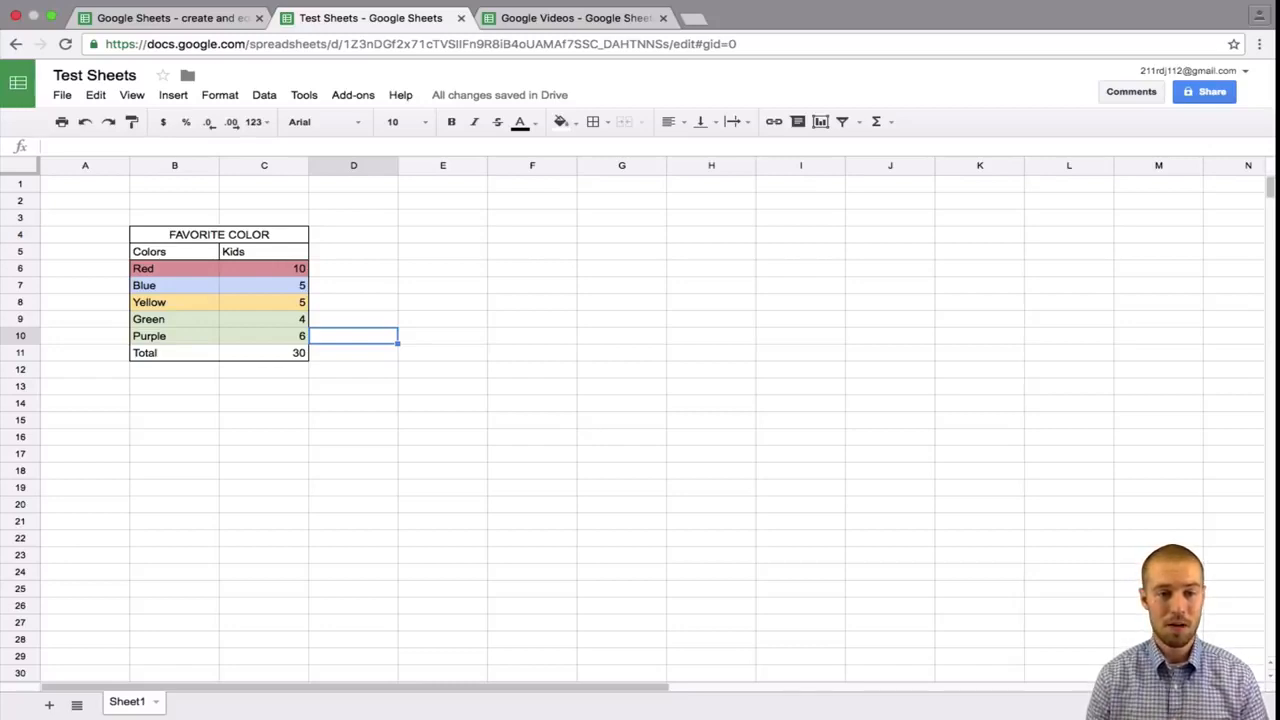
key(Left)
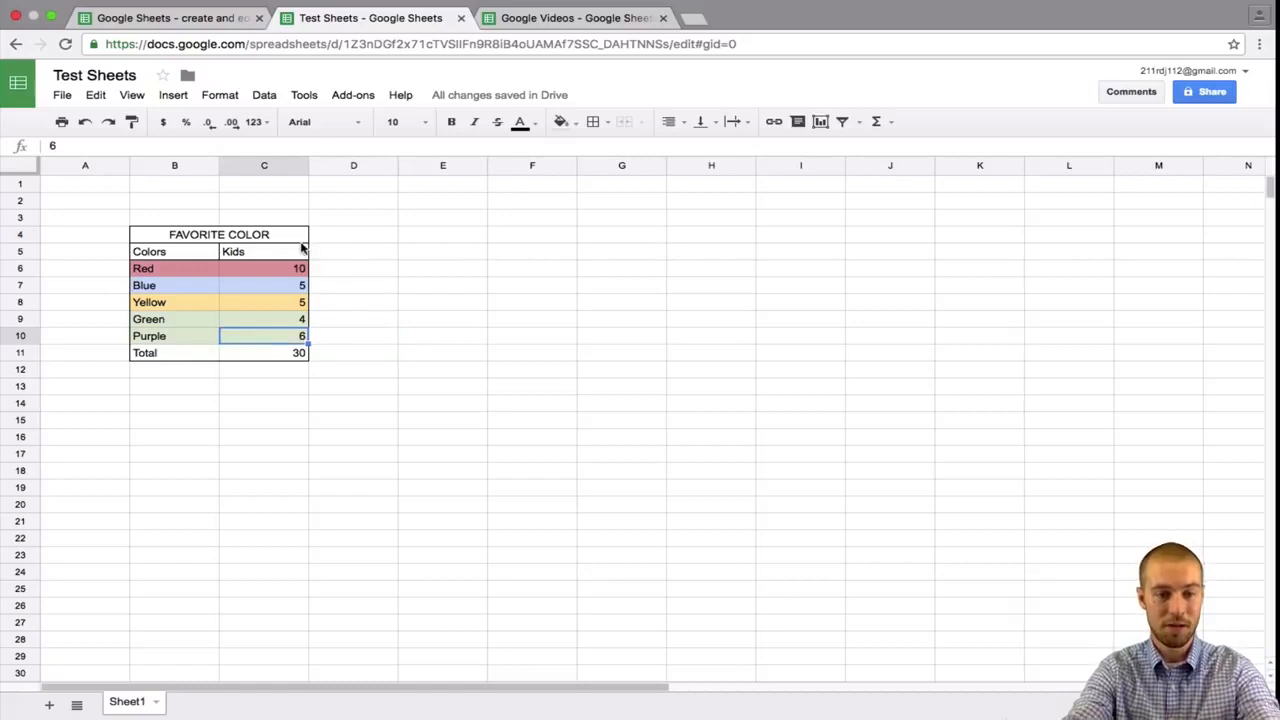
key(Left)
key(Down)
key(shift+Right)
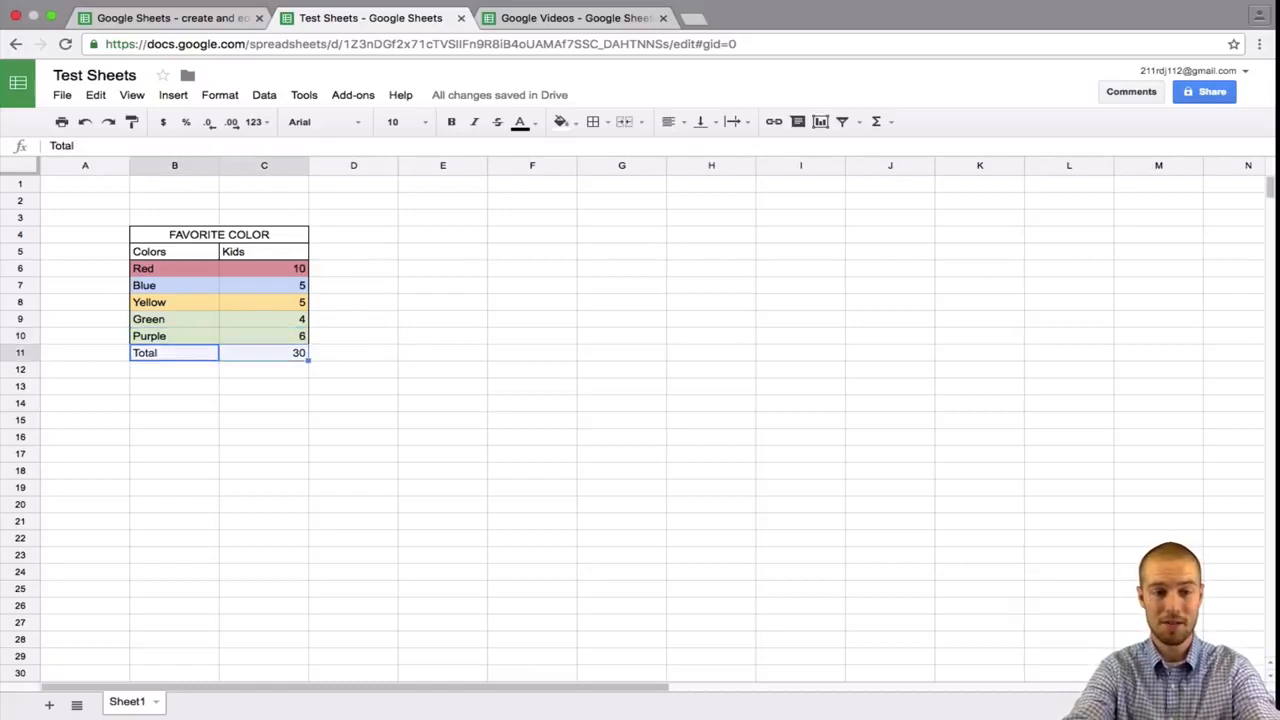
click(425, 122)
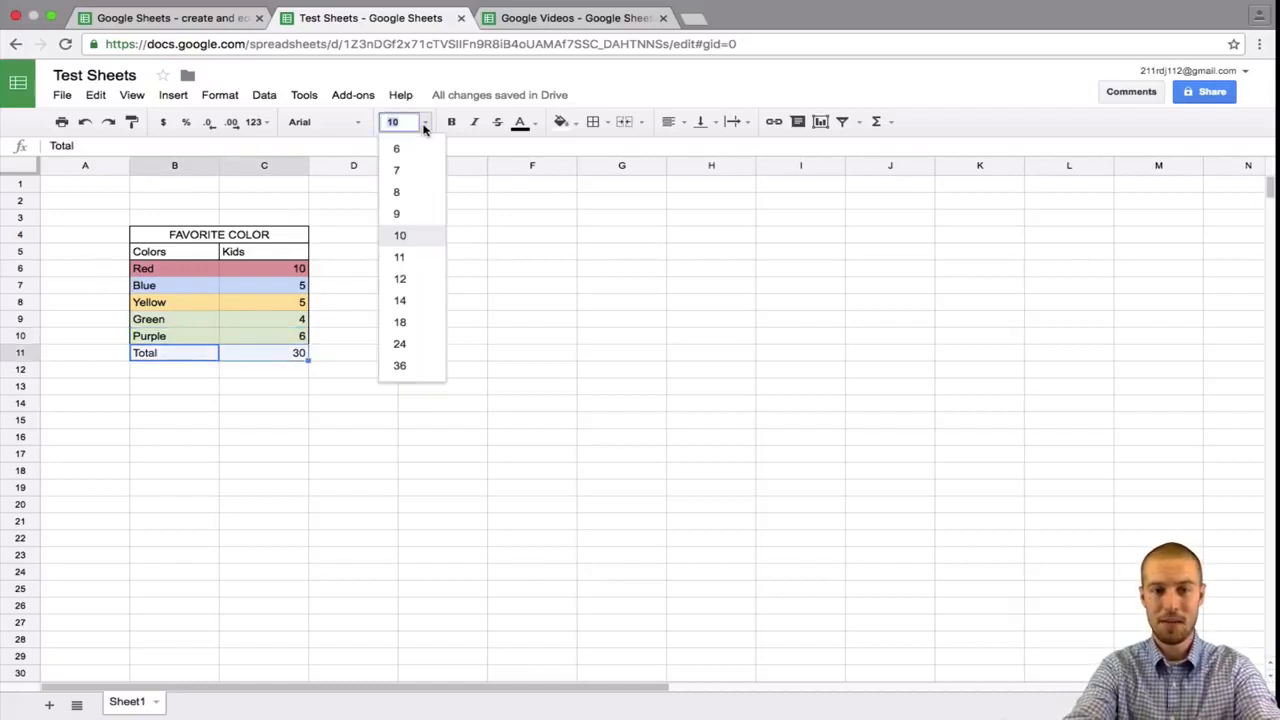
click(414, 300)
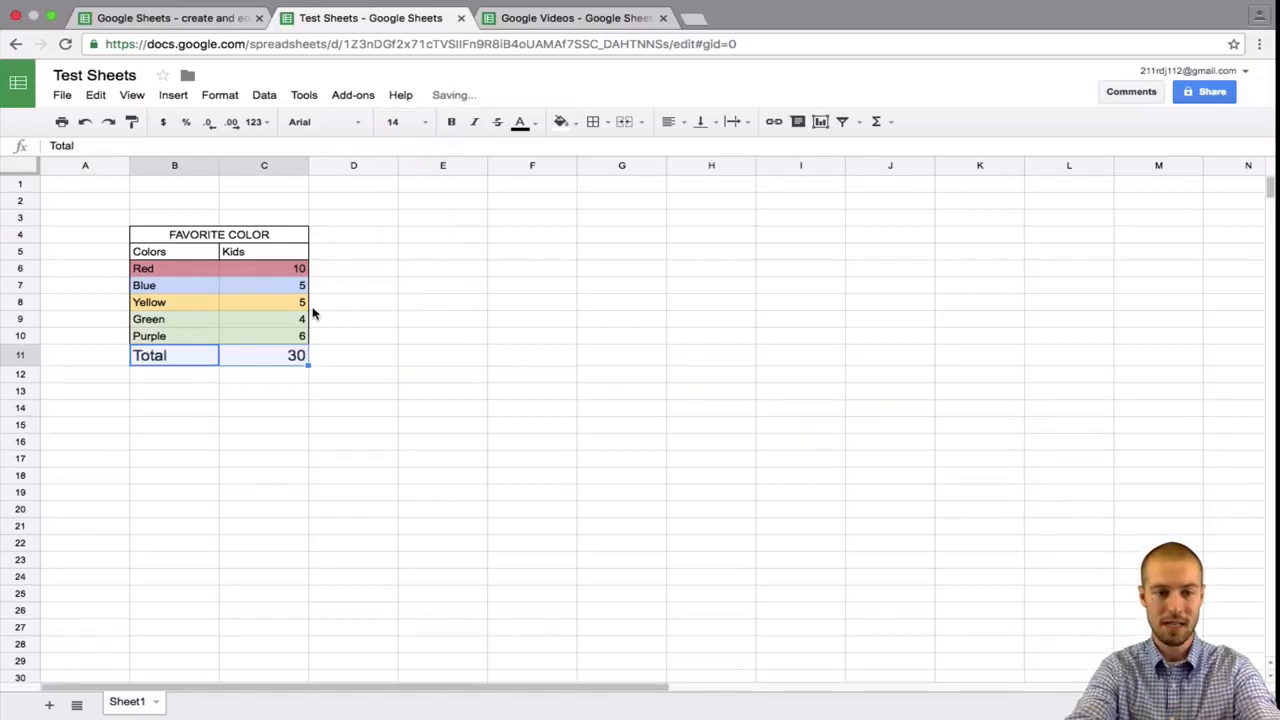
click(451, 122)
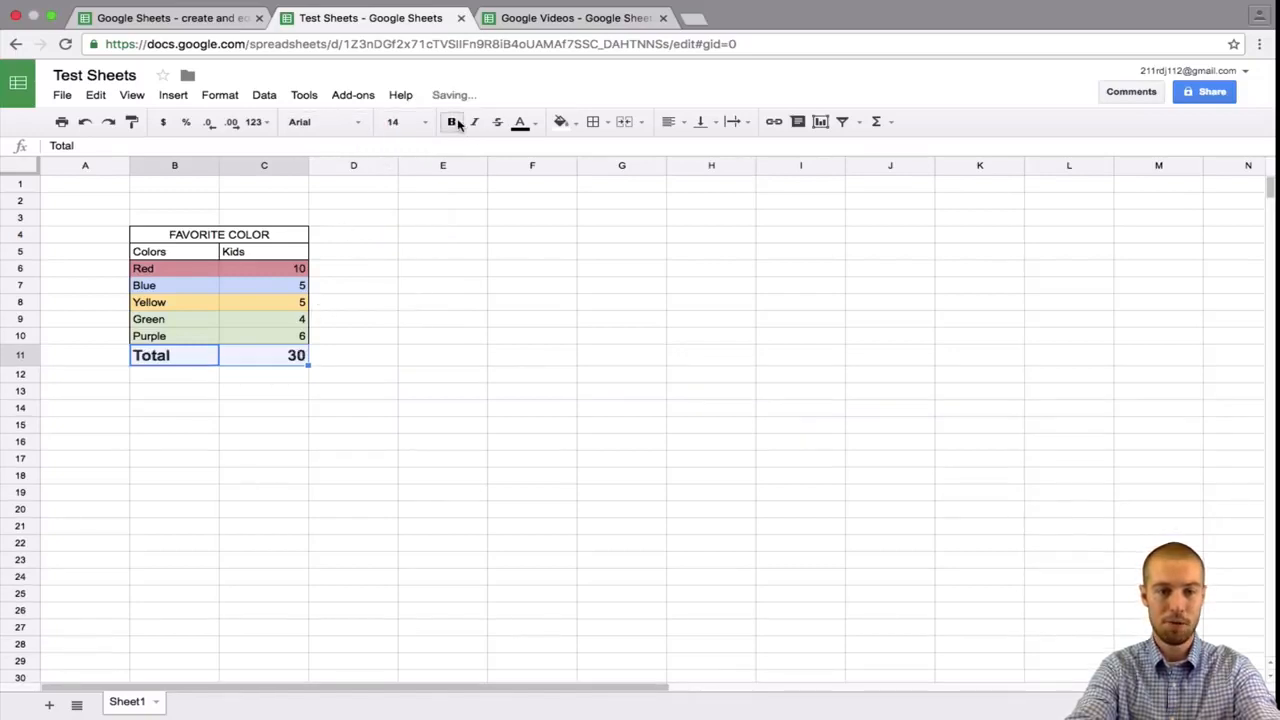
Step: Center the header cells Colors and Kids in B5:C5 horizontally
key(Right)
key(Left)
key(Right)
key(Left)
key(Up)
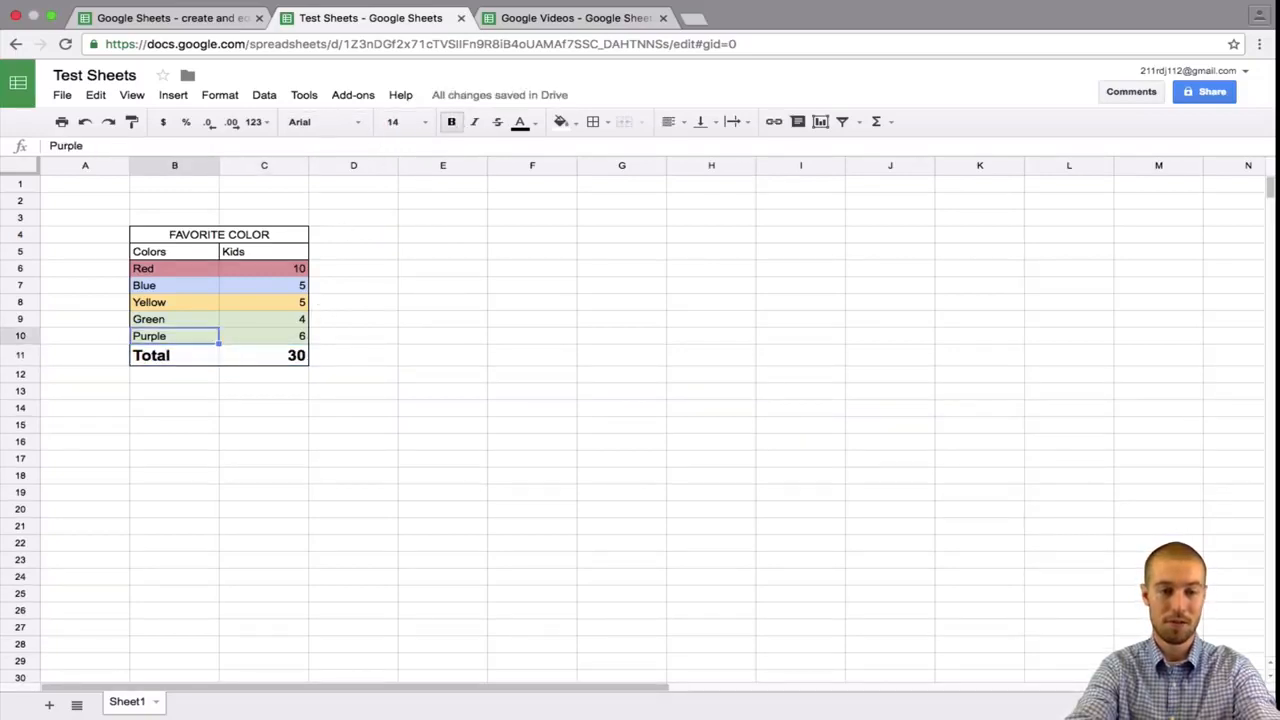
key(Up)
key(Up)
key(Up)
key(Up)
key(Up)
key(shift+Right)
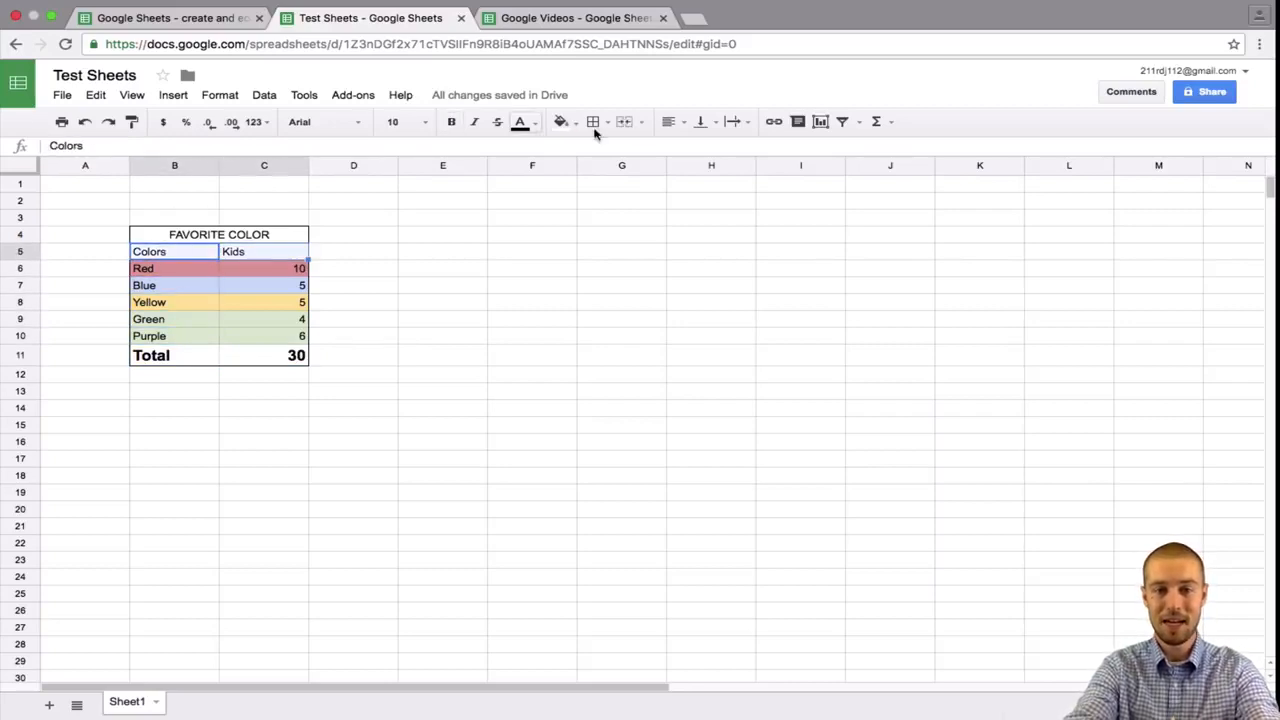
click(669, 122)
click(699, 150)
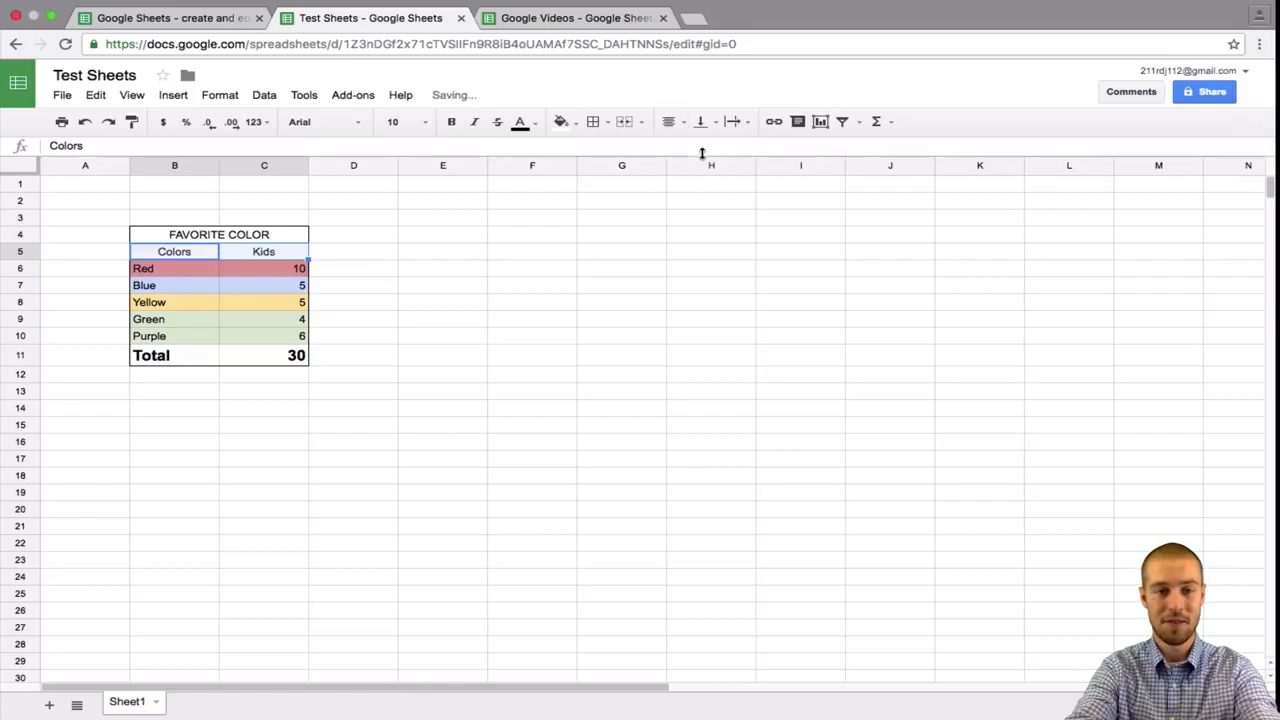
Step: Try left alignment on the kids counts in C6:C10 and switch them to center alignment
key(Down)
key(Down)
drag(252, 273, 251, 334)
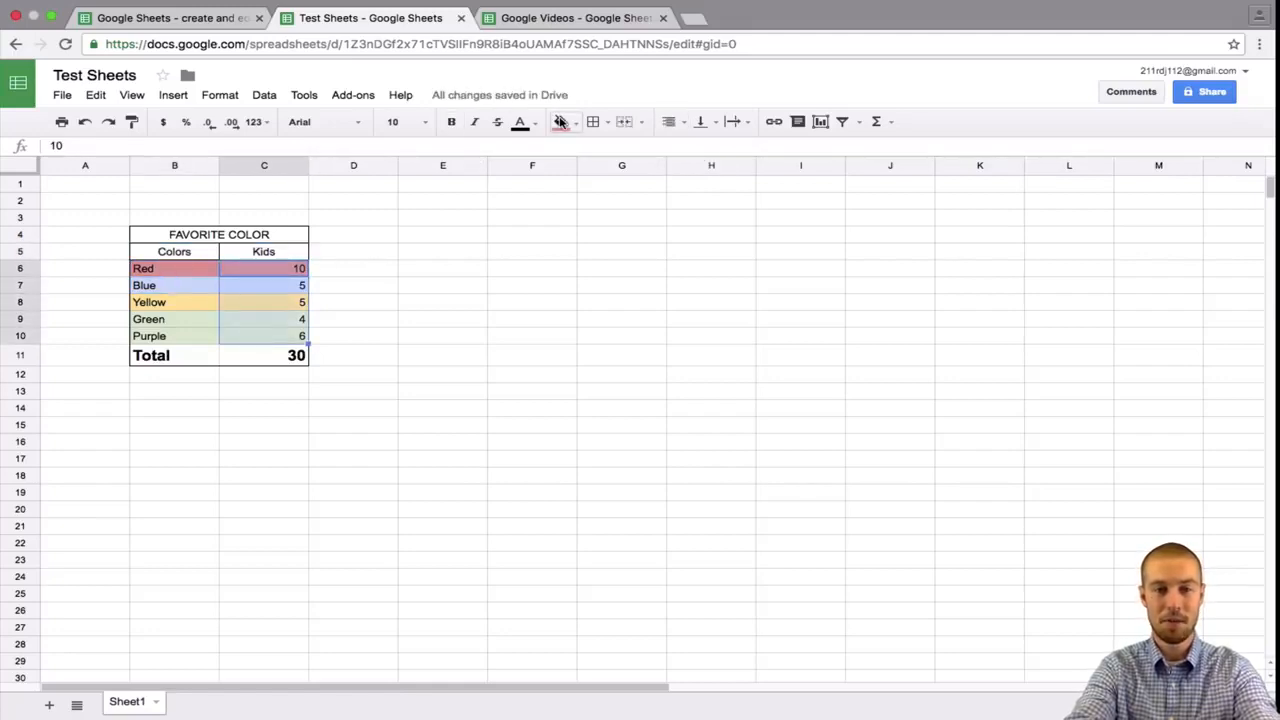
click(669, 122)
click(675, 150)
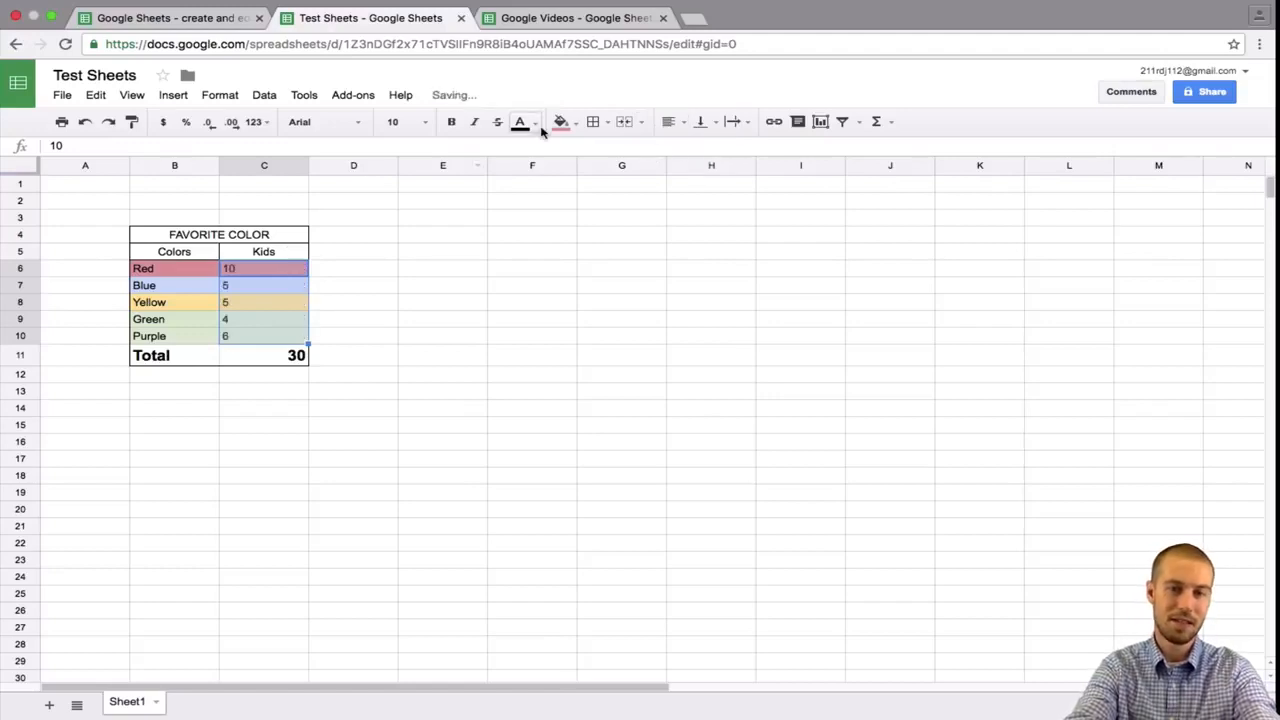
click(679, 122)
click(695, 151)
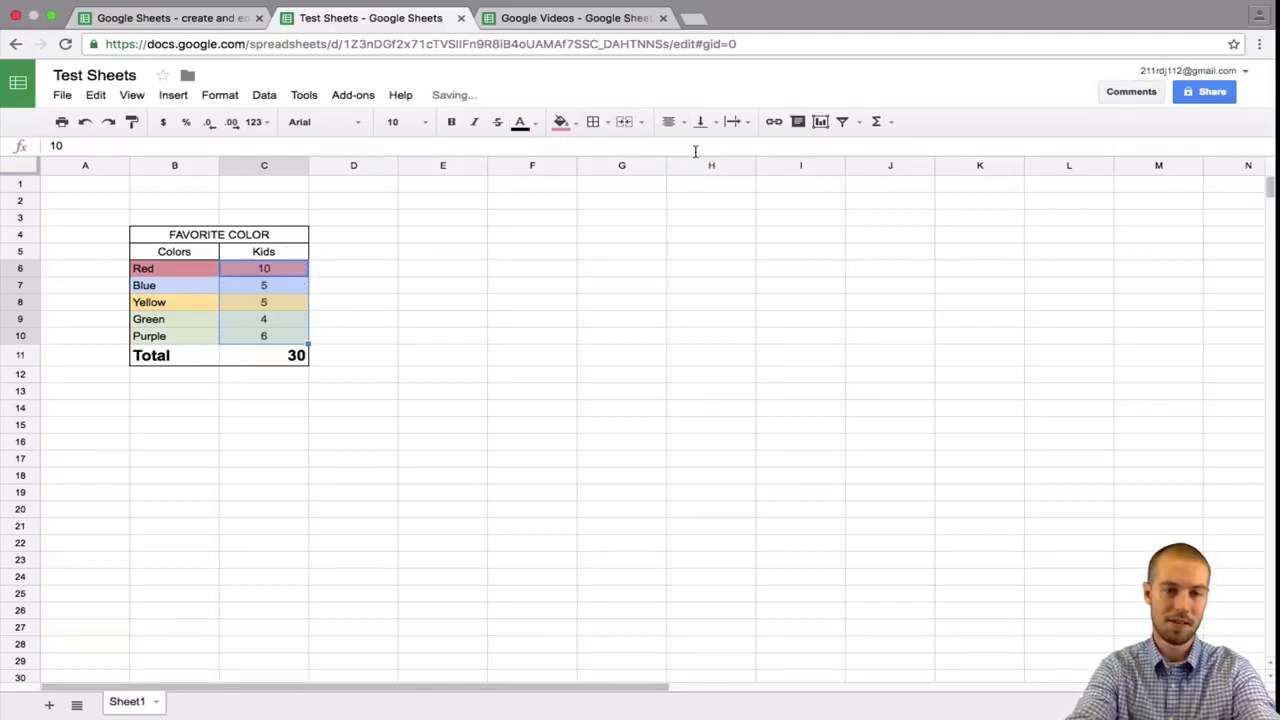
Step: Select the total in cell C11 and examine its formula
key(Down)
key(Down)
key(Down)
key(Down)
key(Down)
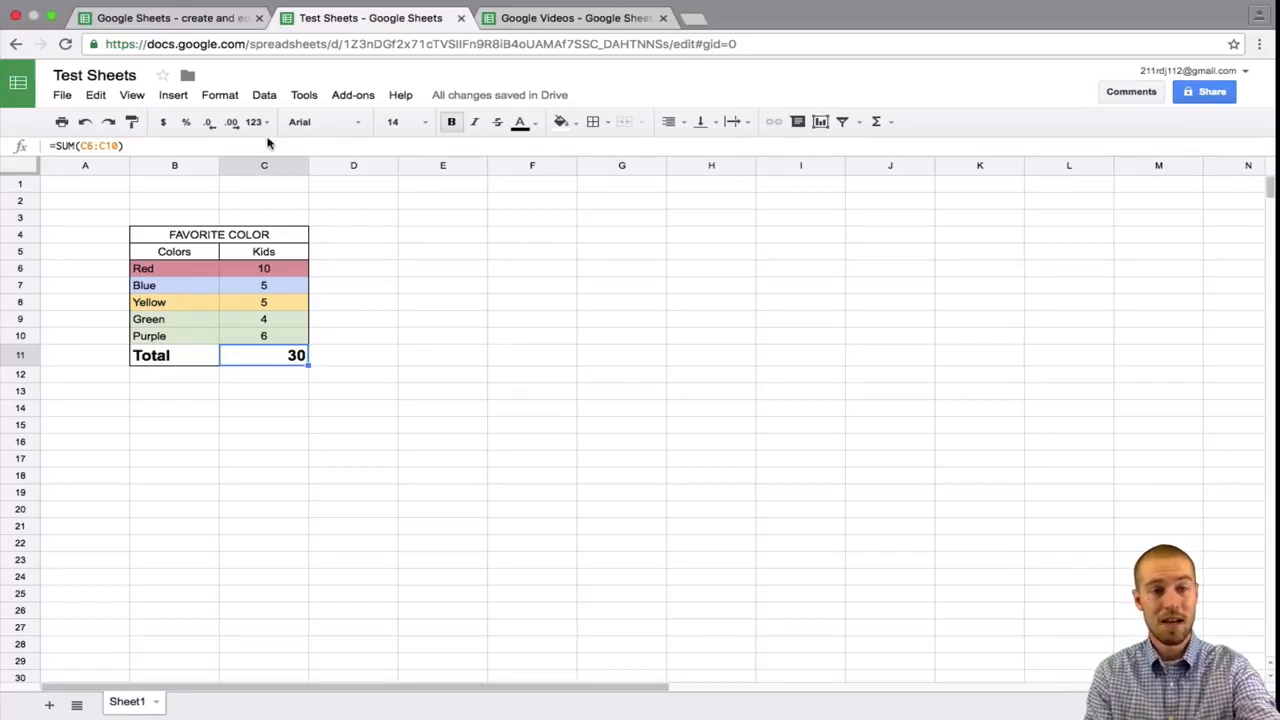
Step: Start a chart from the favorite-color table, preview the recommended pie chart and move the chart editor clear of the table
click(173, 96)
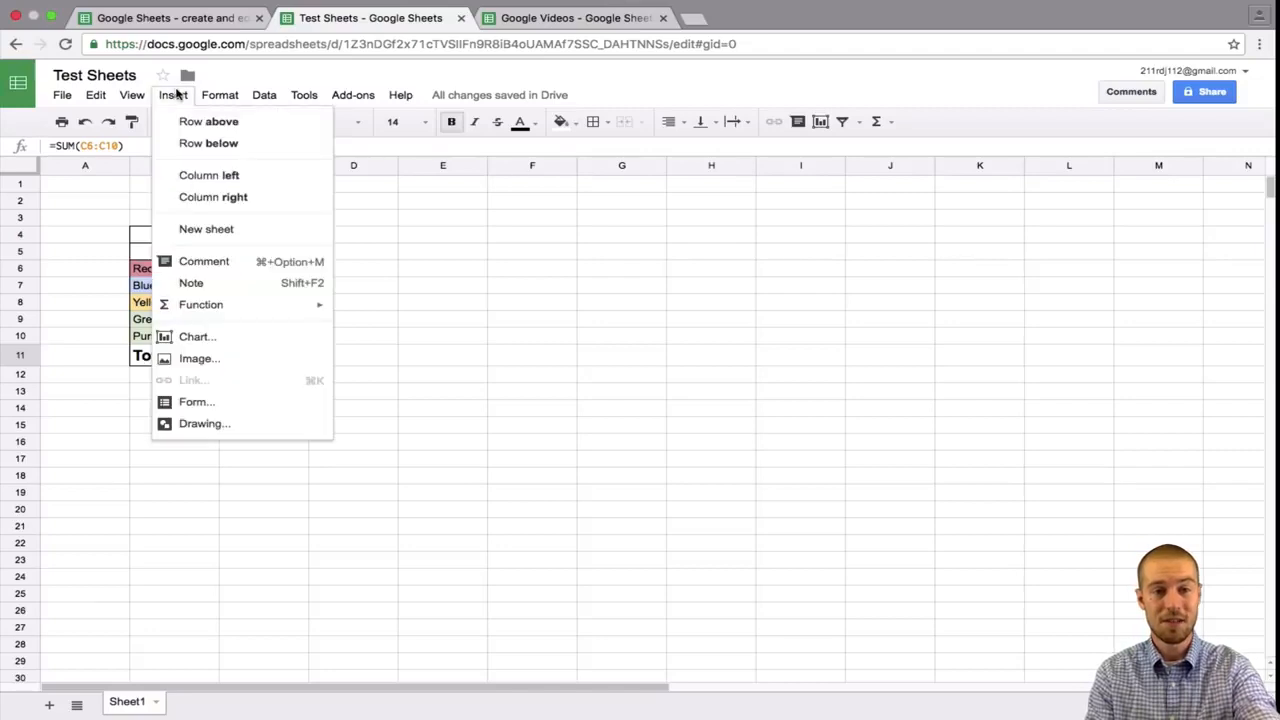
click(206, 340)
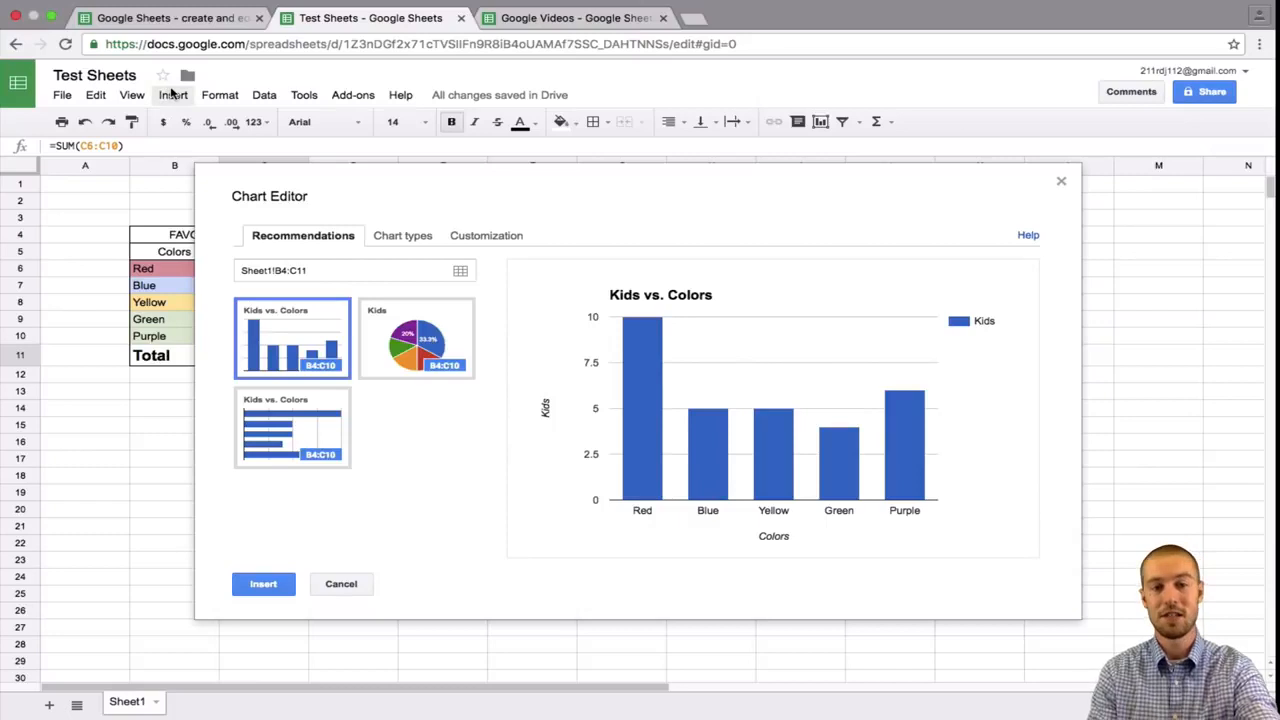
click(395, 347)
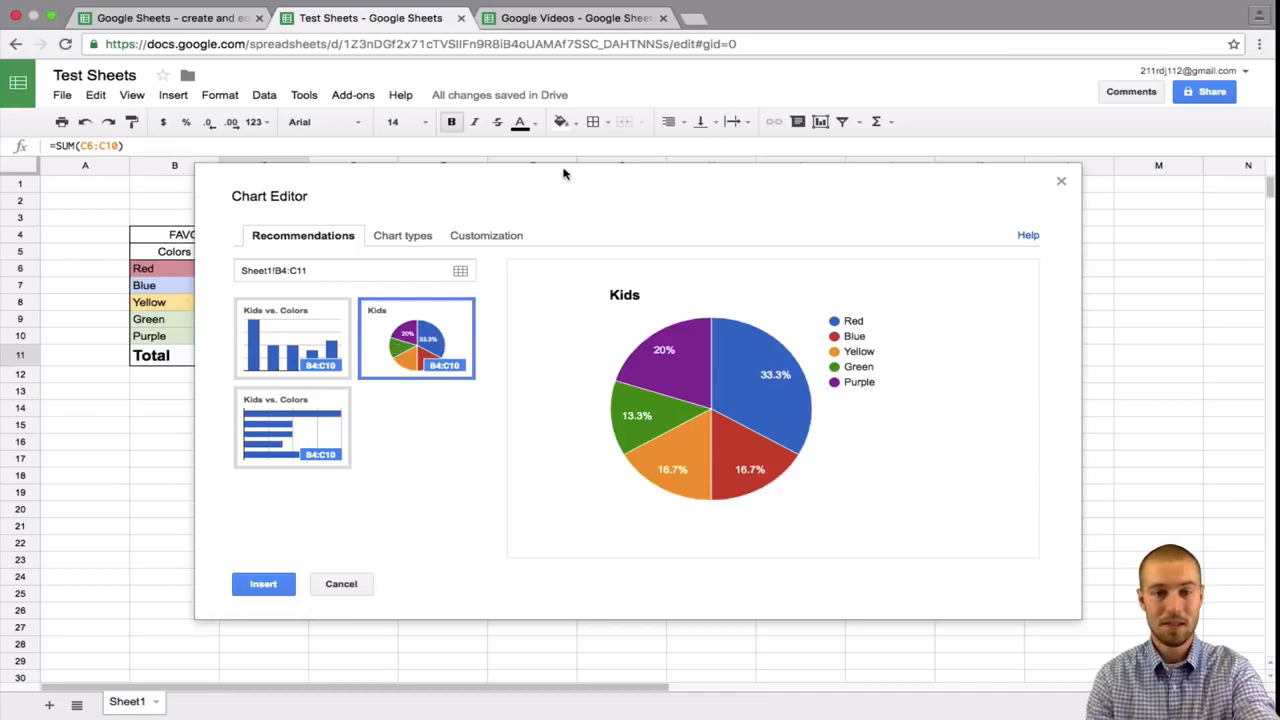
drag(563, 171, 724, 197)
mouse_move(856, 395)
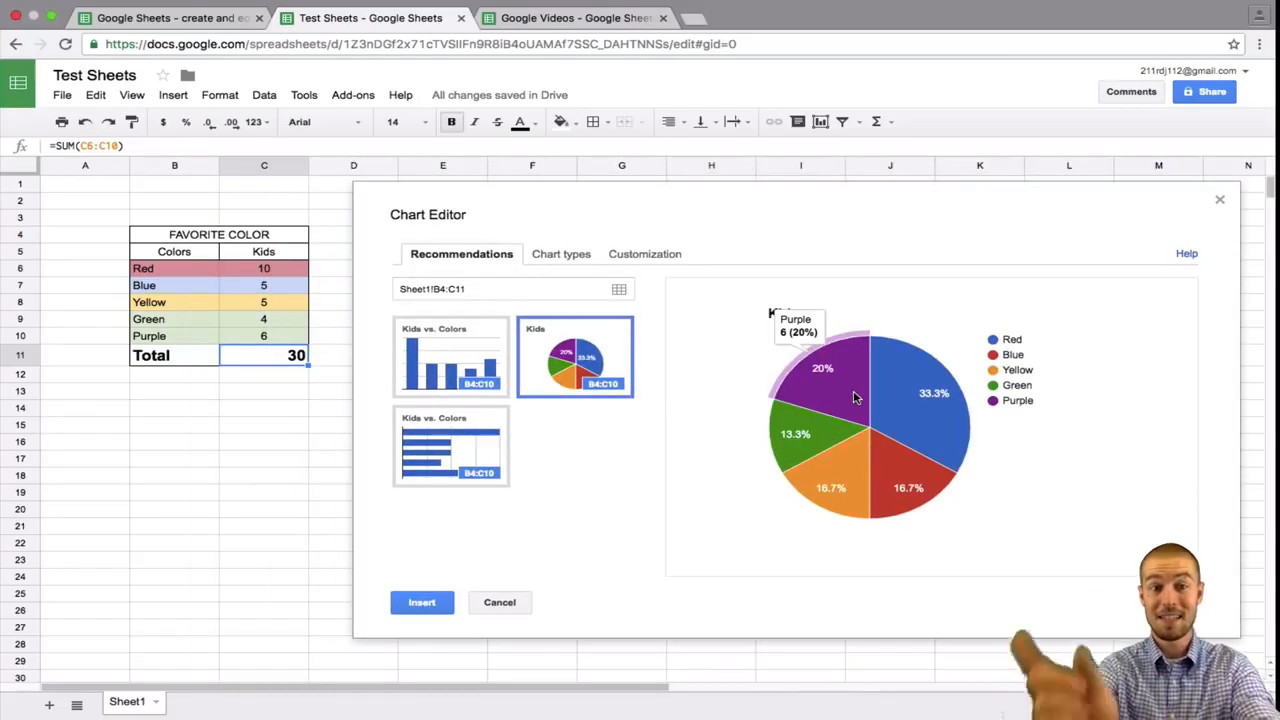
Step: Insert the recommended Kids vs. Colors column chart and place it beside the table, spanning columns E to J
click(426, 355)
mouse_move(783, 393)
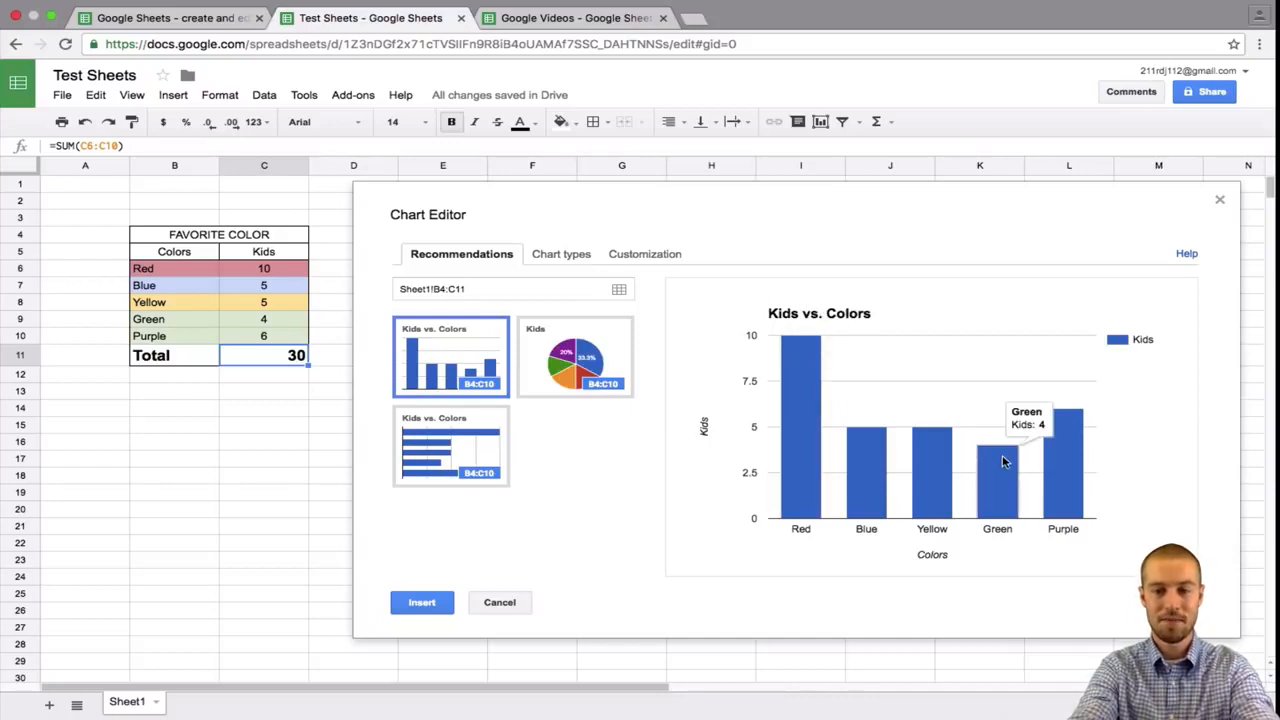
mouse_move(1052, 461)
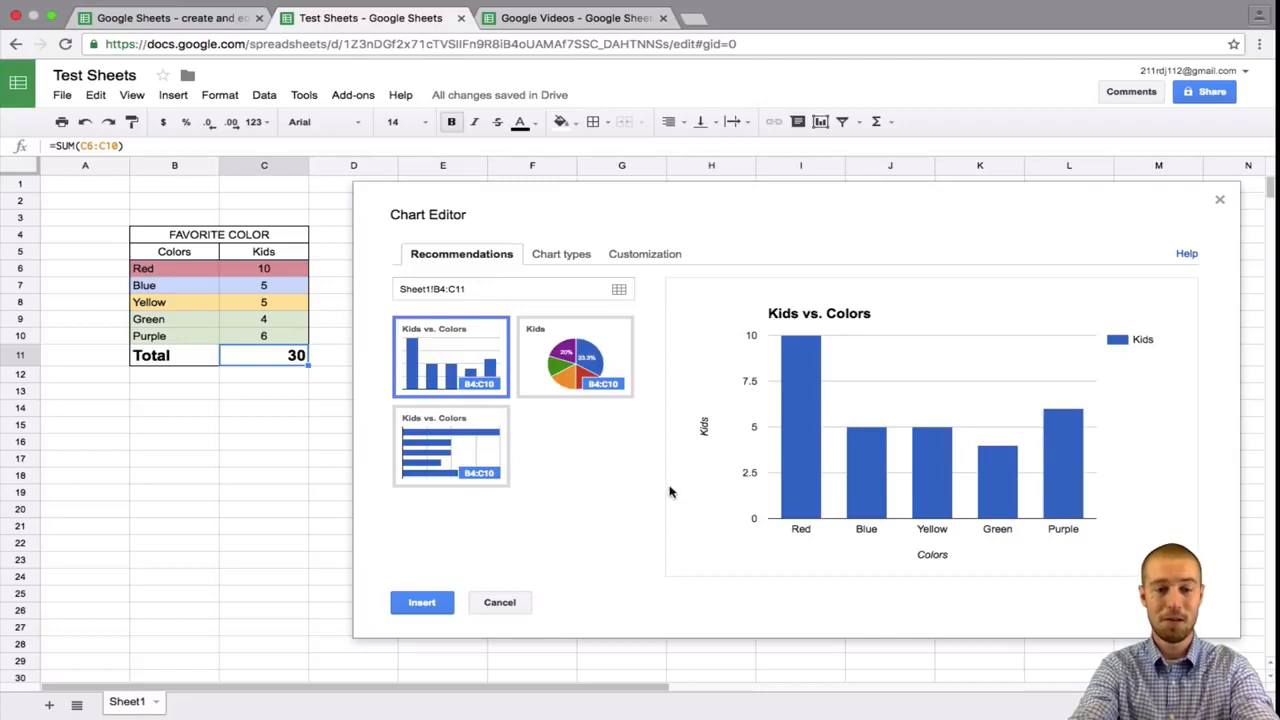
click(422, 604)
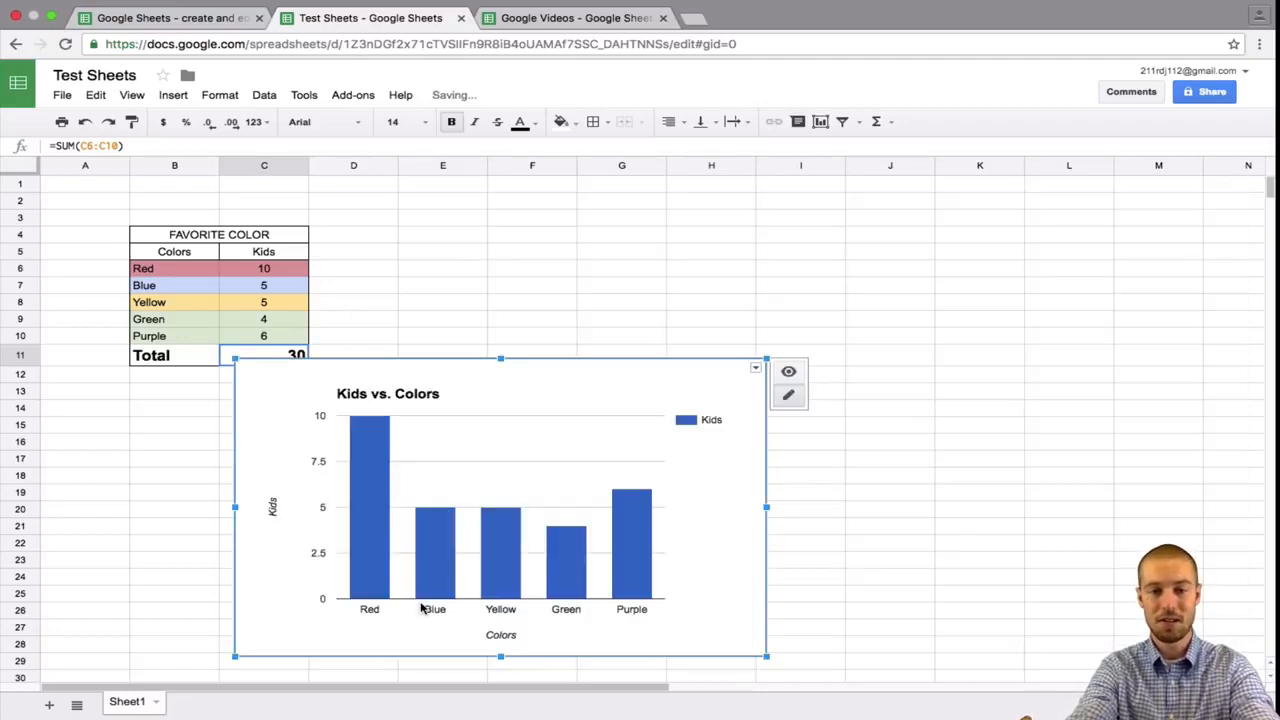
drag(525, 276, 643, 214)
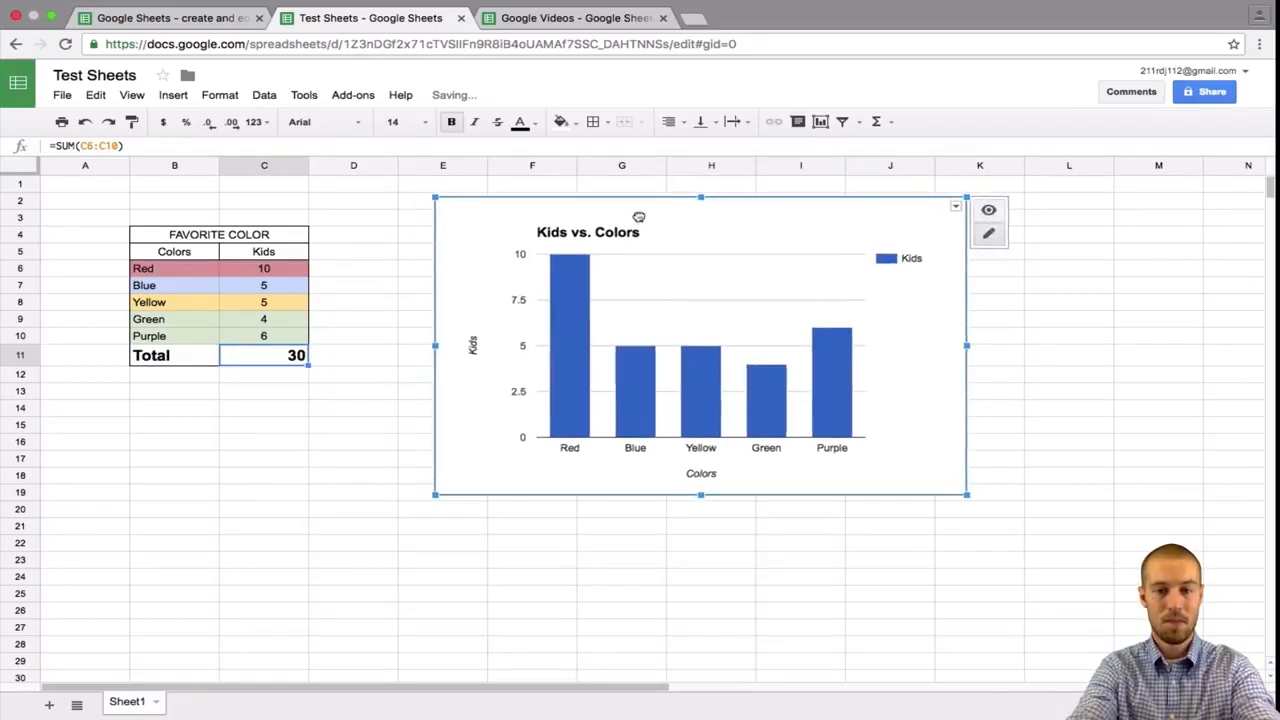
Step: Try a light red fill on the column chart's Kids series
click(566, 299)
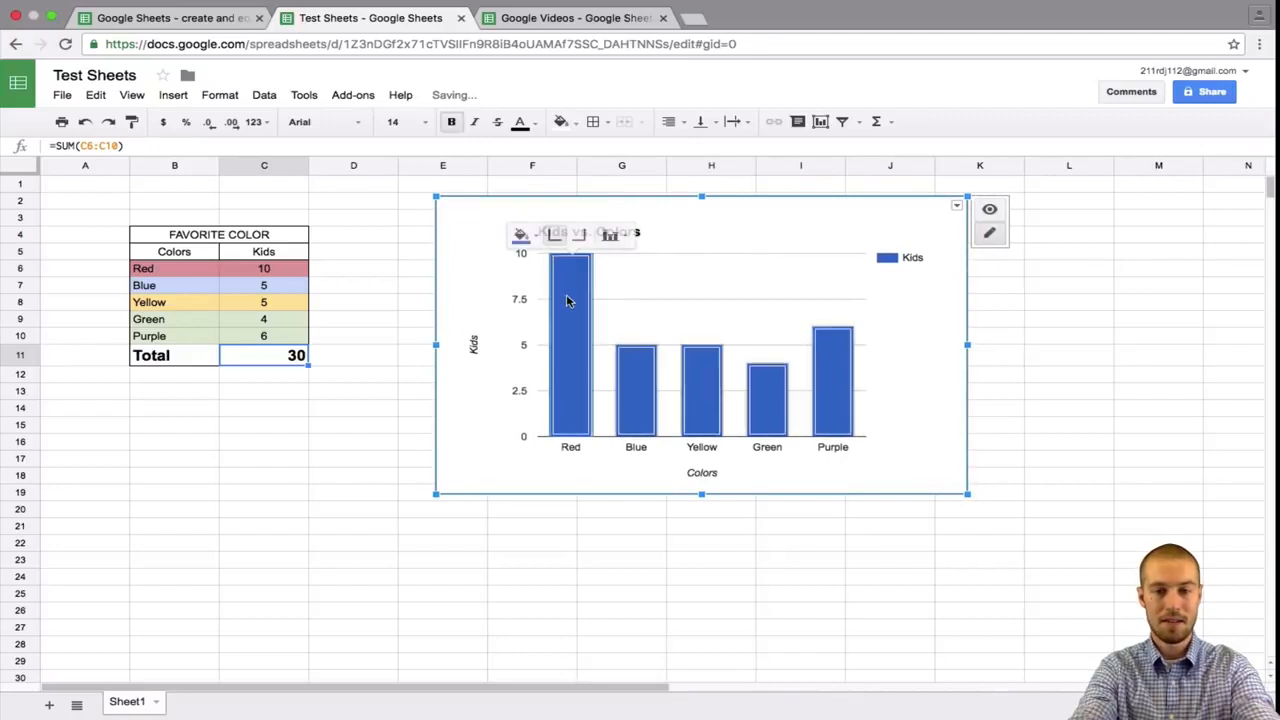
click(521, 235)
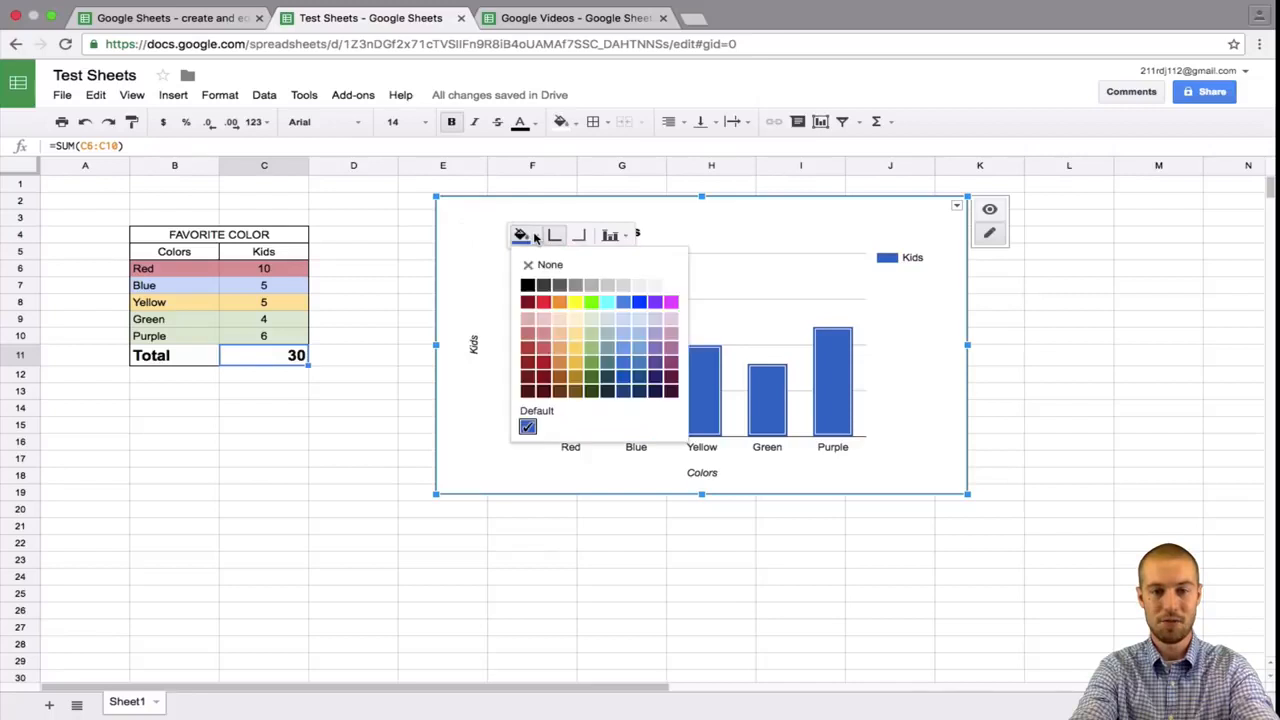
click(544, 322)
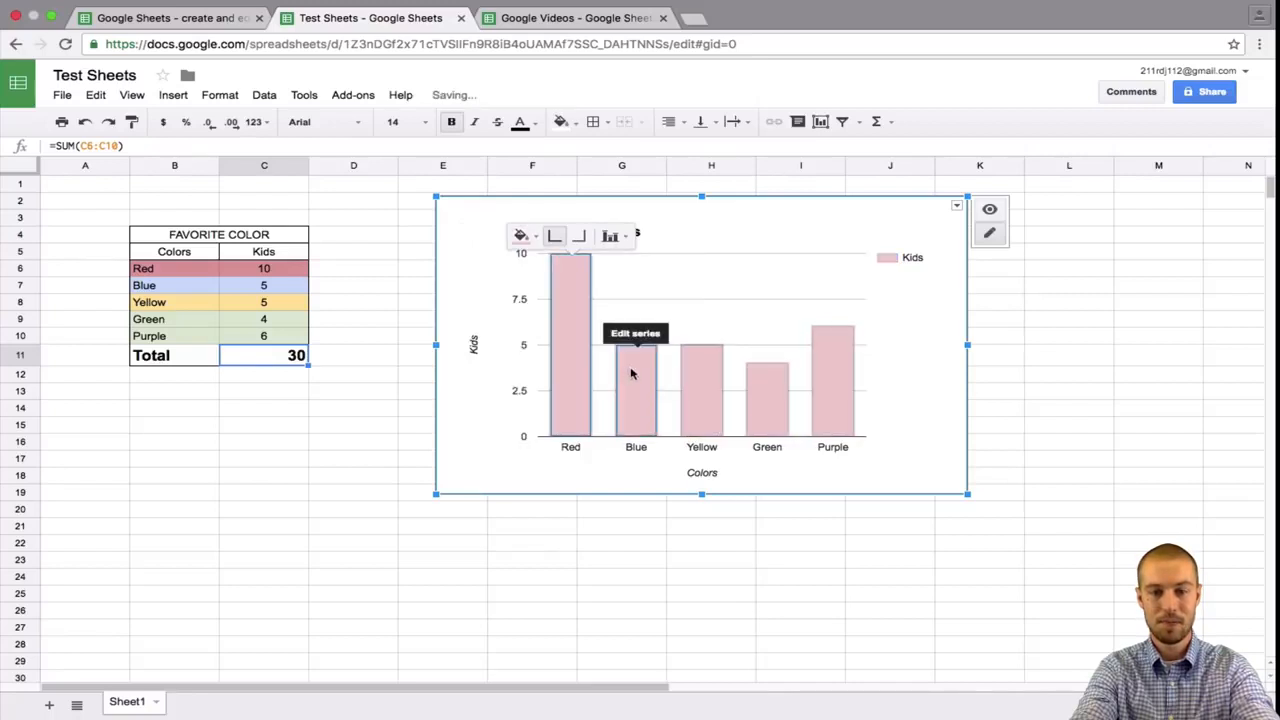
Step: Set the fill color of the column chart's Kids series to light blue
click(631, 370)
click(588, 326)
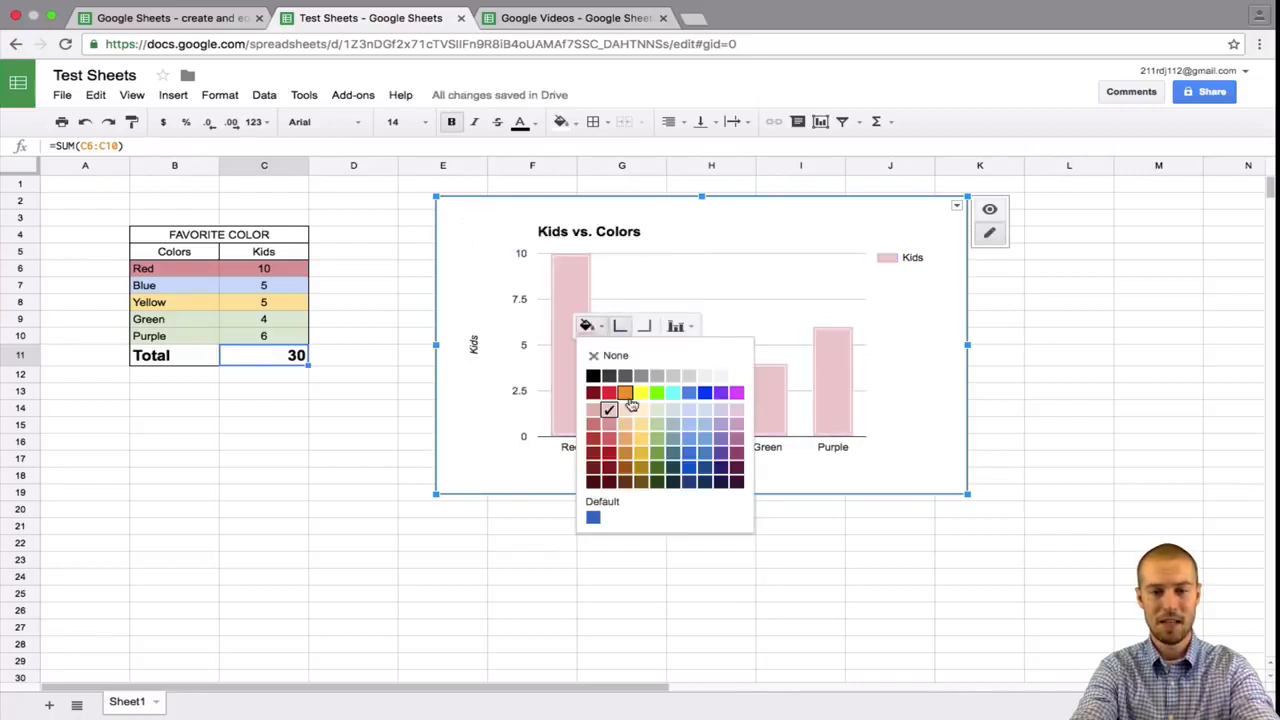
click(619, 256)
click(643, 373)
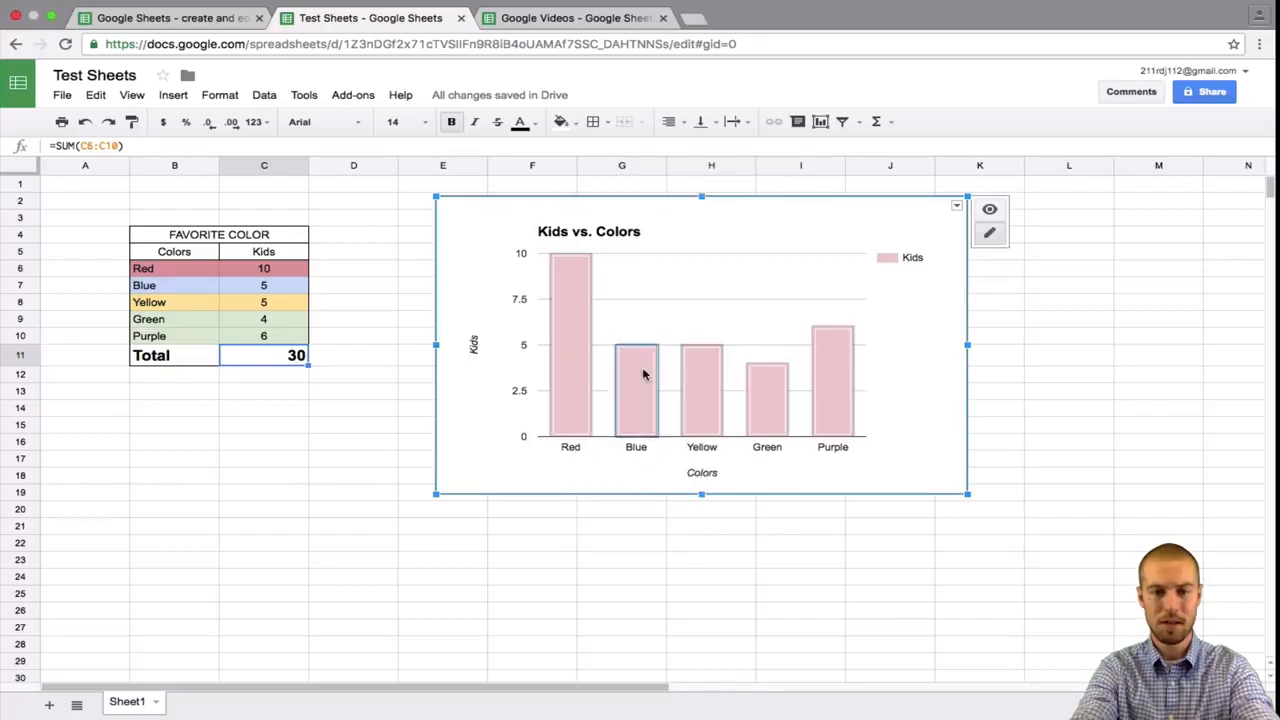
click(588, 327)
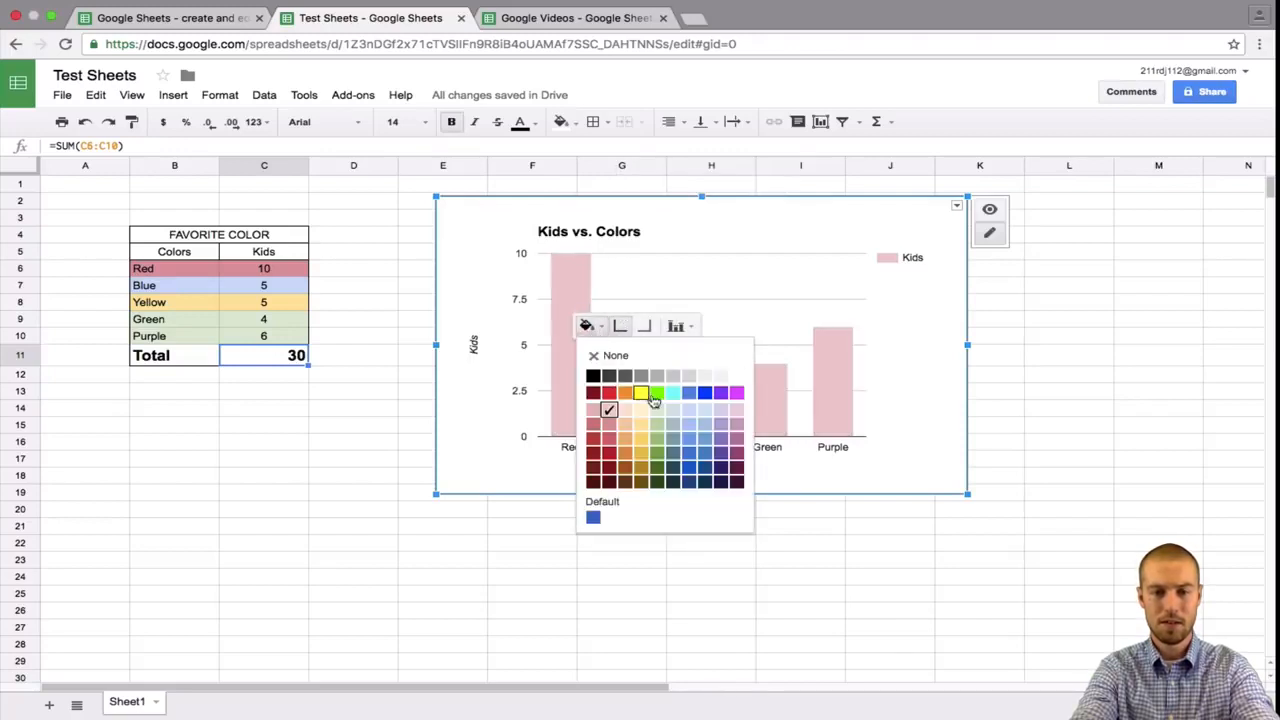
click(688, 411)
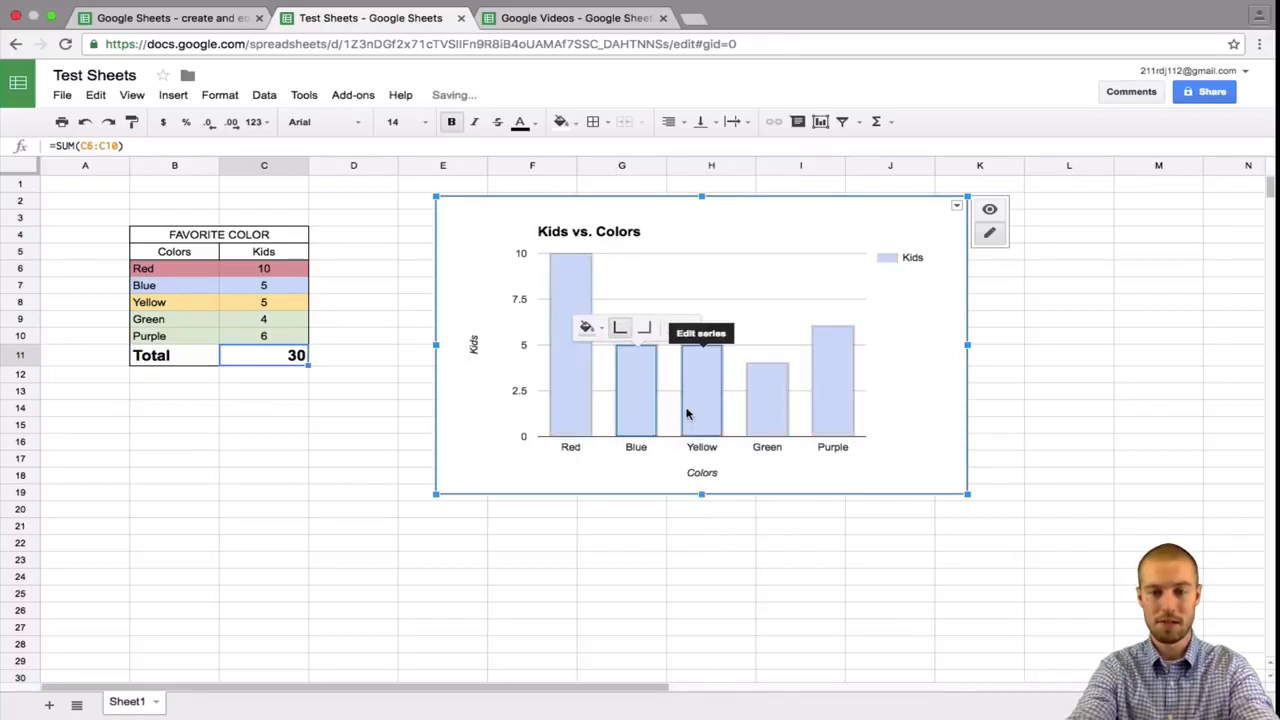
Step: Change the column chart's title to Favorite Color
click(593, 232)
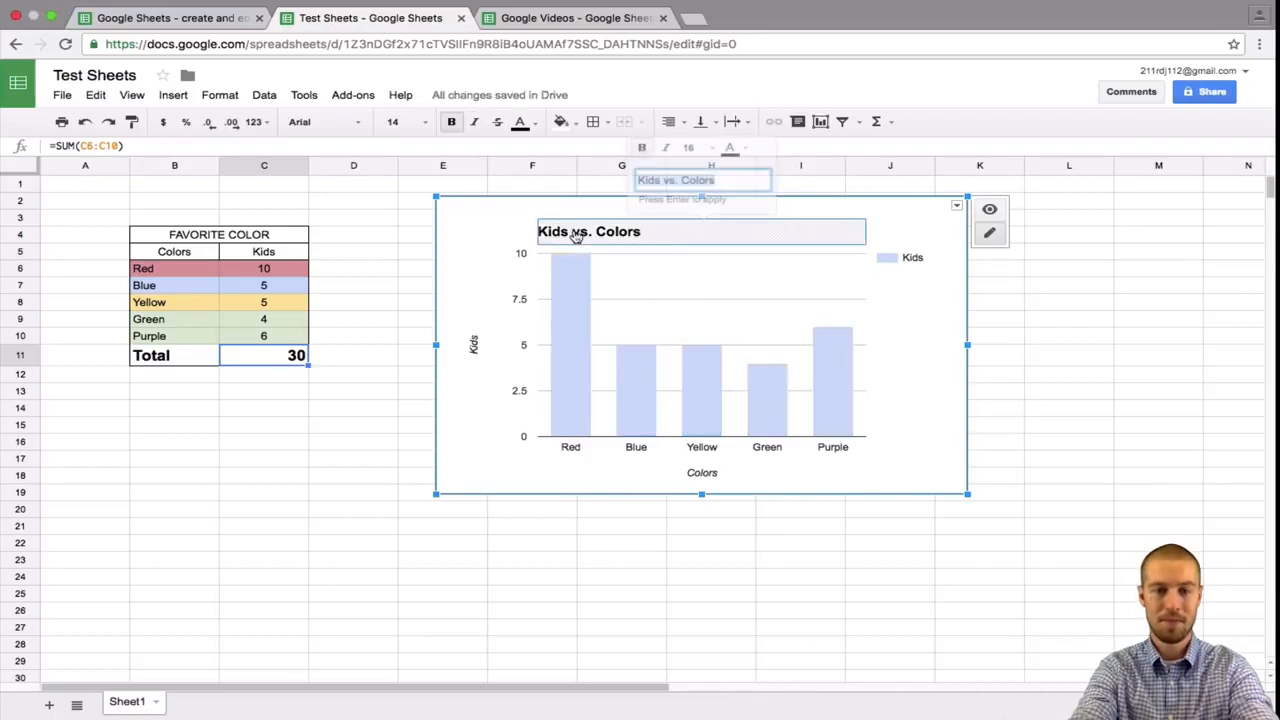
text(Favo)
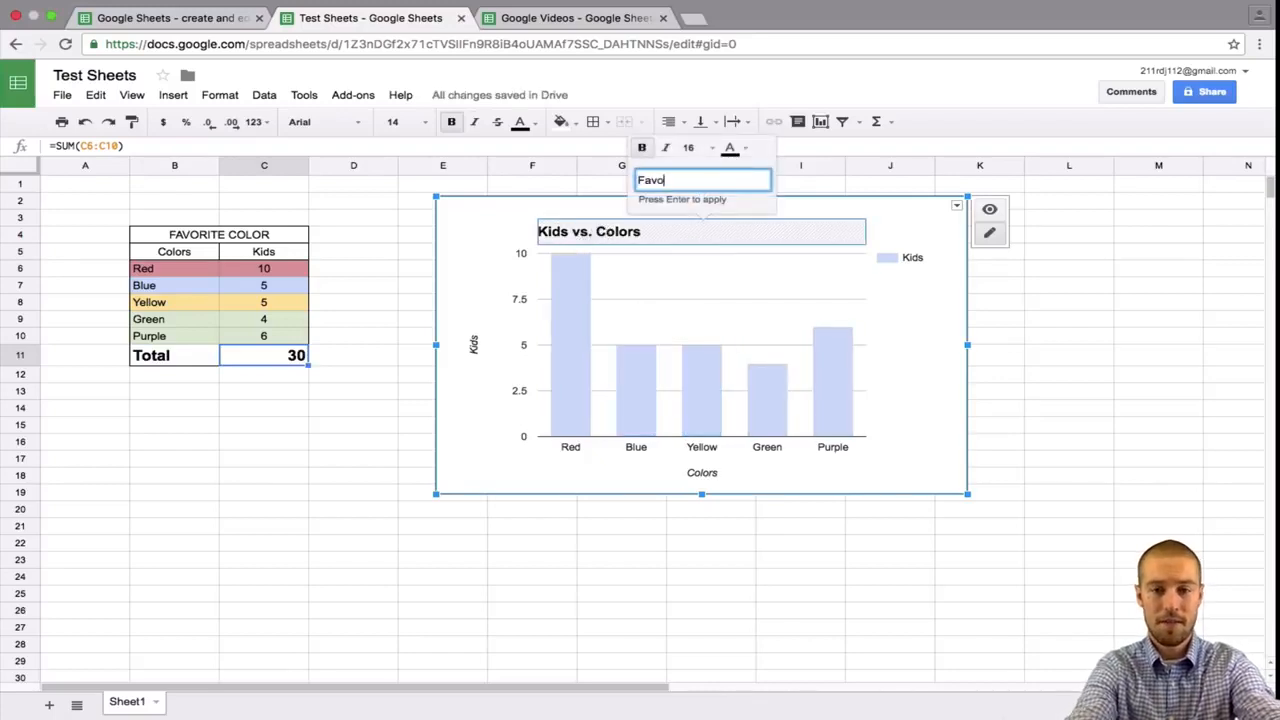
text(rite Color)
key(Return)
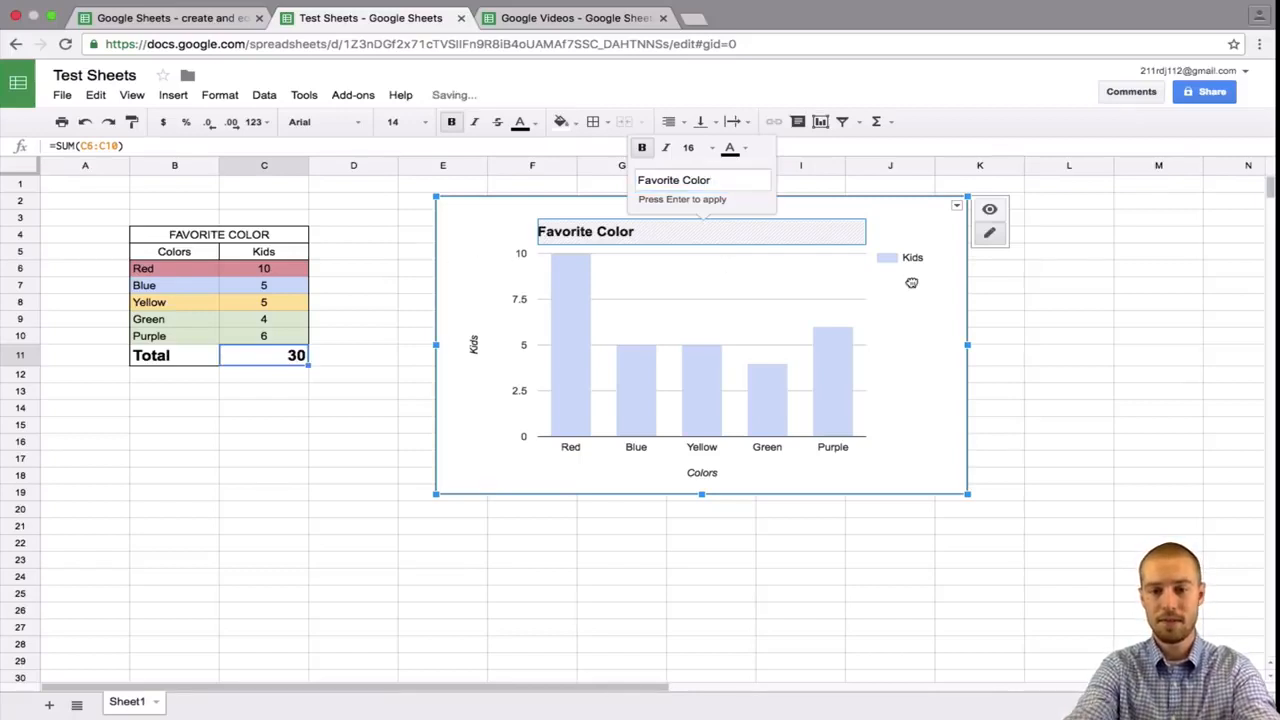
click(840, 374)
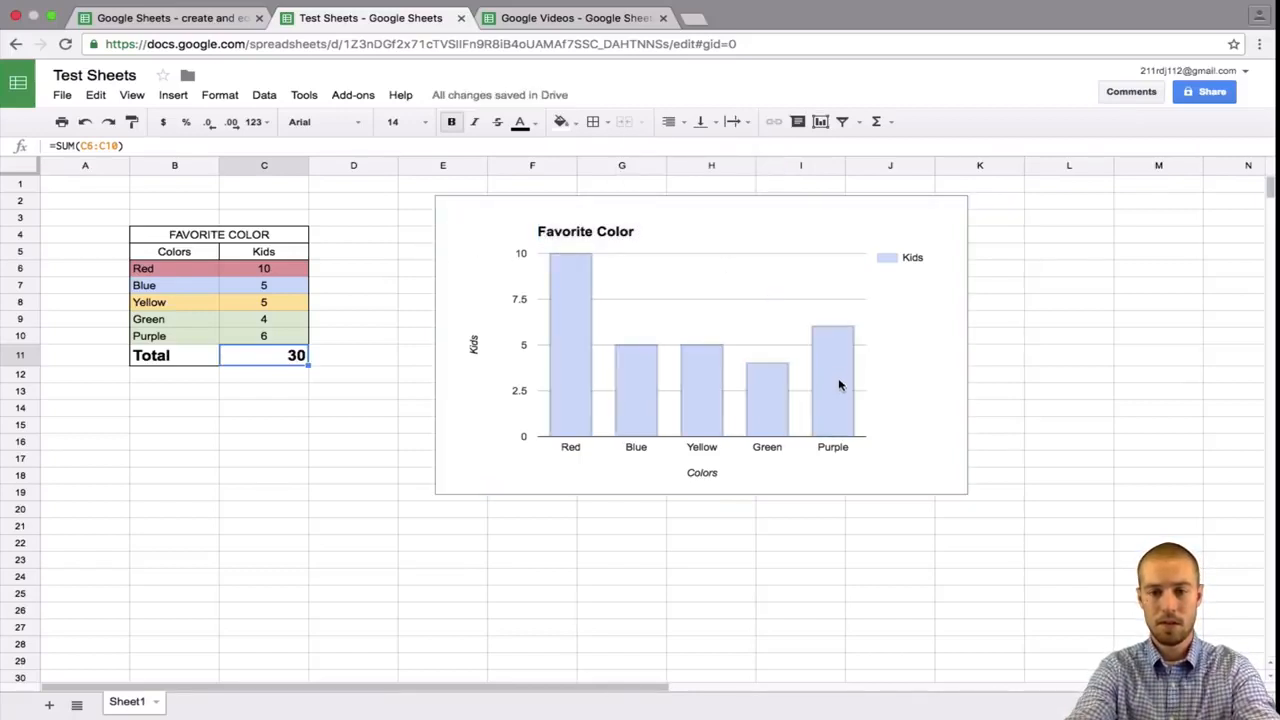
scroll(837, 380, down, 1)
scroll(828, 343, up, 1)
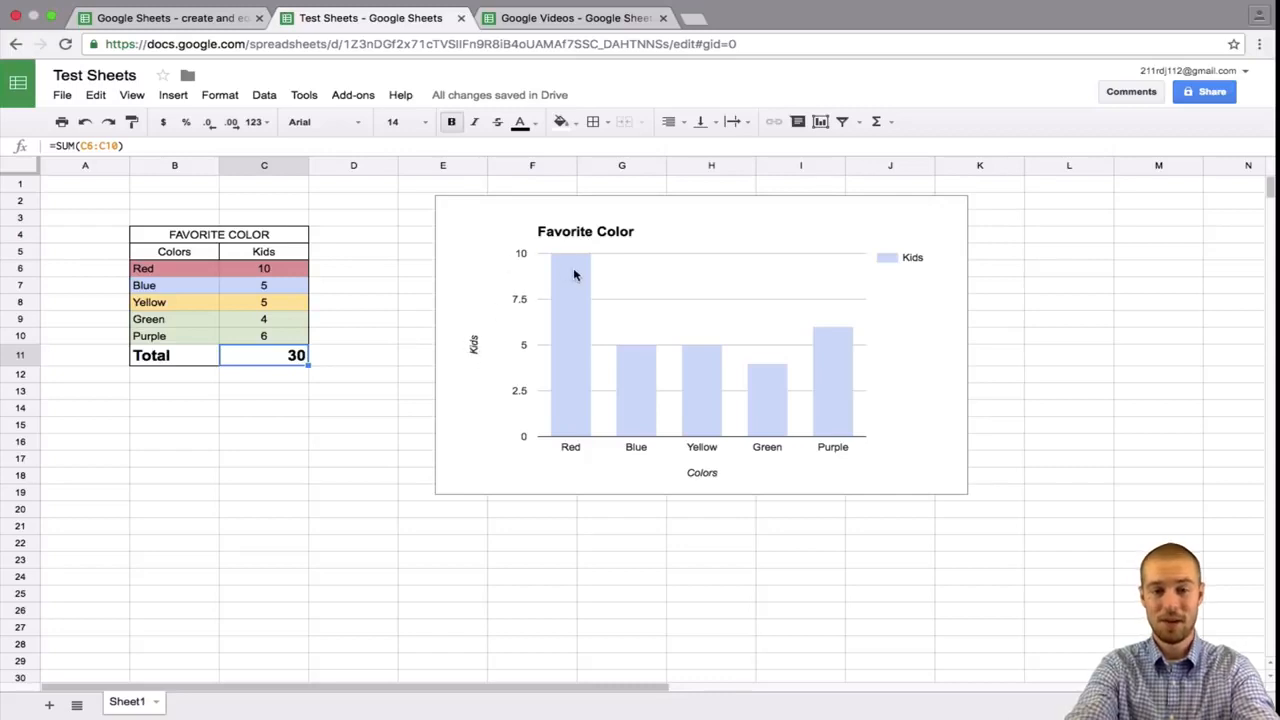
click(781, 409)
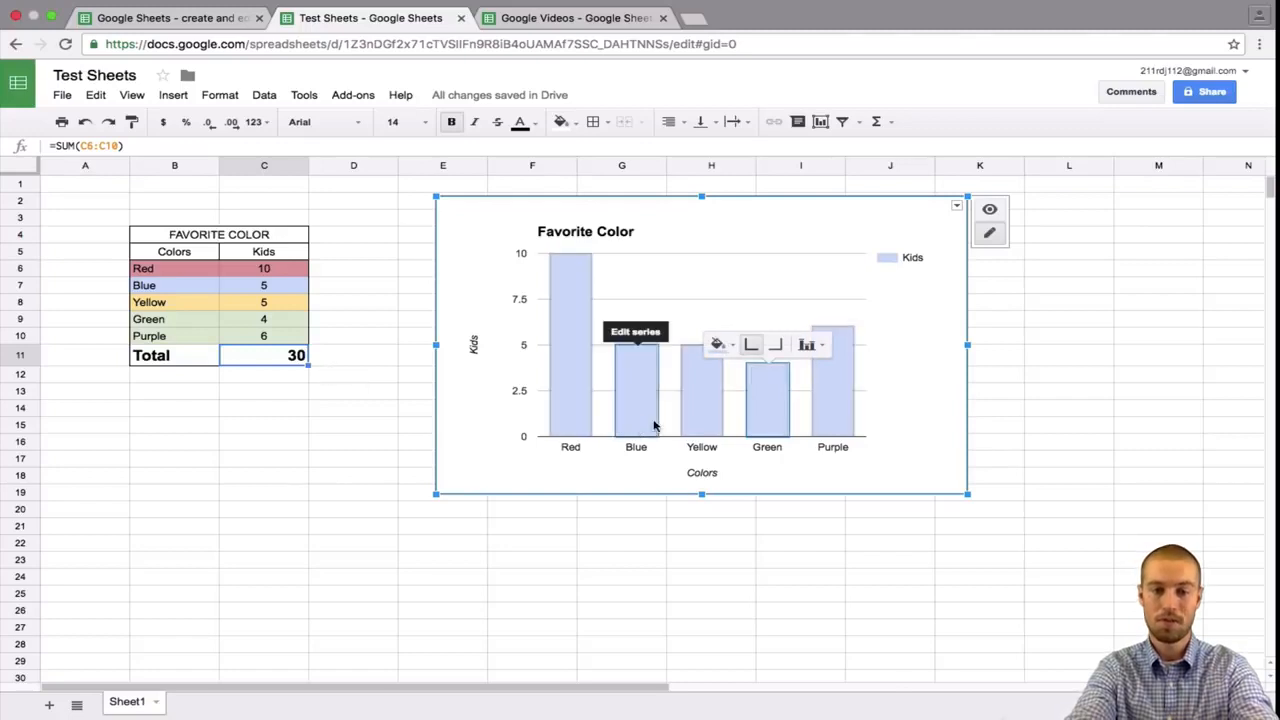
key(Escape)
scroll(650, 424, down, 1)
click(346, 390)
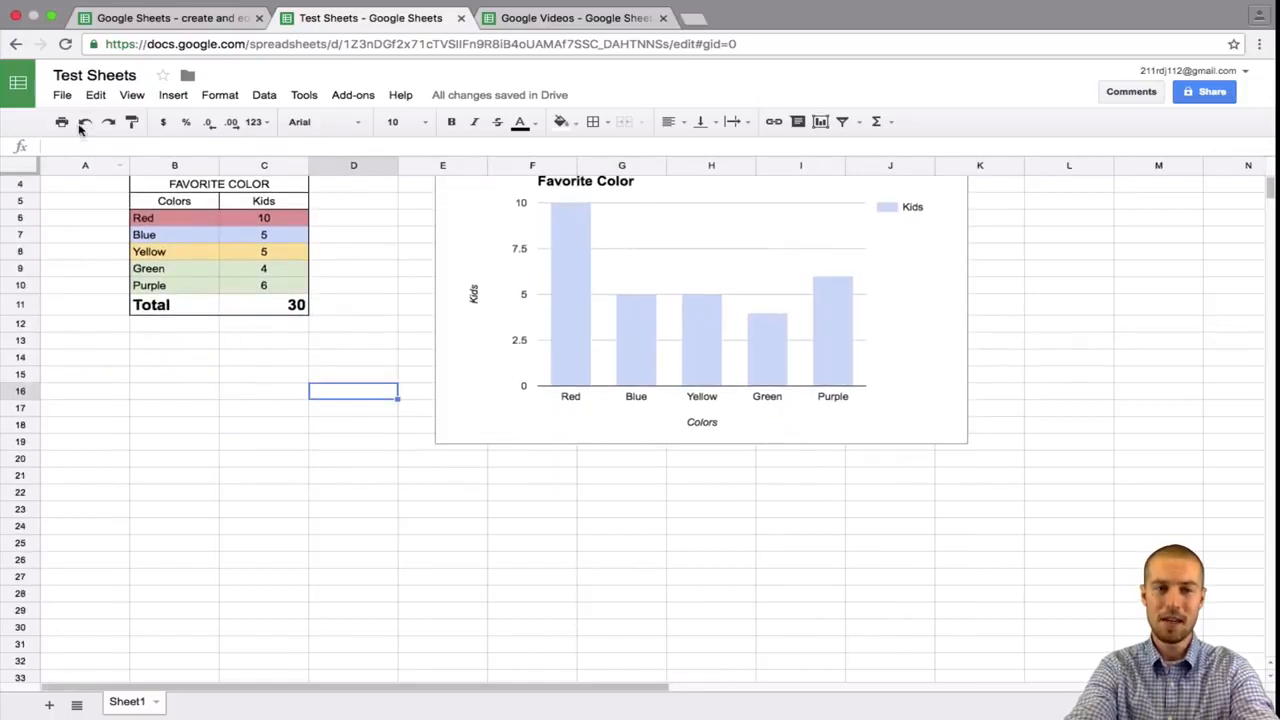
click(62, 95)
mouse_move(102, 98)
mouse_move(168, 95)
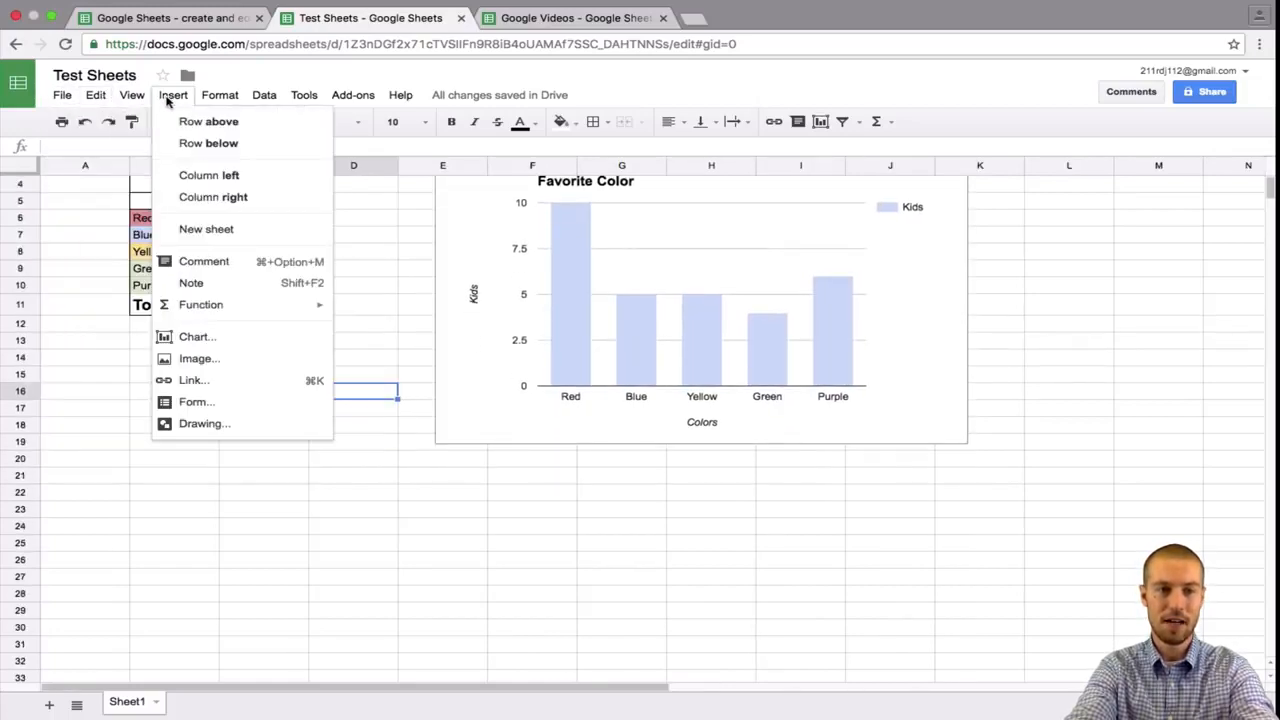
click(222, 343)
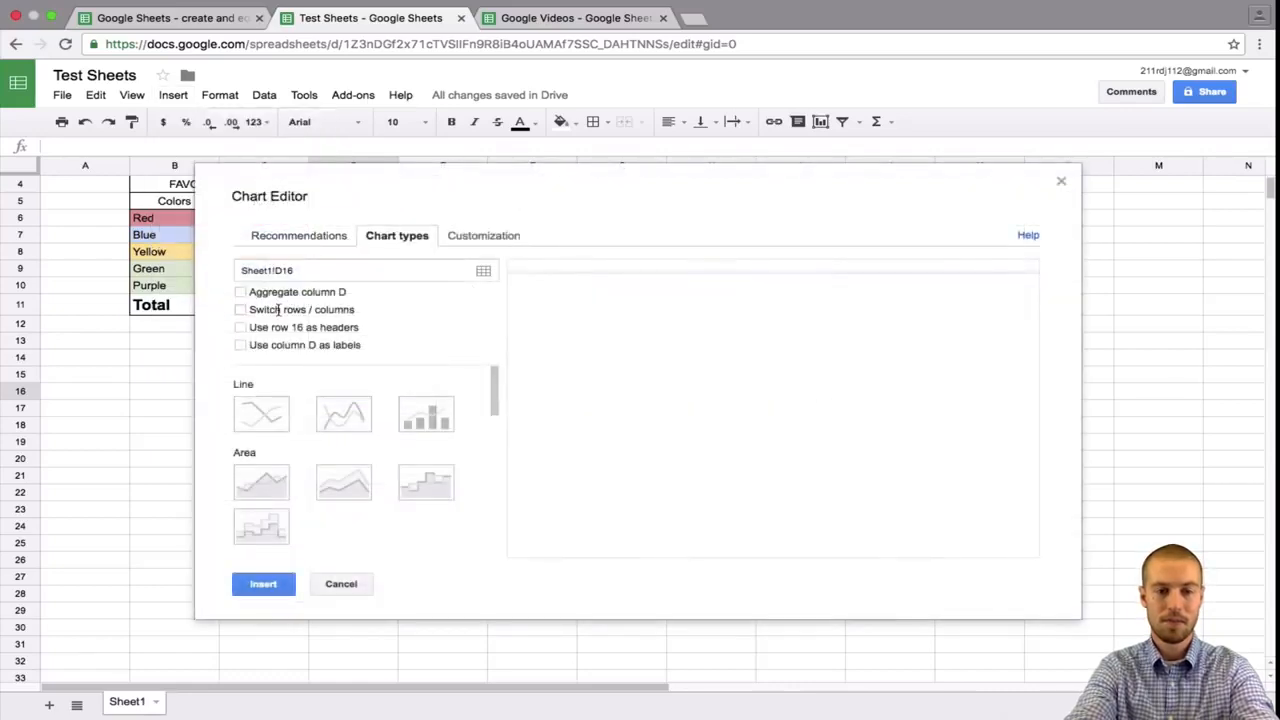
click(341, 584)
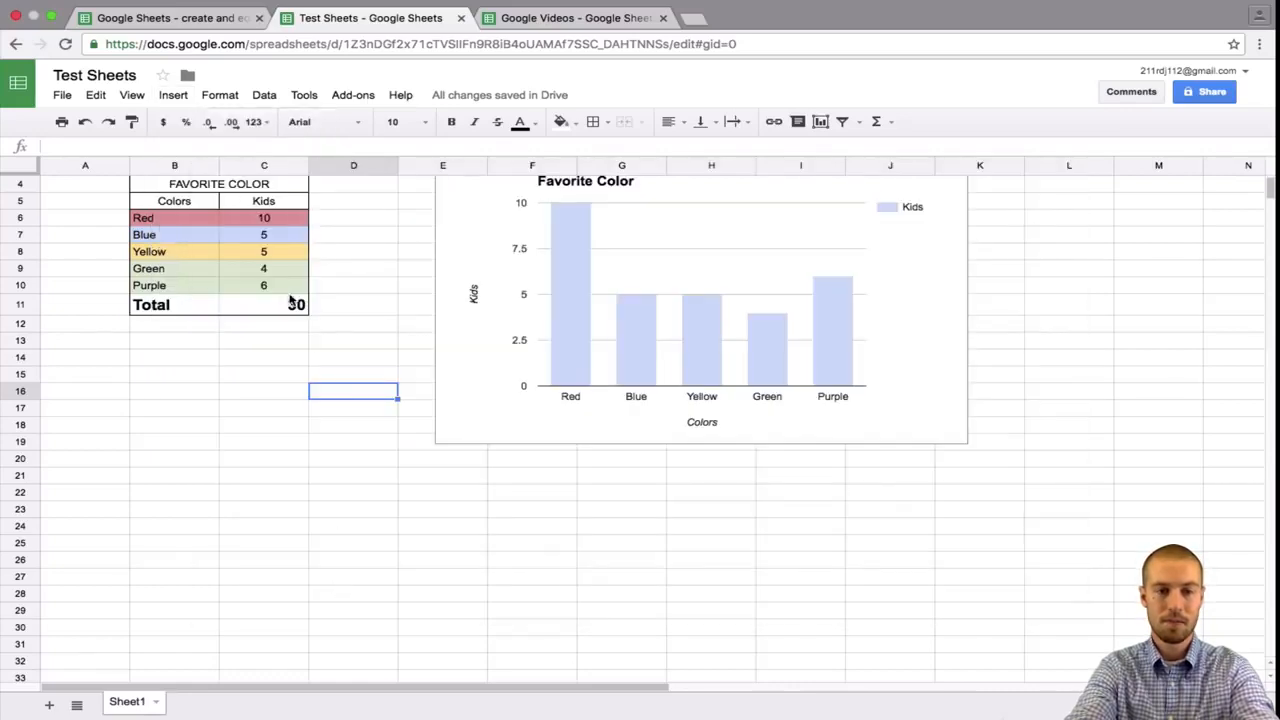
Step: Insert the recommended pie chart from B6:C11 and fit it at a reduced size below the table, around rows 13 to 23
scroll(293, 300, up, 1)
drag(152, 265, 265, 361)
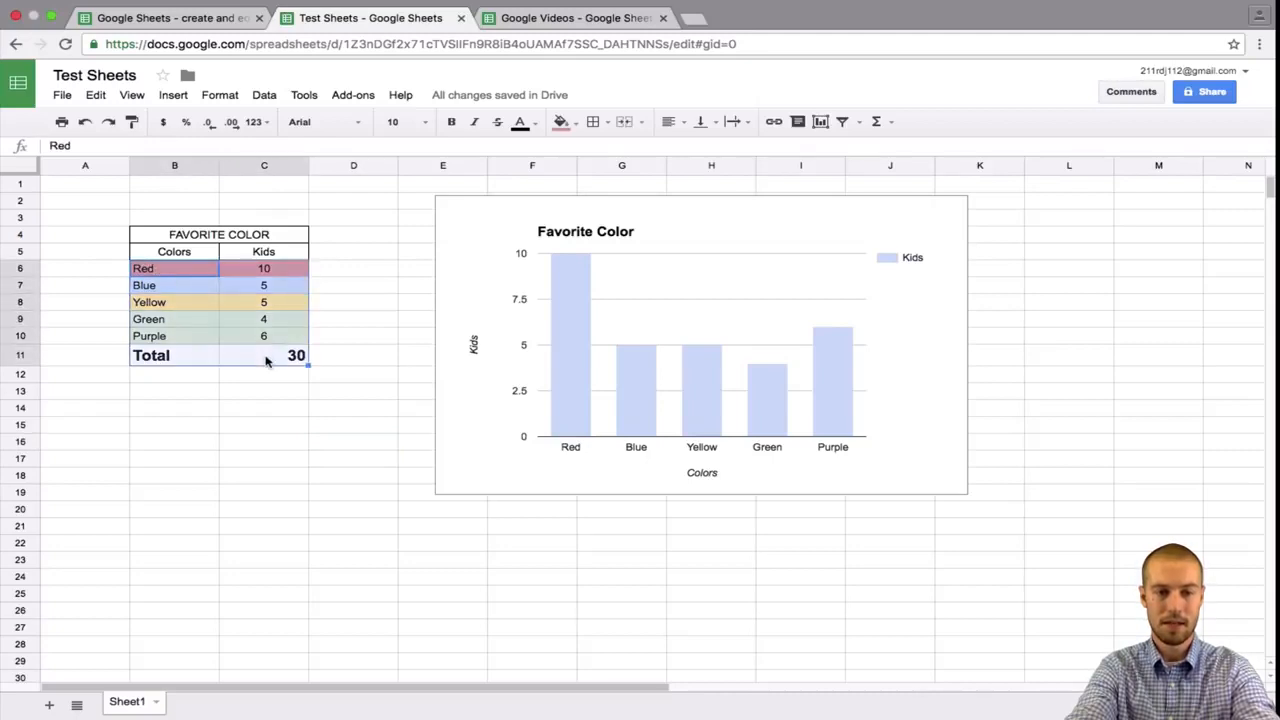
click(820, 121)
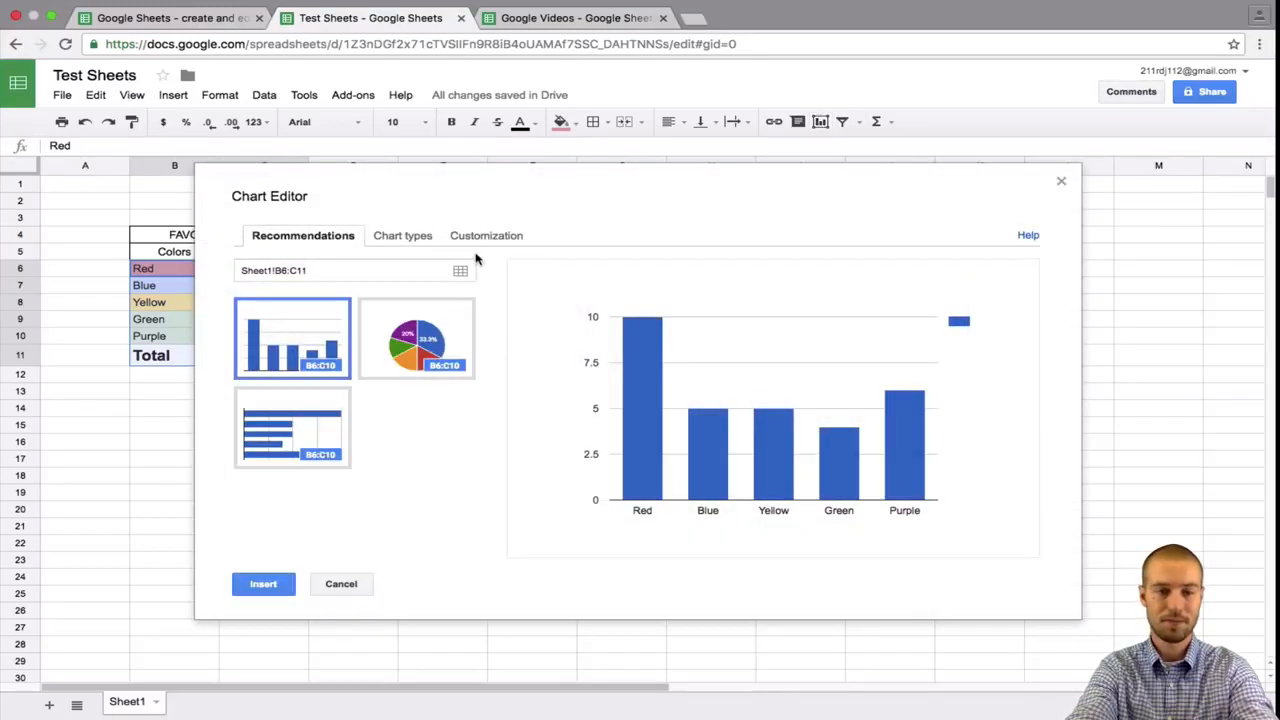
click(420, 344)
click(278, 590)
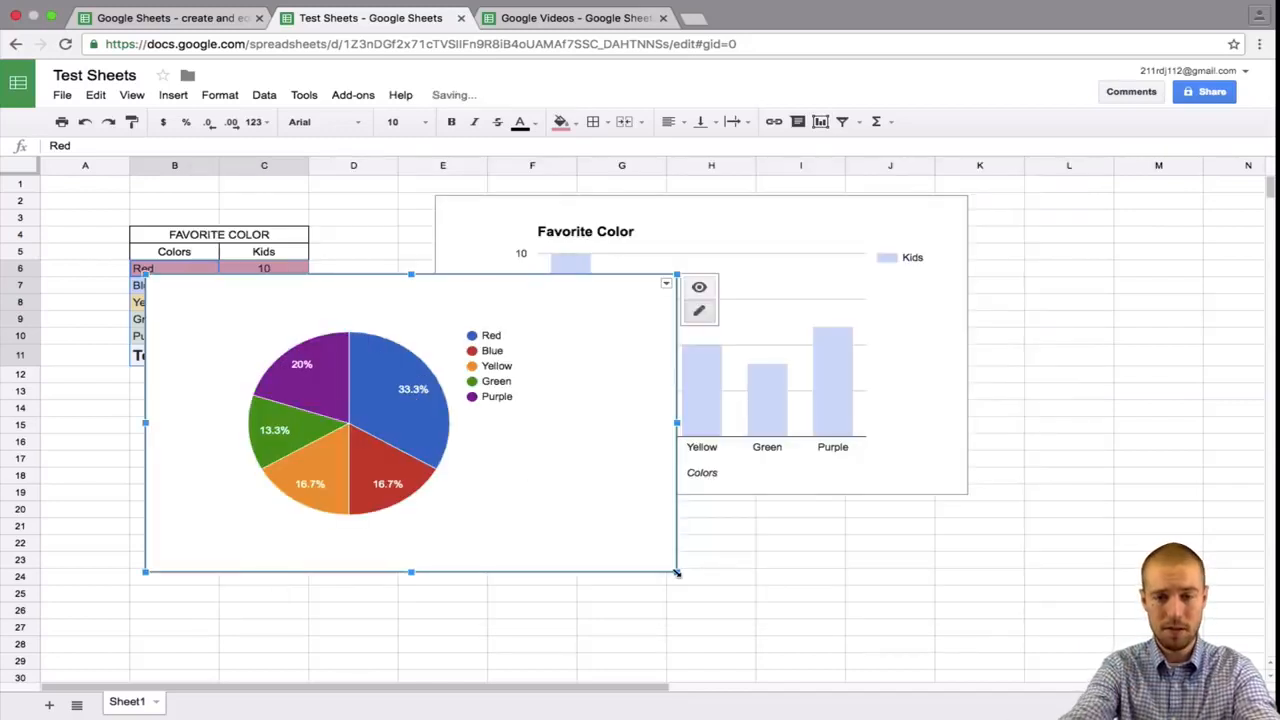
drag(677, 571, 562, 507)
drag(410, 404, 371, 523)
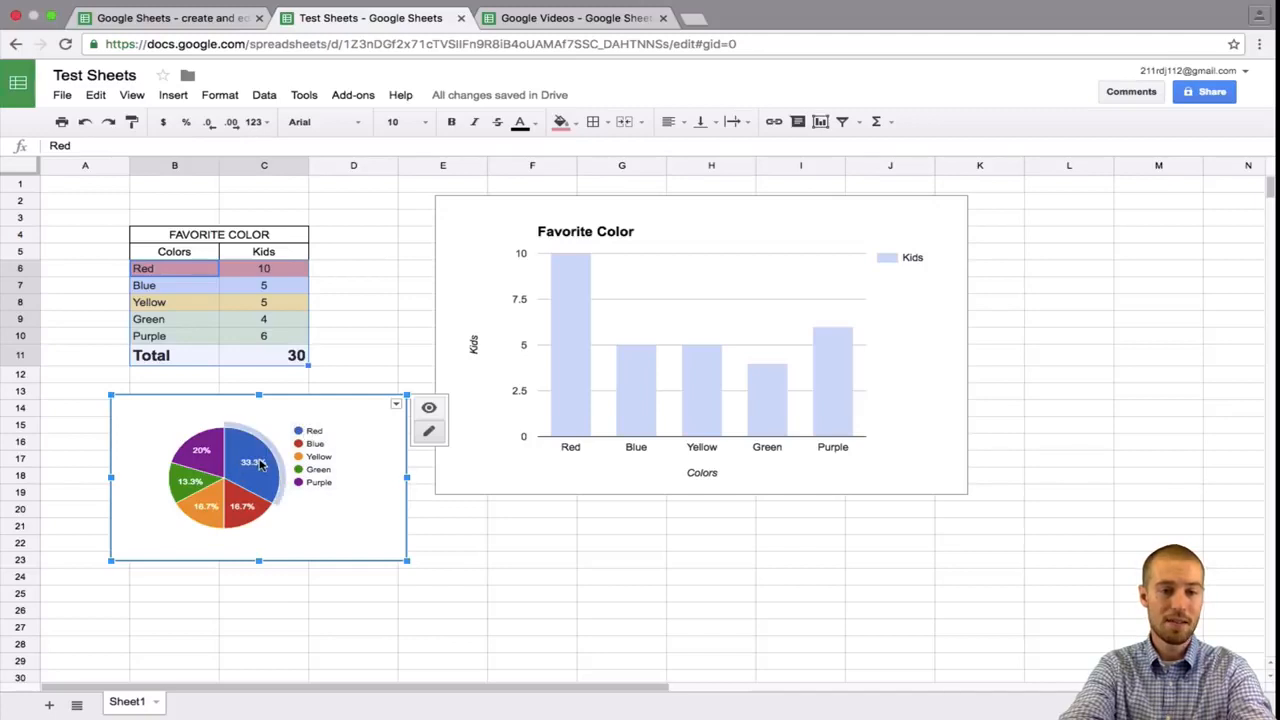
Step: Try light red on the pie chart's Red slice and switch it to bright red
click(259, 463)
click(253, 441)
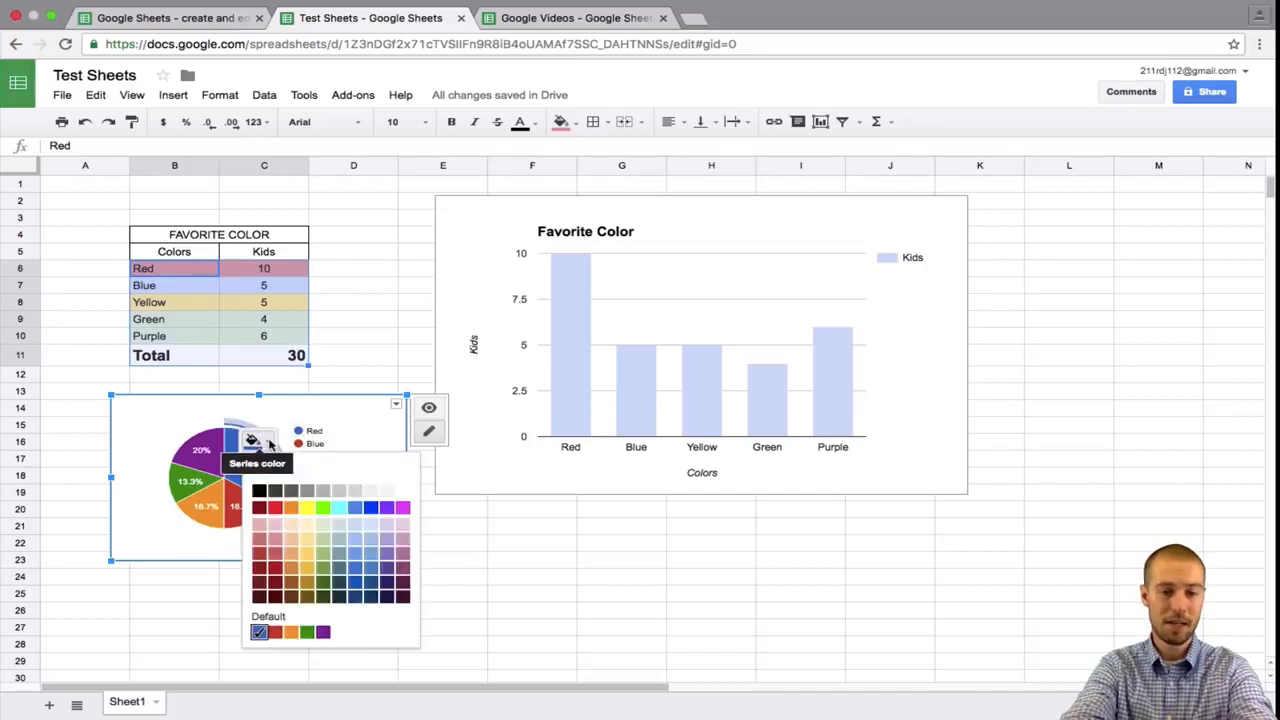
click(276, 524)
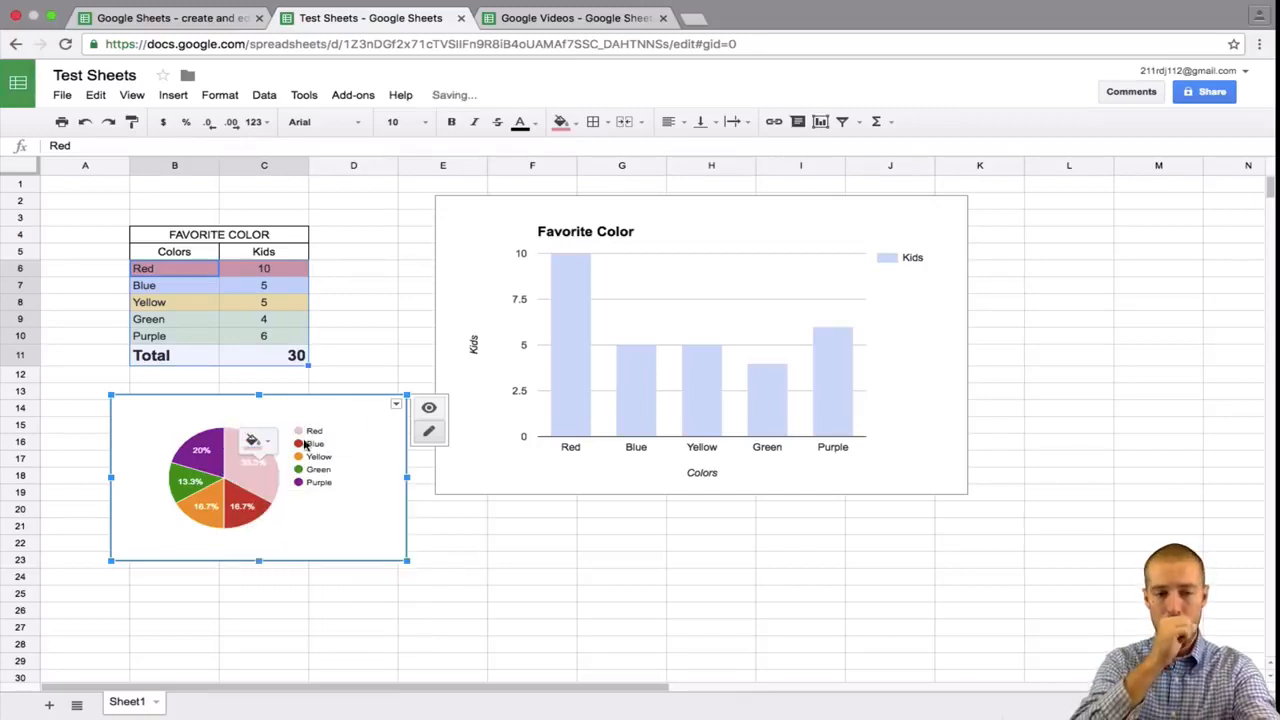
click(270, 446)
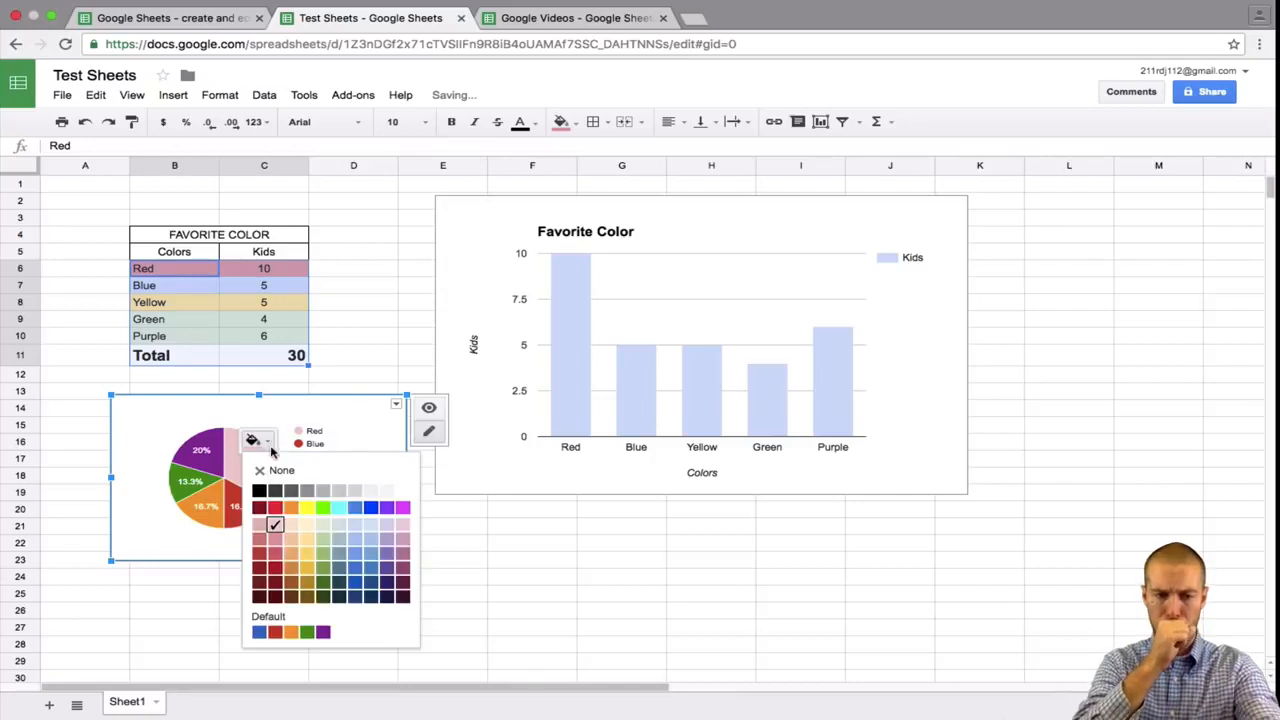
click(270, 505)
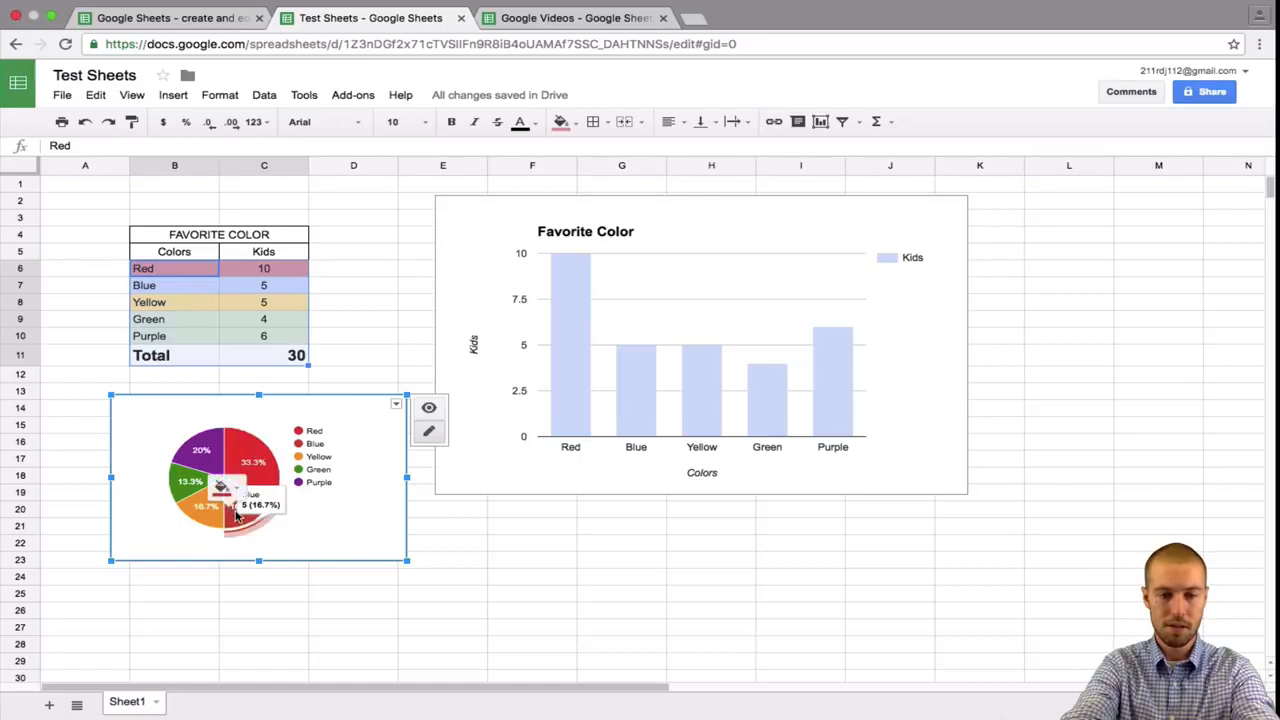
Step: Set the pie chart's Blue slice to cyan and deselect the chart
click(231, 488)
click(310, 555)
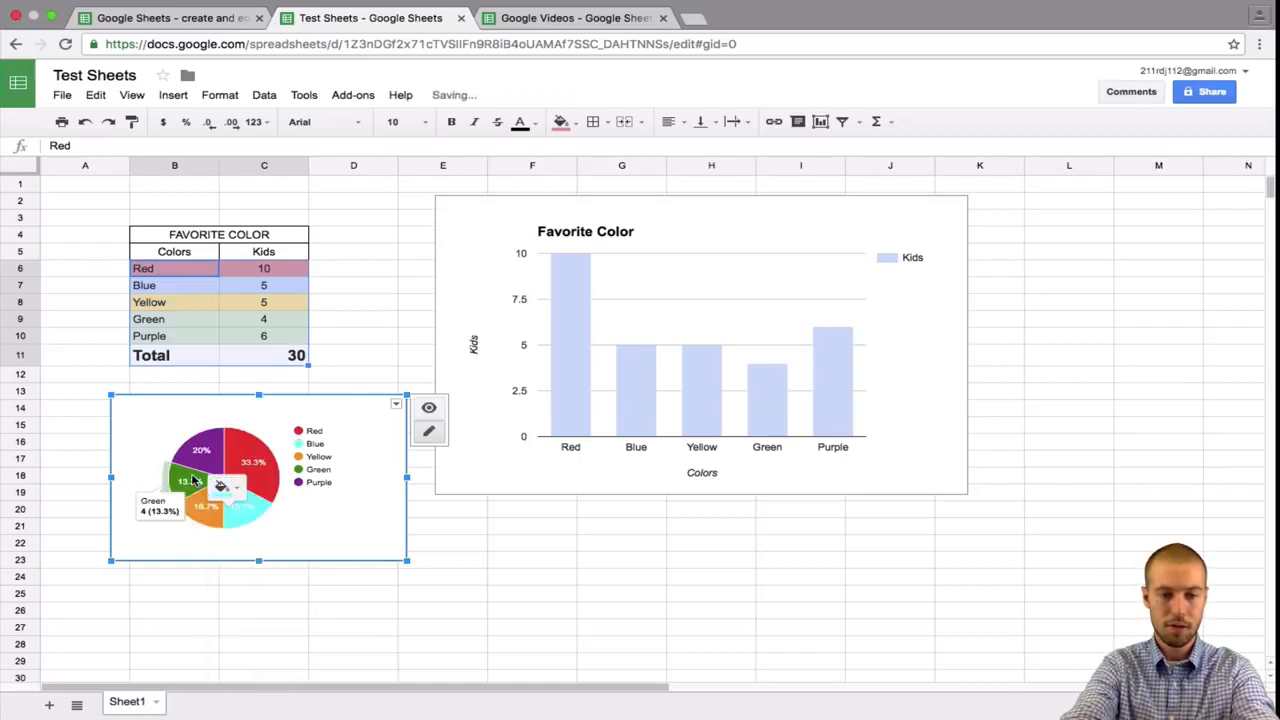
click(56, 407)
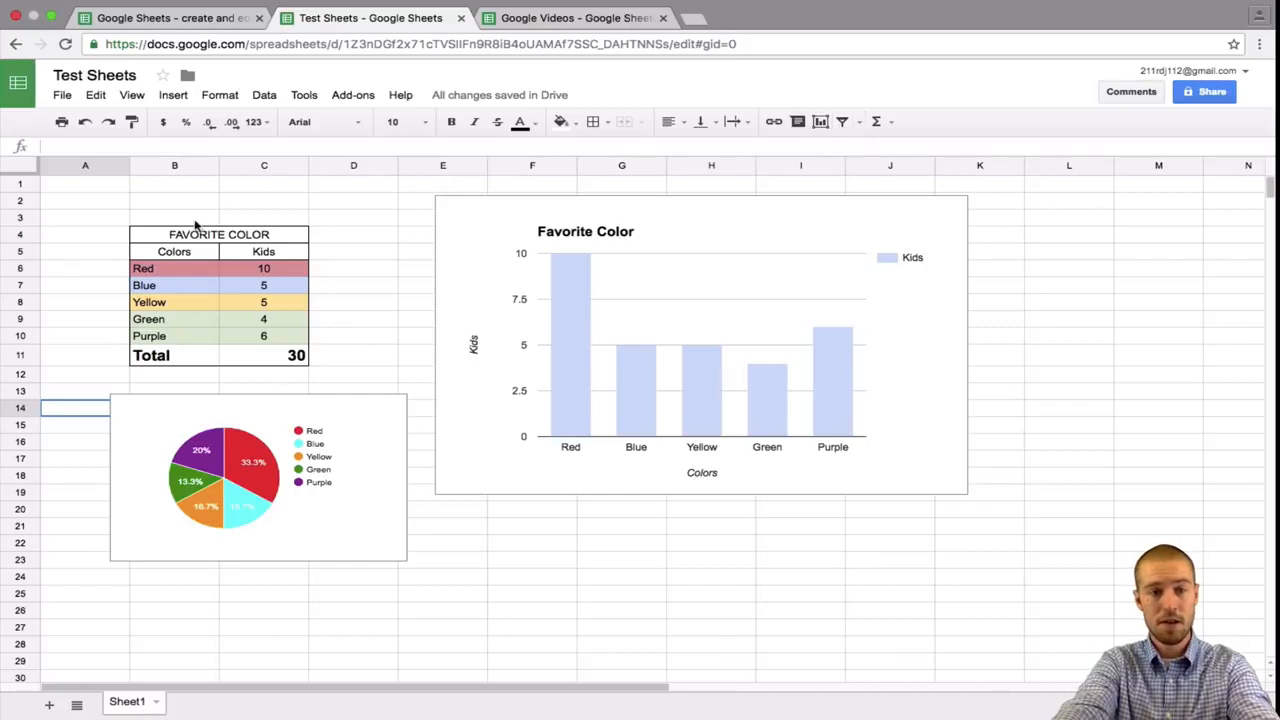
Step: Add a filter to B5:C10 and sort the table by the Kids column in ascending order (A → Z)
drag(160, 257, 253, 337)
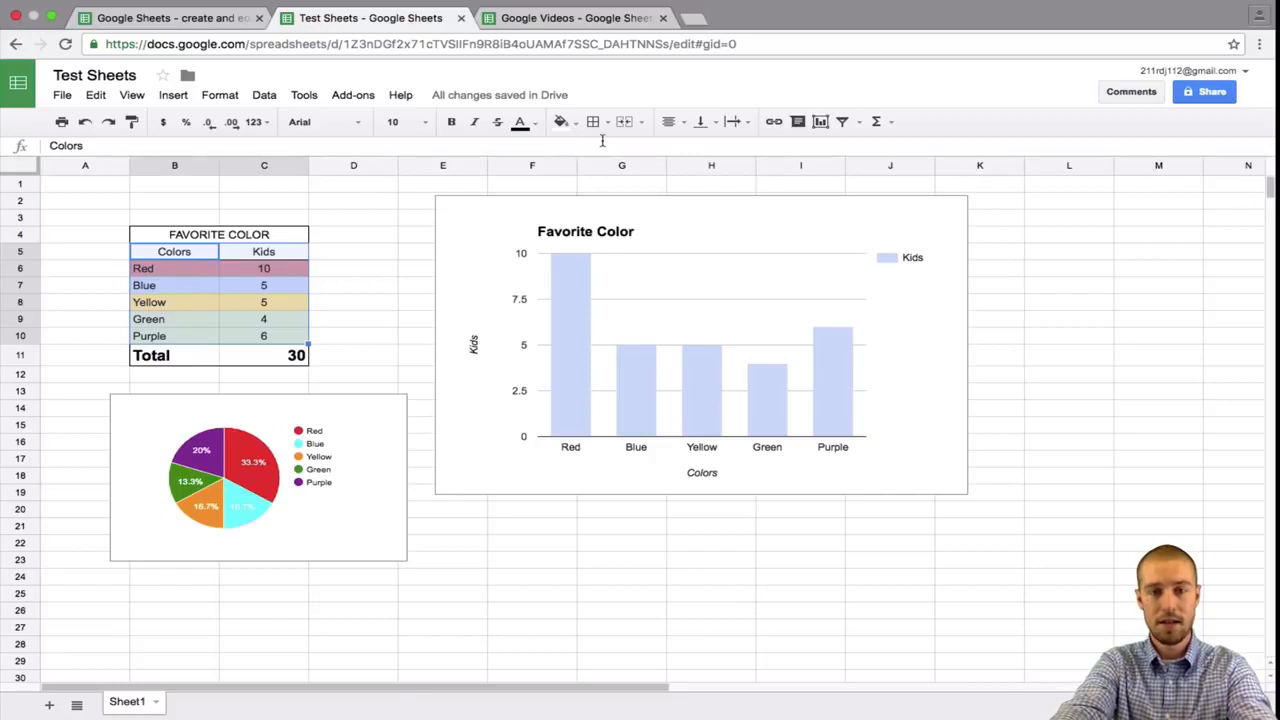
click(843, 121)
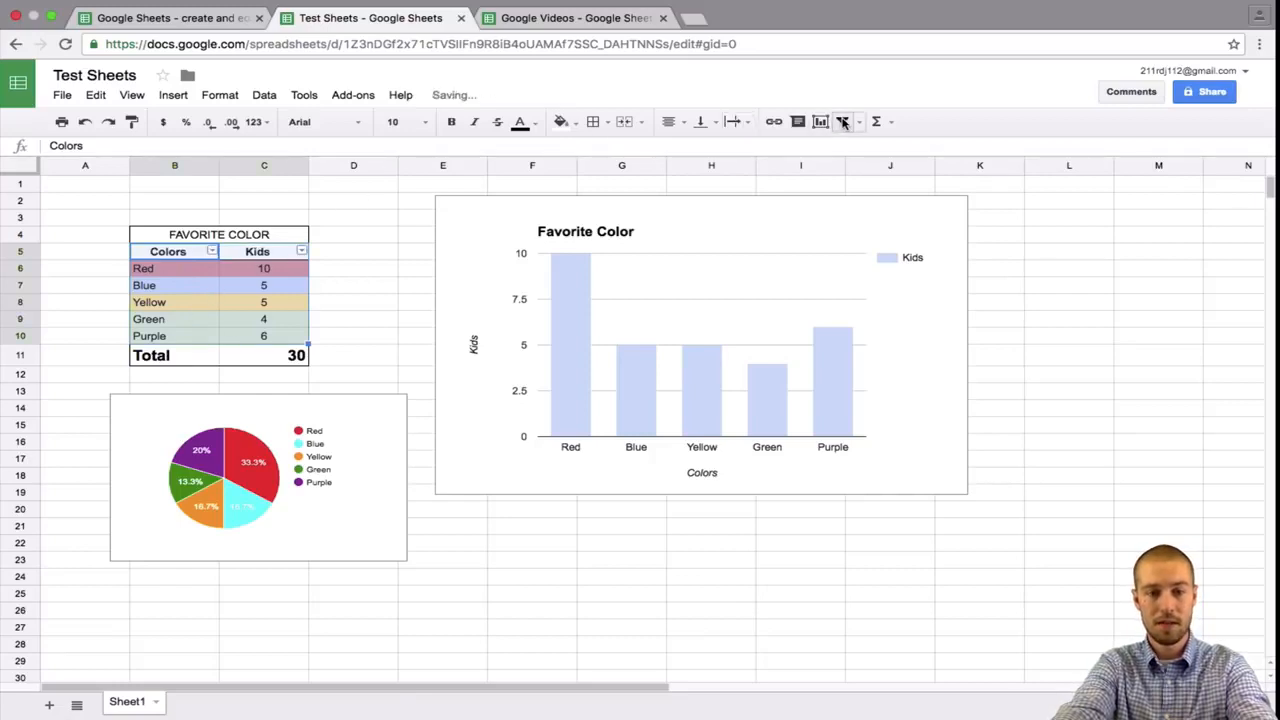
click(301, 251)
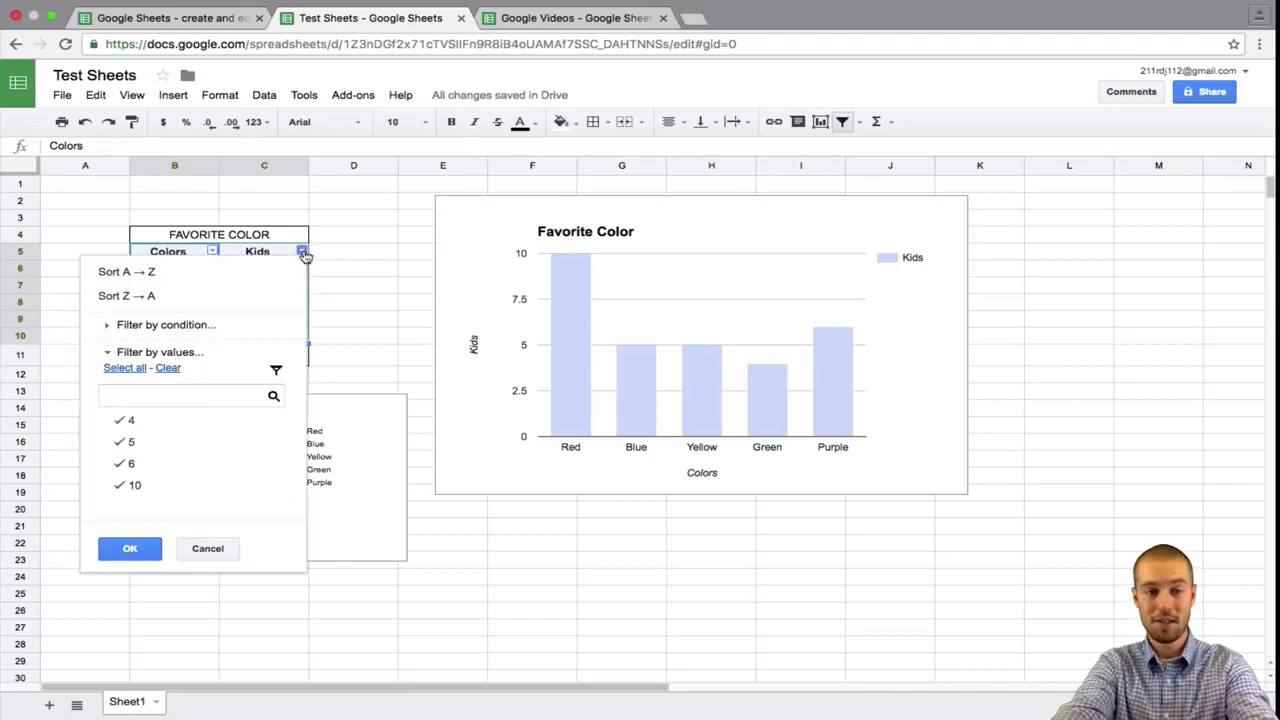
click(240, 277)
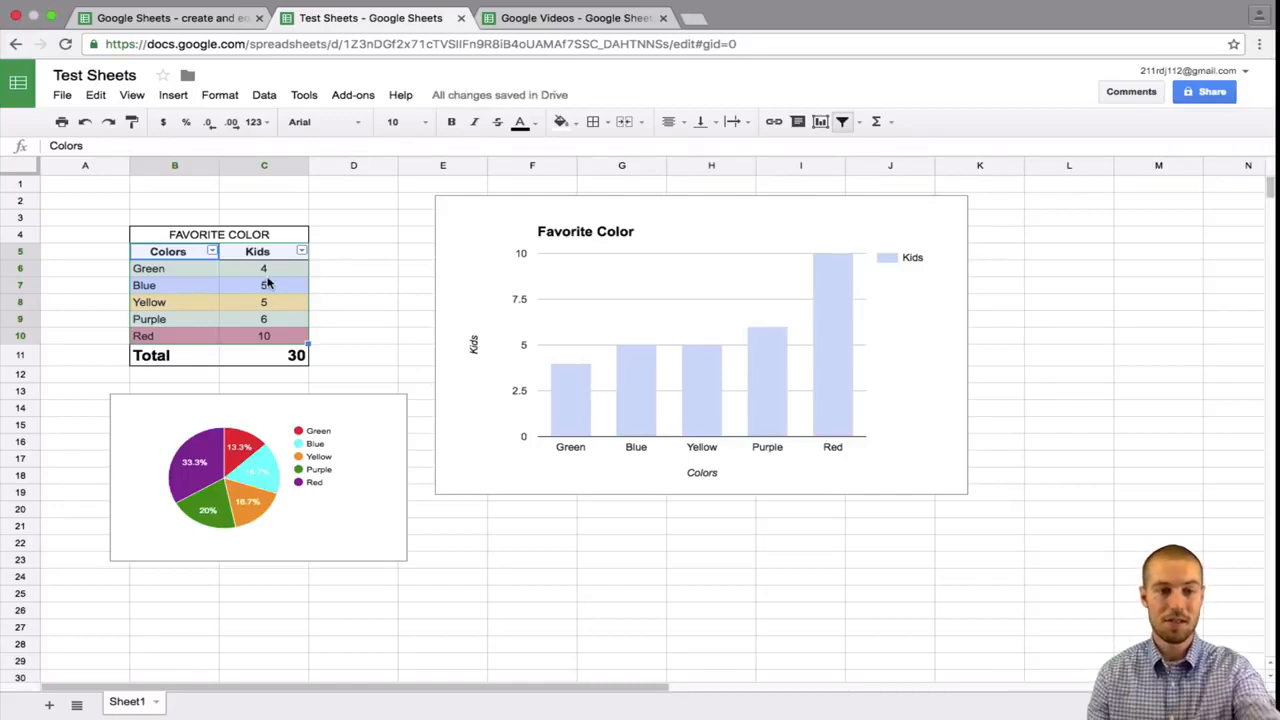
Step: Sort the filtered table by the Colors column A → Z and select the Total value cell C11 to check its formula
click(212, 252)
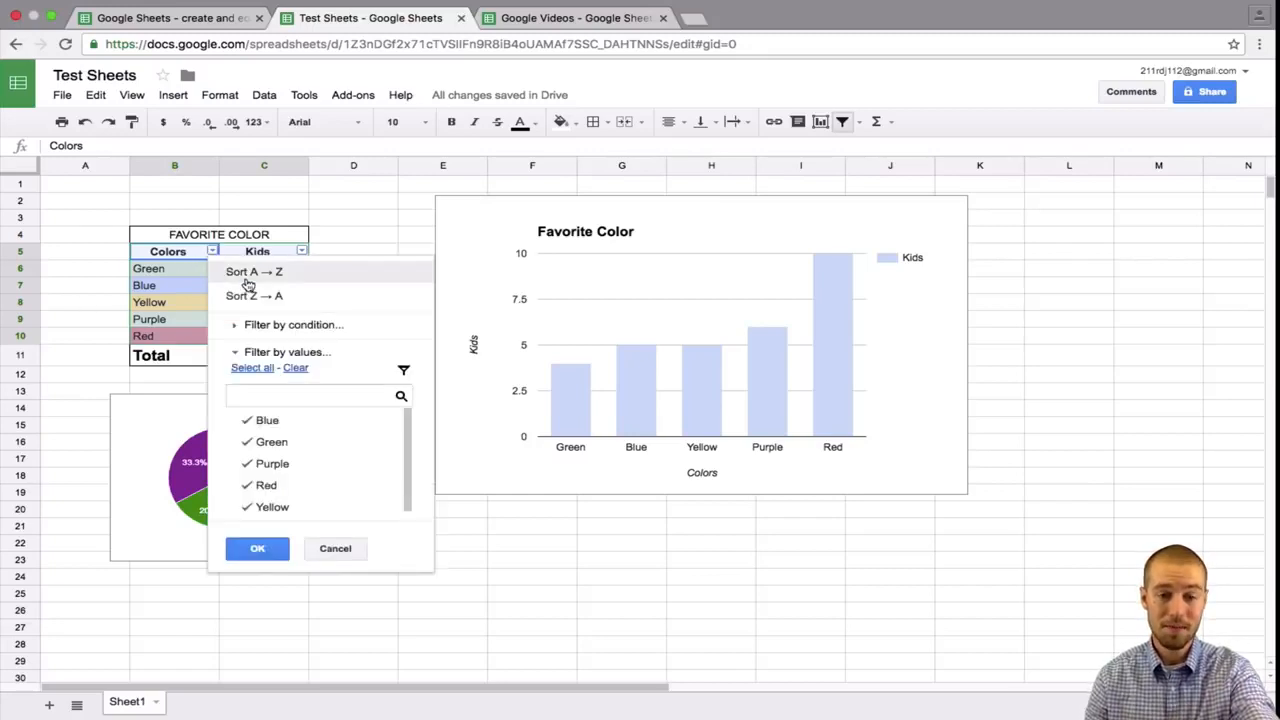
click(248, 280)
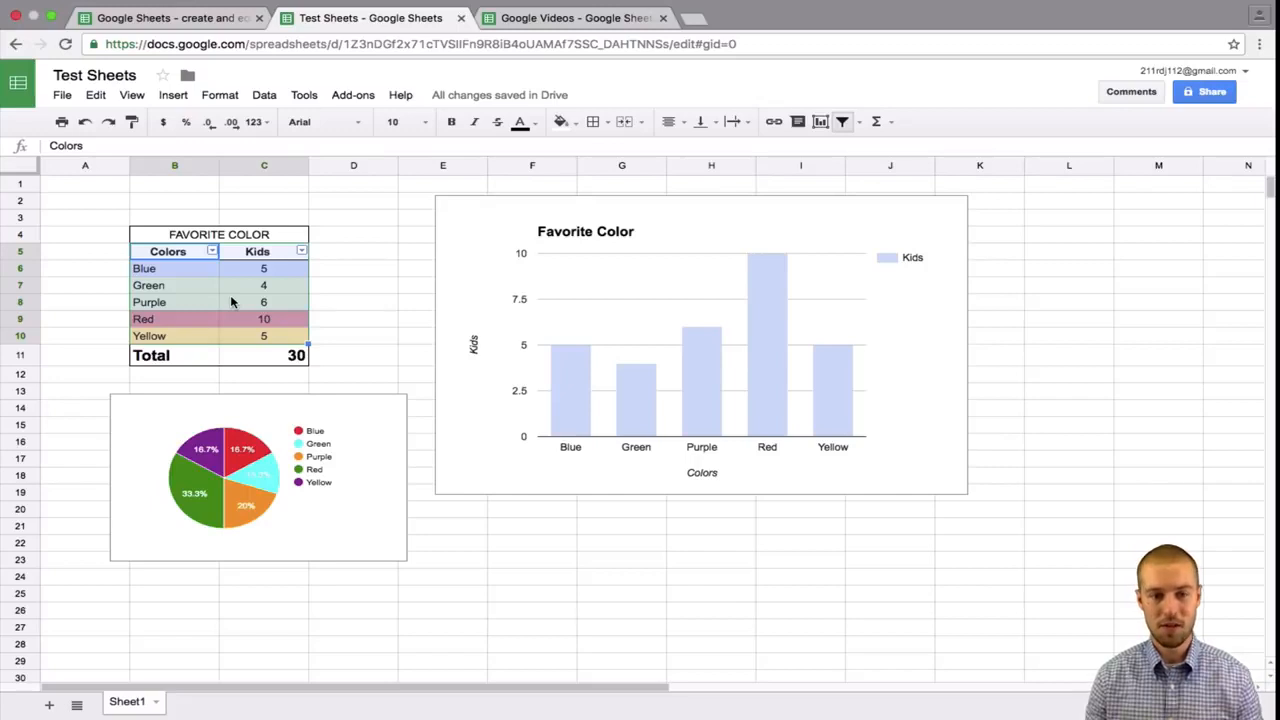
click(277, 364)
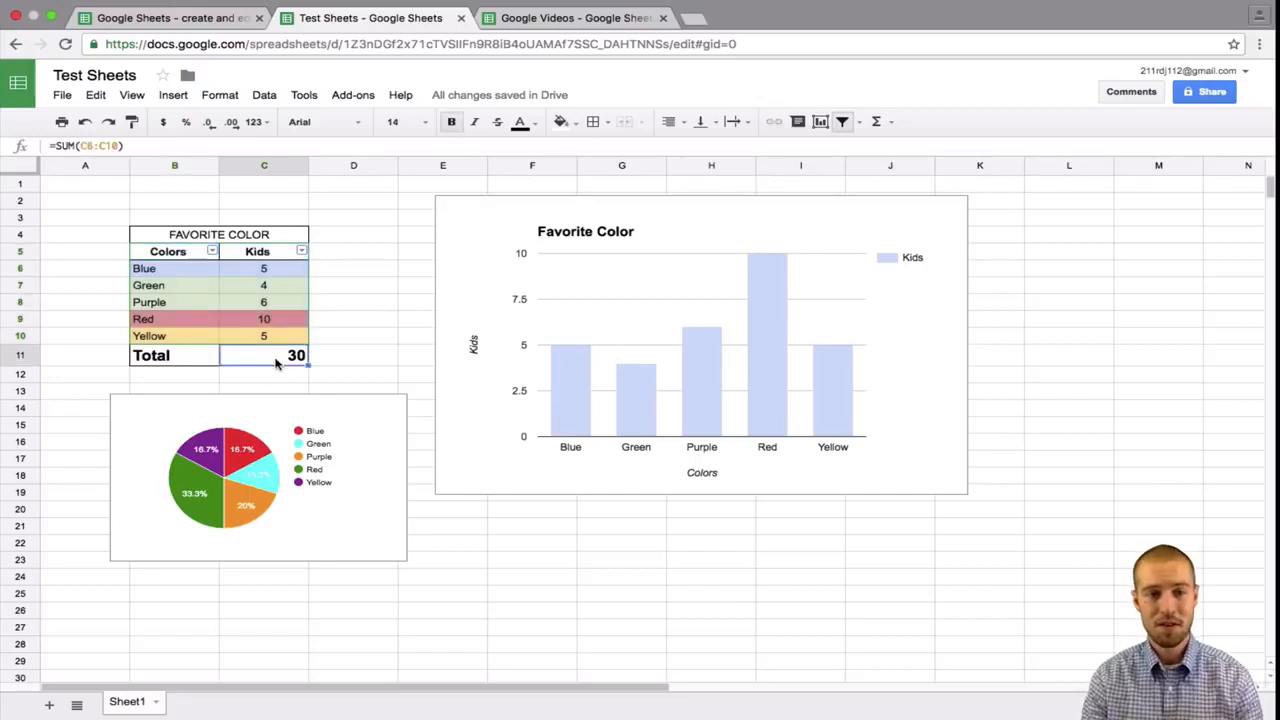
click(202, 290)
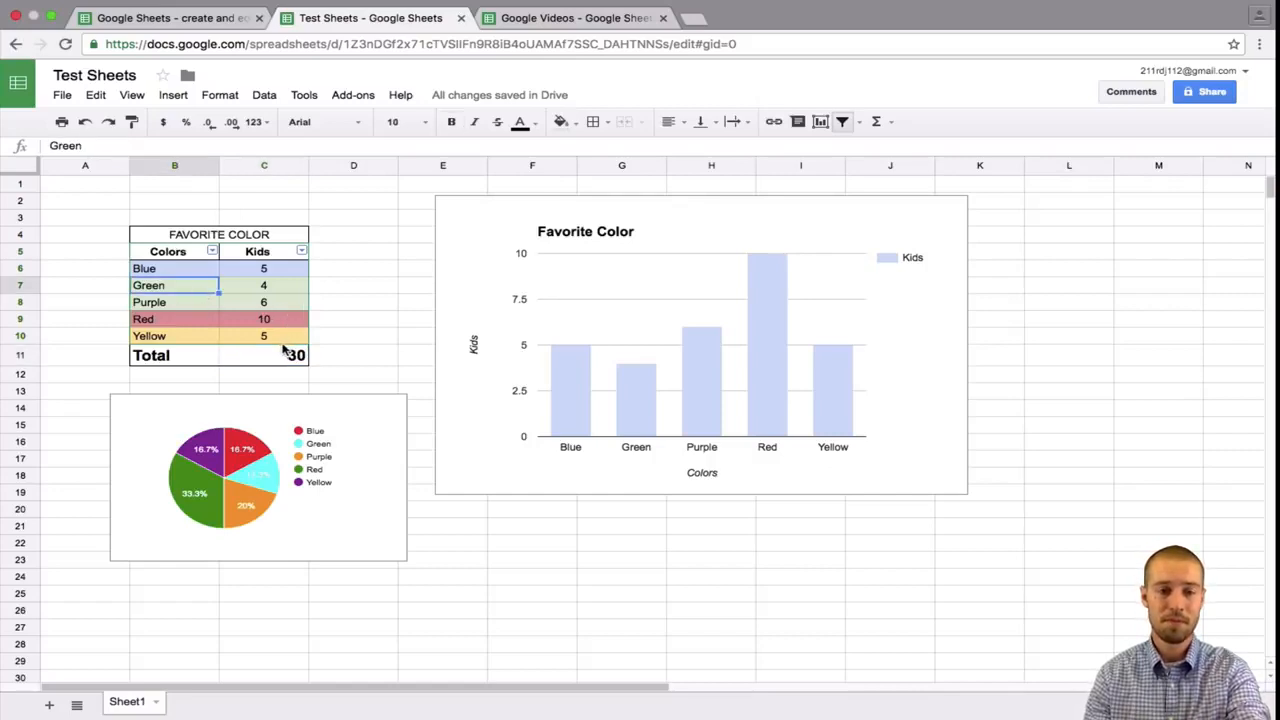
click(270, 358)
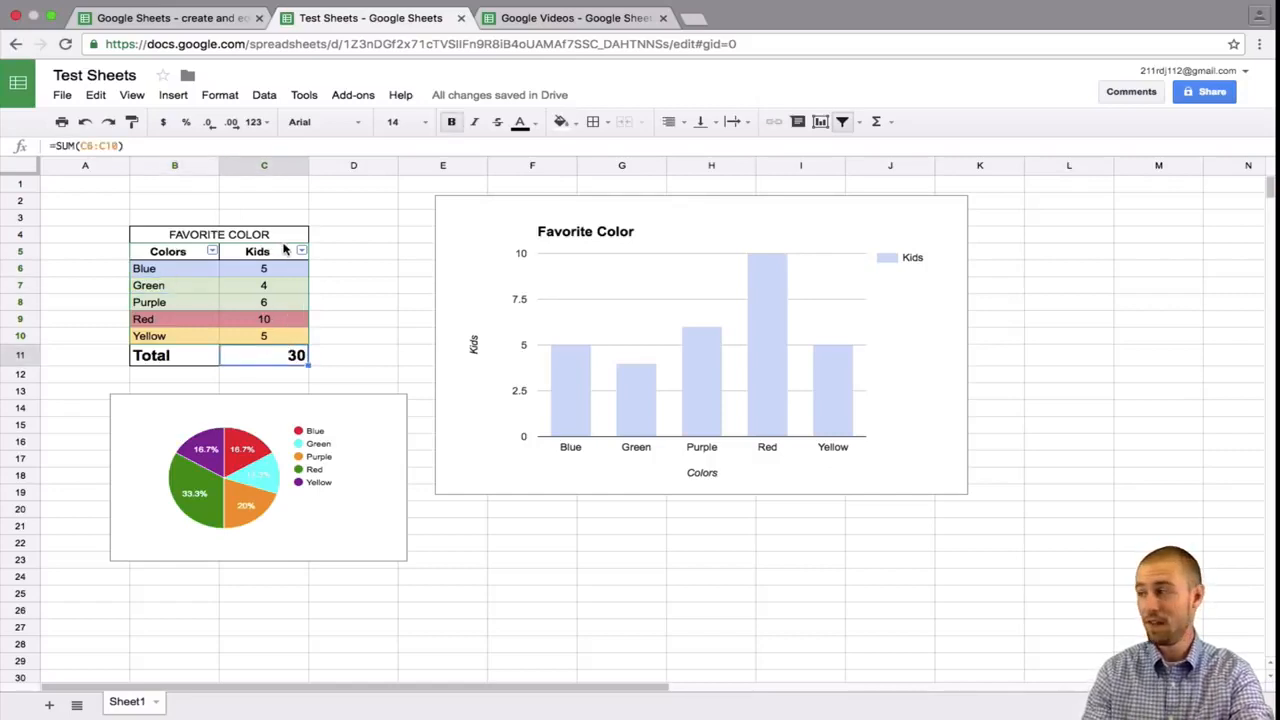